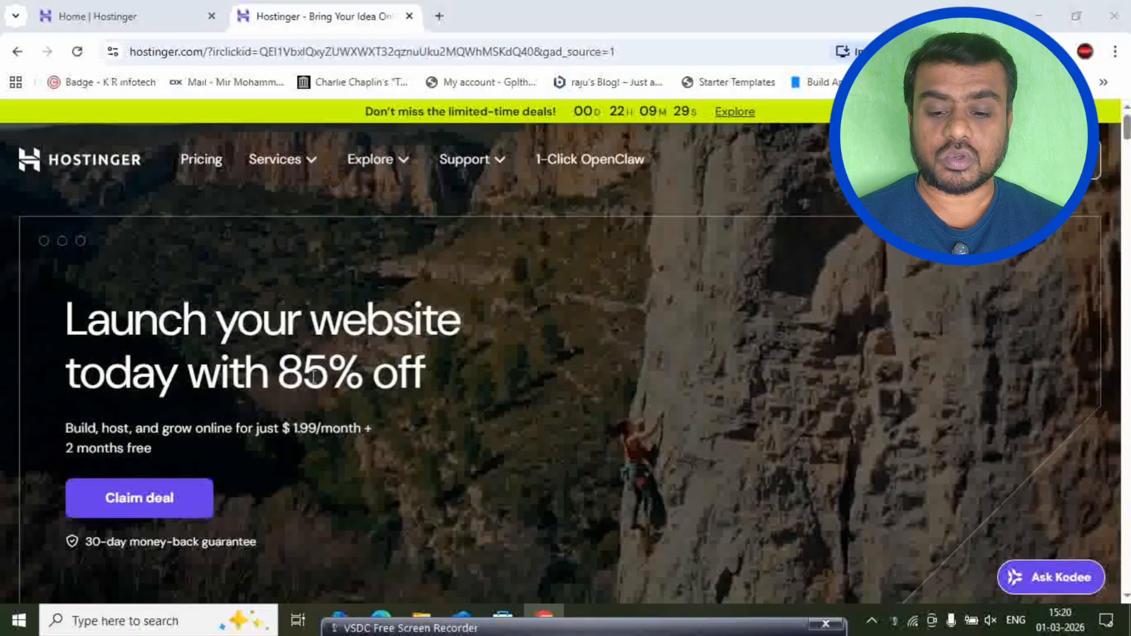
View the plans and pricing section through the homepage's 85% off deal
{"action": "left_click_drag", "start_coordinate": [303, 372], "coordinate": [444, 391]}
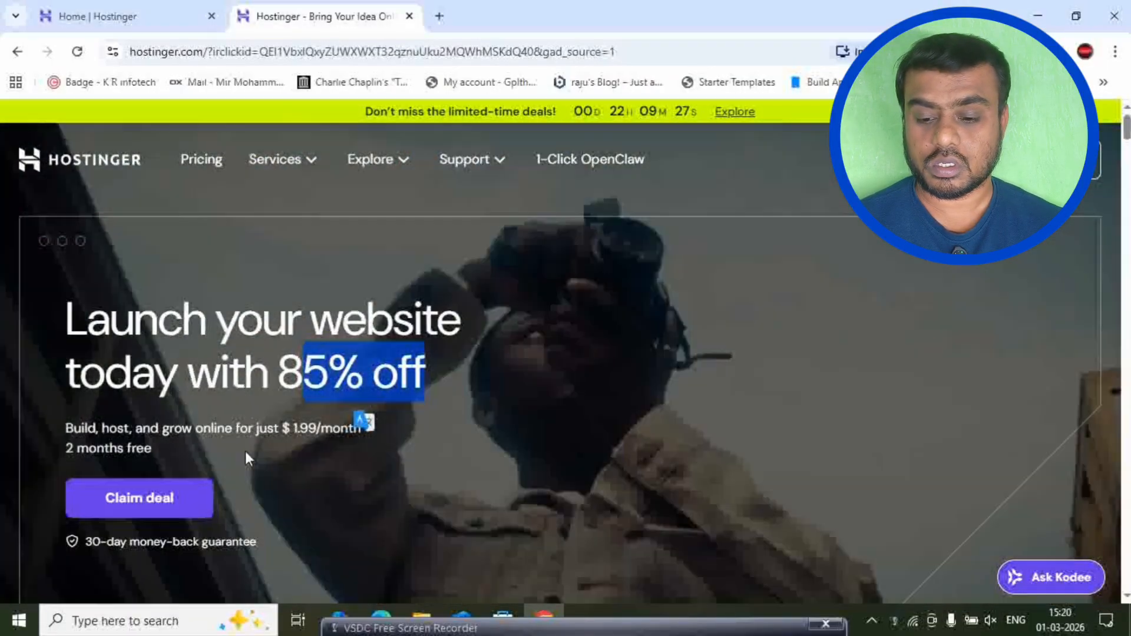
{"action": "left_click", "coordinate": [130, 508]}
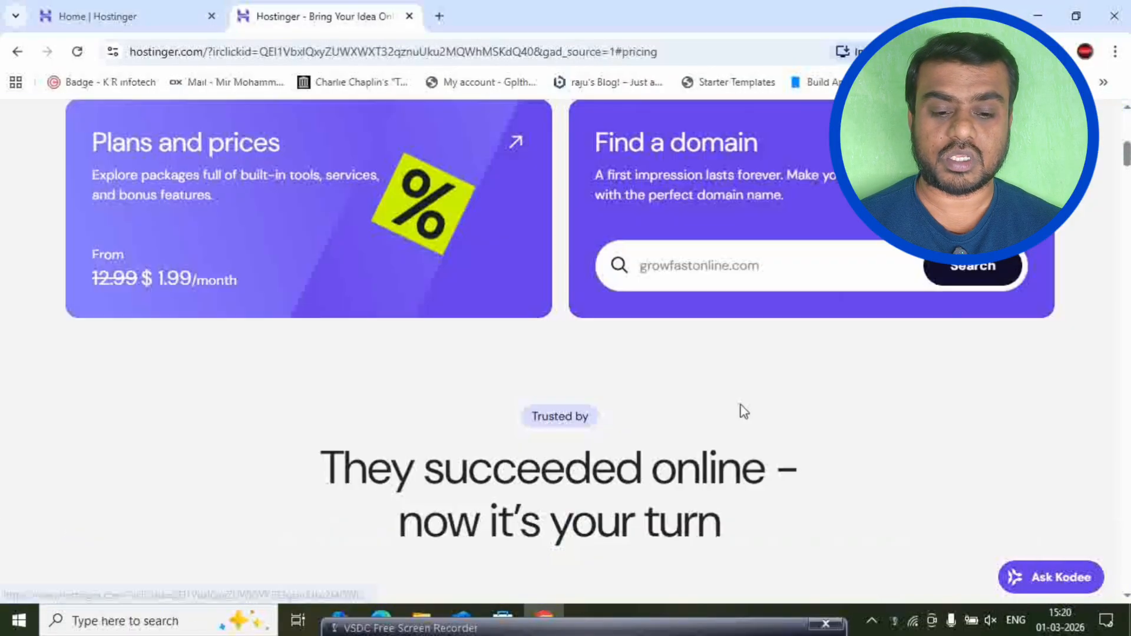
{"action": "scroll", "coordinate": [792, 377], "scroll_direction": "down", "scroll_amount": 4}
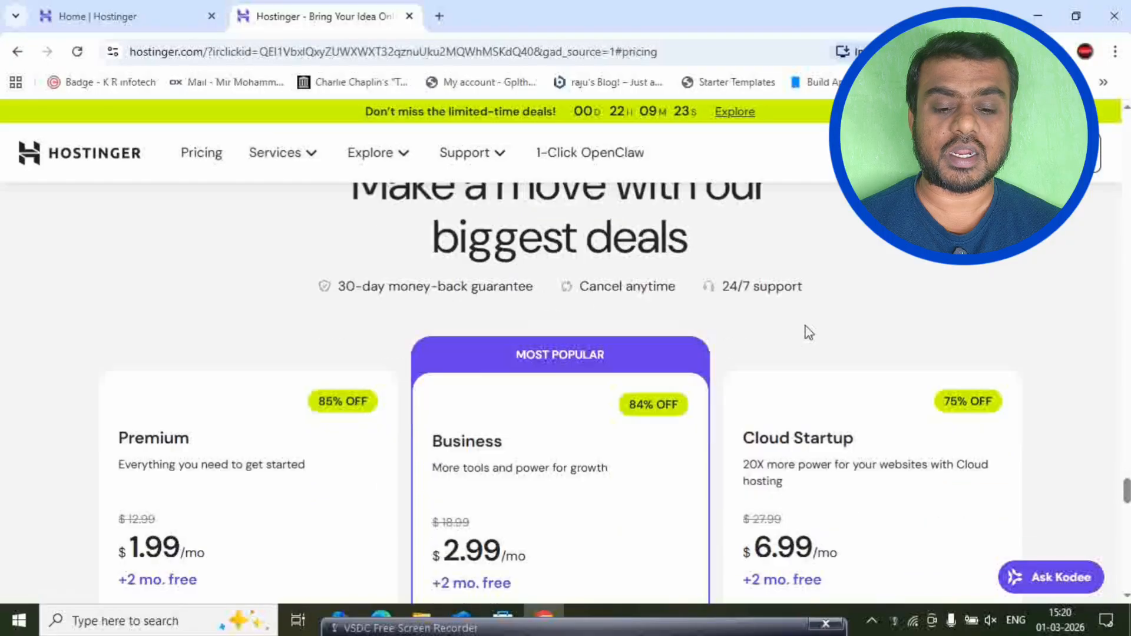
{"action": "scroll", "coordinate": [646, 406], "scroll_direction": "up", "scroll_amount": 4}
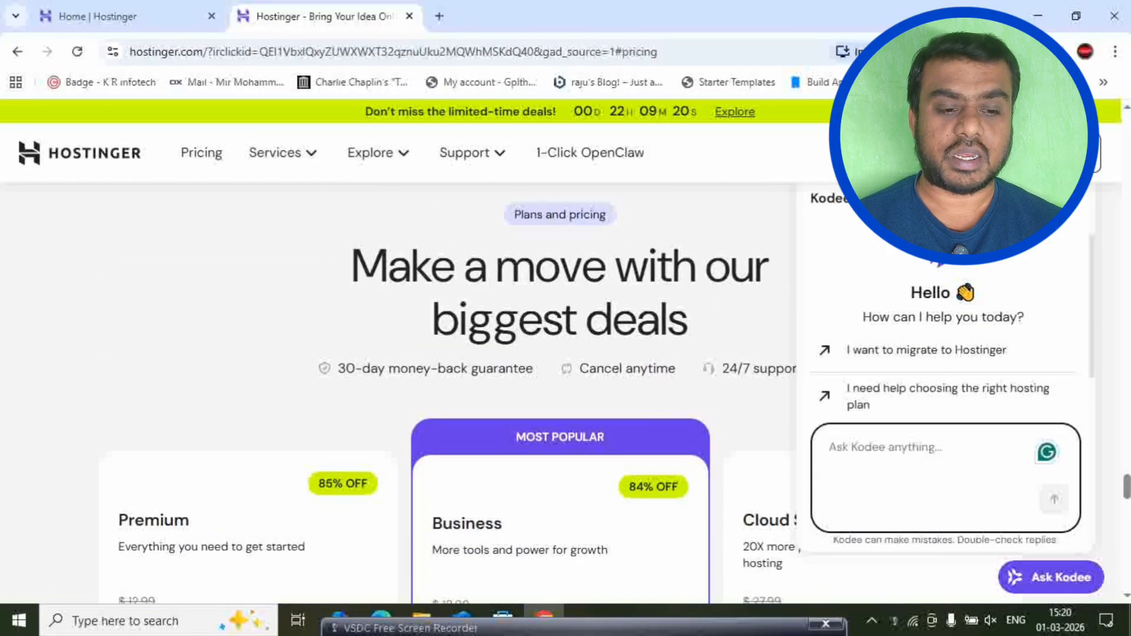
Change the website's country to India with English as the language
{"action": "left_click", "coordinate": [966, 153]}
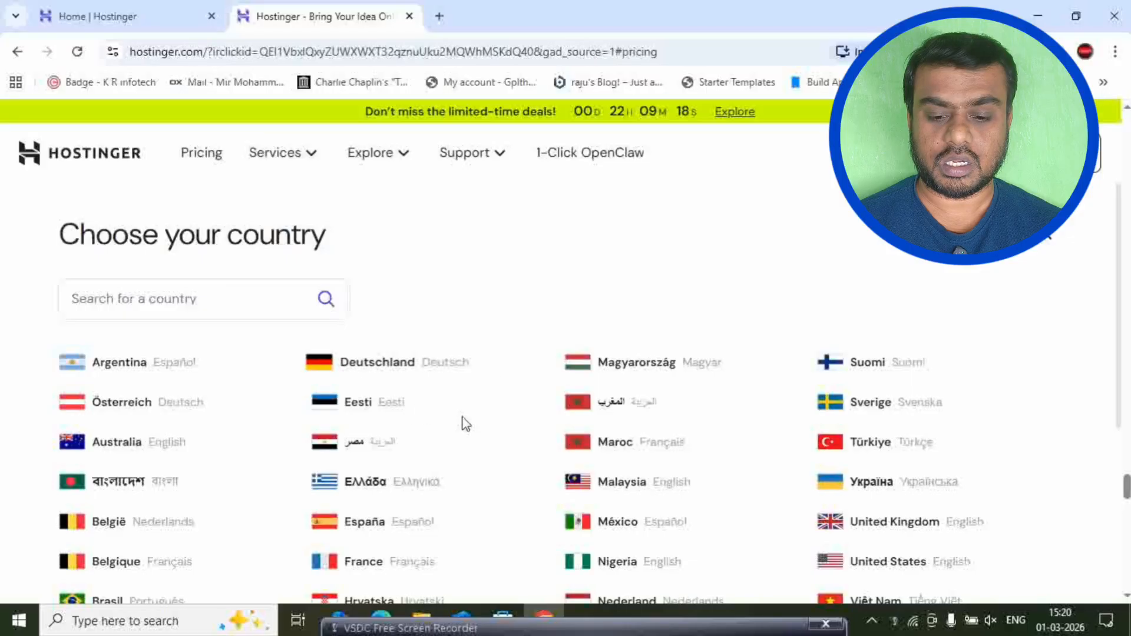
{"action": "scroll", "coordinate": [449, 450], "scroll_direction": "down", "scroll_amount": 3}
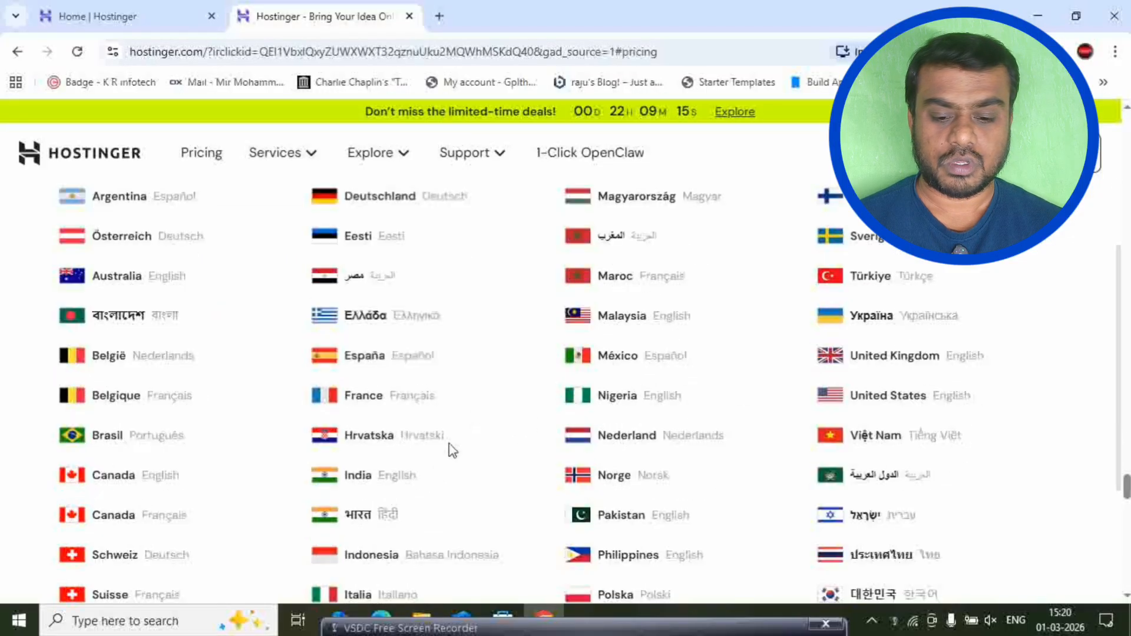
{"action": "left_click", "coordinate": [350, 478]}
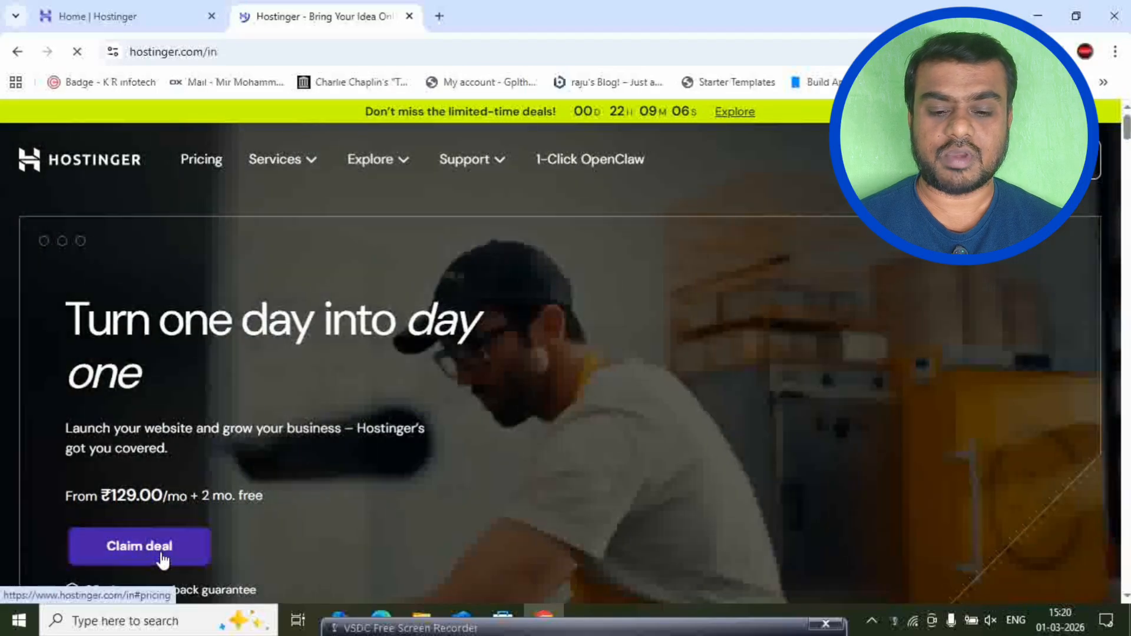
Open the Indian pricing deals and examine the Premium plan's website limit, storage, mailboxes and included benefits
{"action": "left_click", "coordinate": [159, 551]}
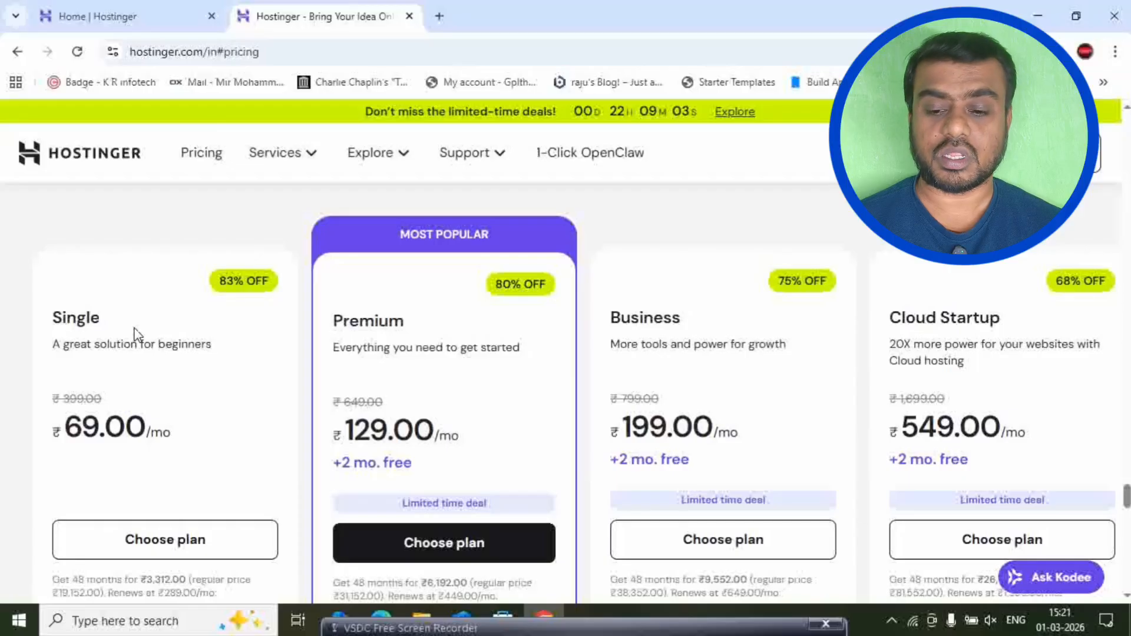
{"action": "scroll", "coordinate": [144, 394], "scroll_direction": "down", "scroll_amount": 3}
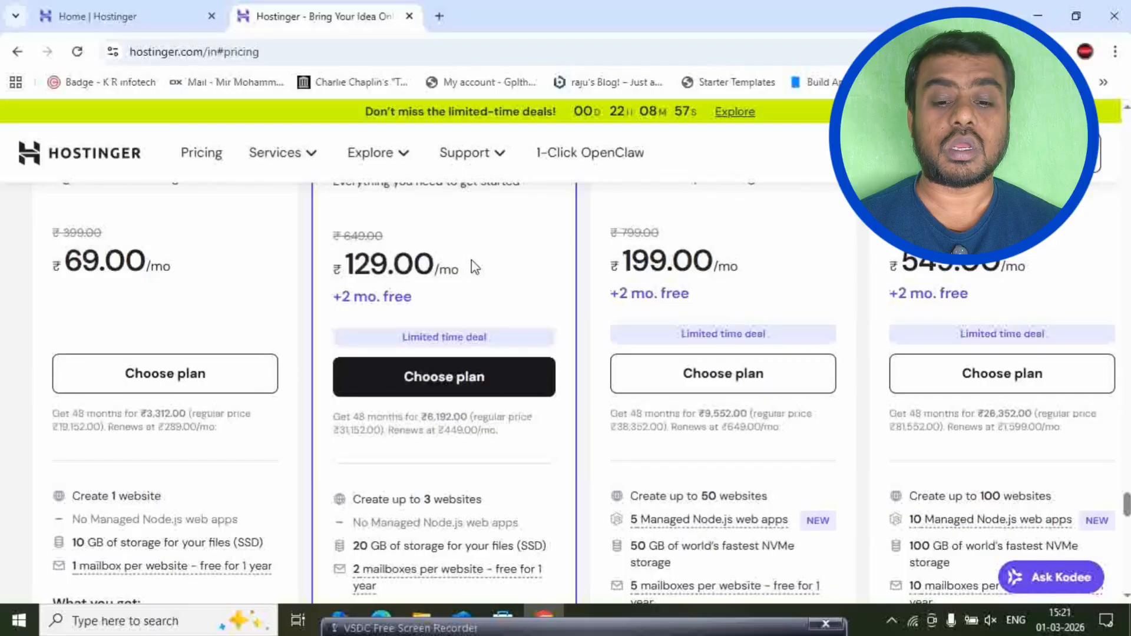
{"action": "scroll", "coordinate": [471, 266], "scroll_direction": "down", "scroll_amount": 3}
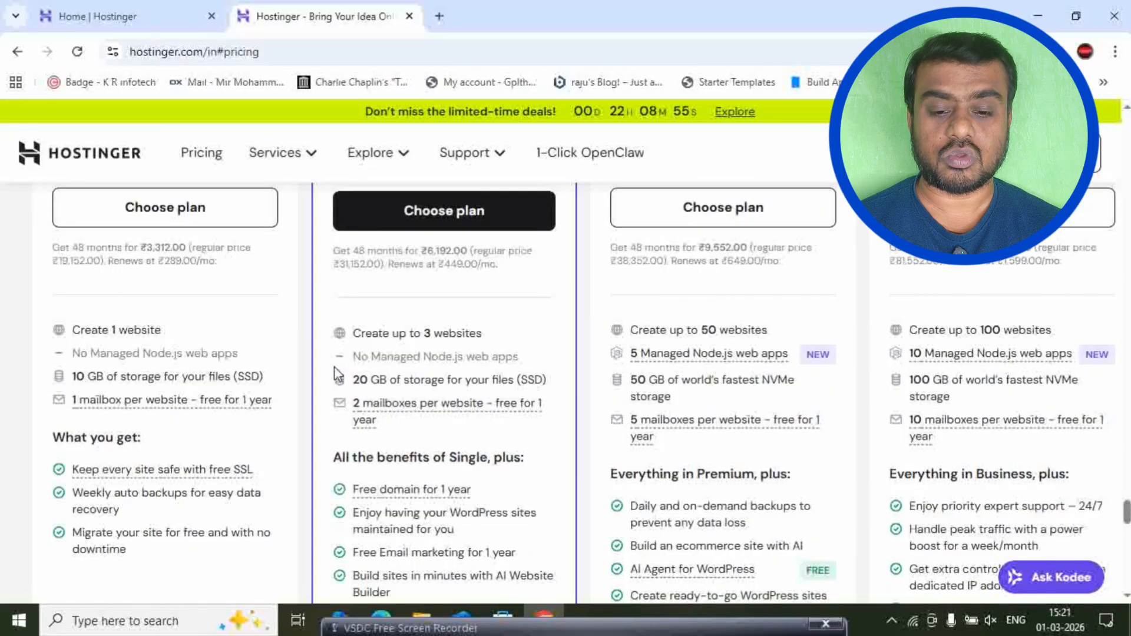
{"action": "left_click_drag", "start_coordinate": [419, 333], "coordinate": [482, 331]}
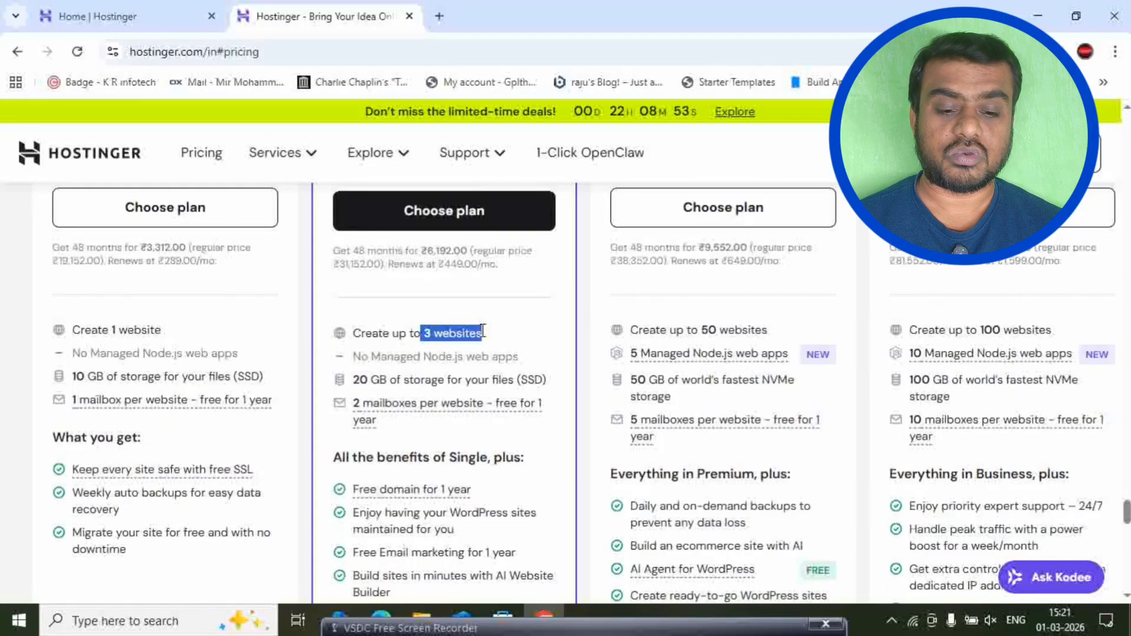
{"action": "left_click", "coordinate": [374, 360]}
{"action": "left_click_drag", "start_coordinate": [354, 380], "coordinate": [380, 380]}
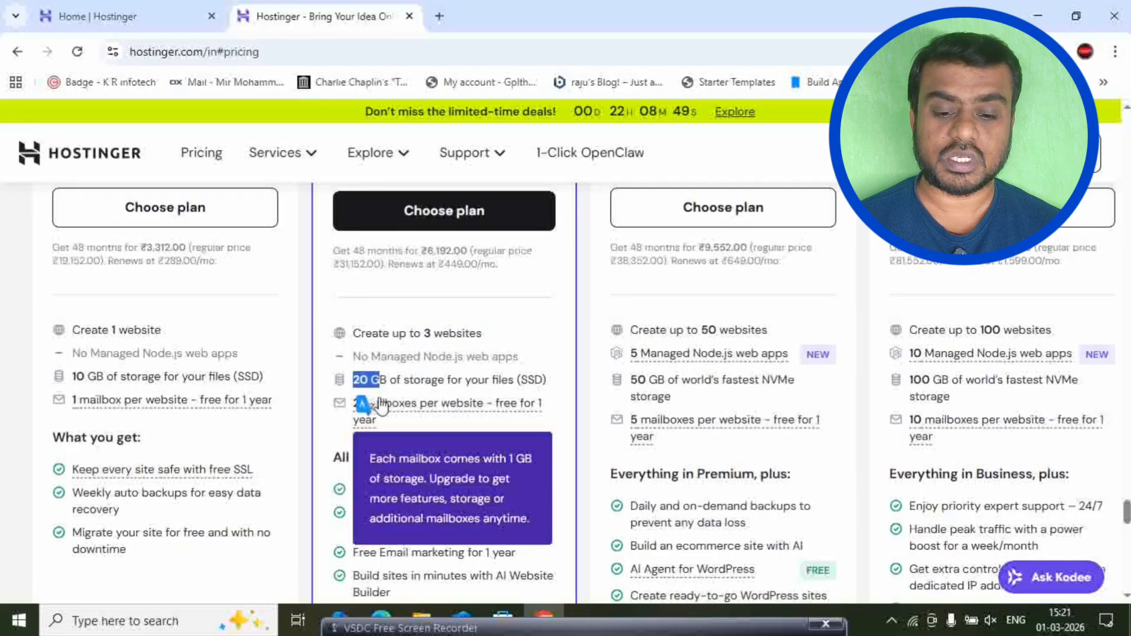
{"action": "scroll", "coordinate": [377, 407], "scroll_direction": "down", "scroll_amount": 1}
{"action": "scroll", "coordinate": [538, 425], "scroll_direction": "down", "scroll_amount": 1}
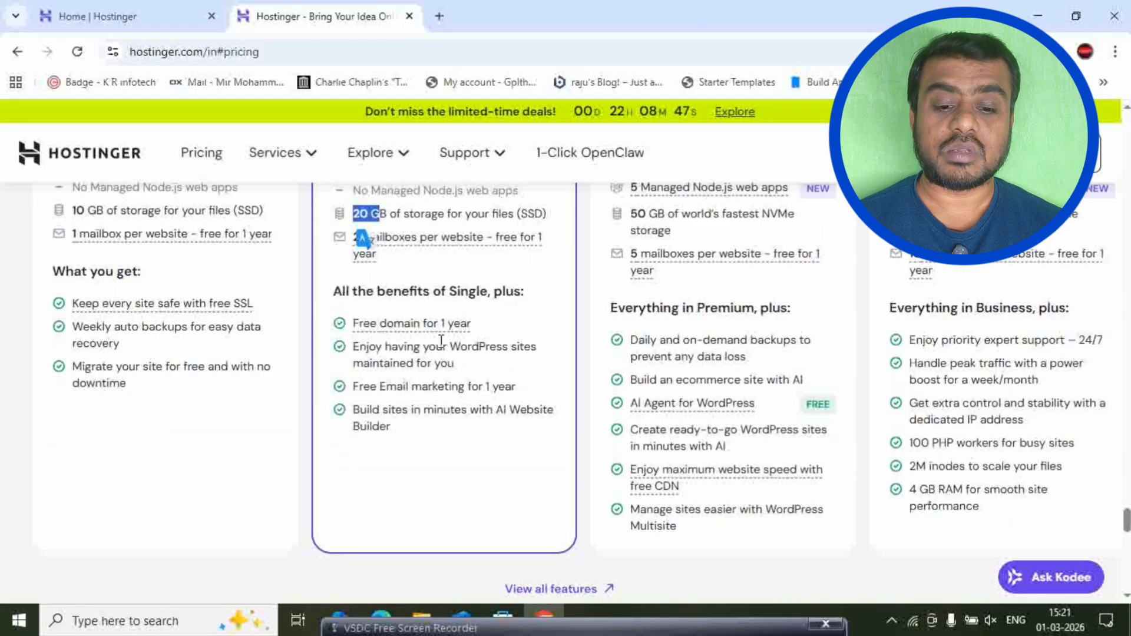
{"action": "left_click", "coordinate": [495, 328]}
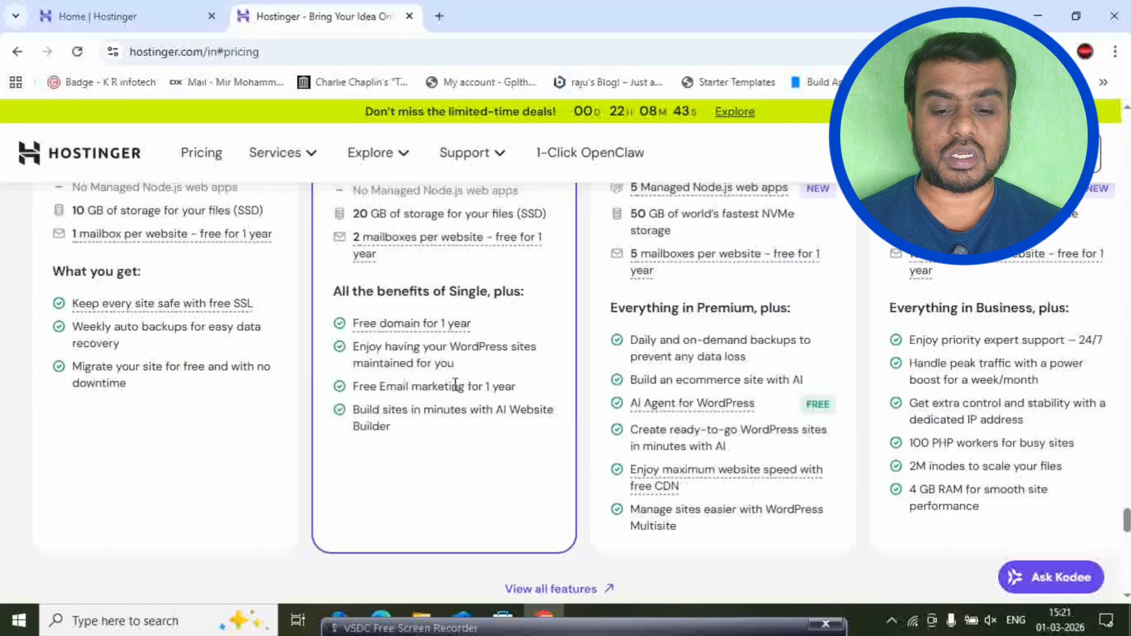
{"action": "left_click_drag", "start_coordinate": [355, 388], "coordinate": [516, 389]}
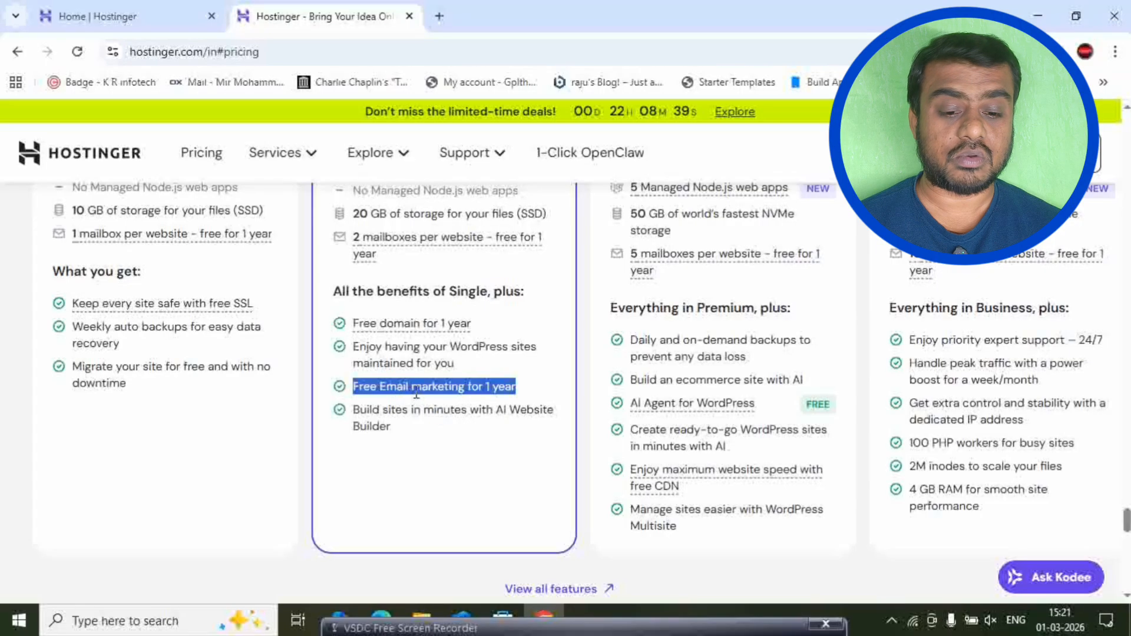
{"action": "left_click", "coordinate": [484, 391]}
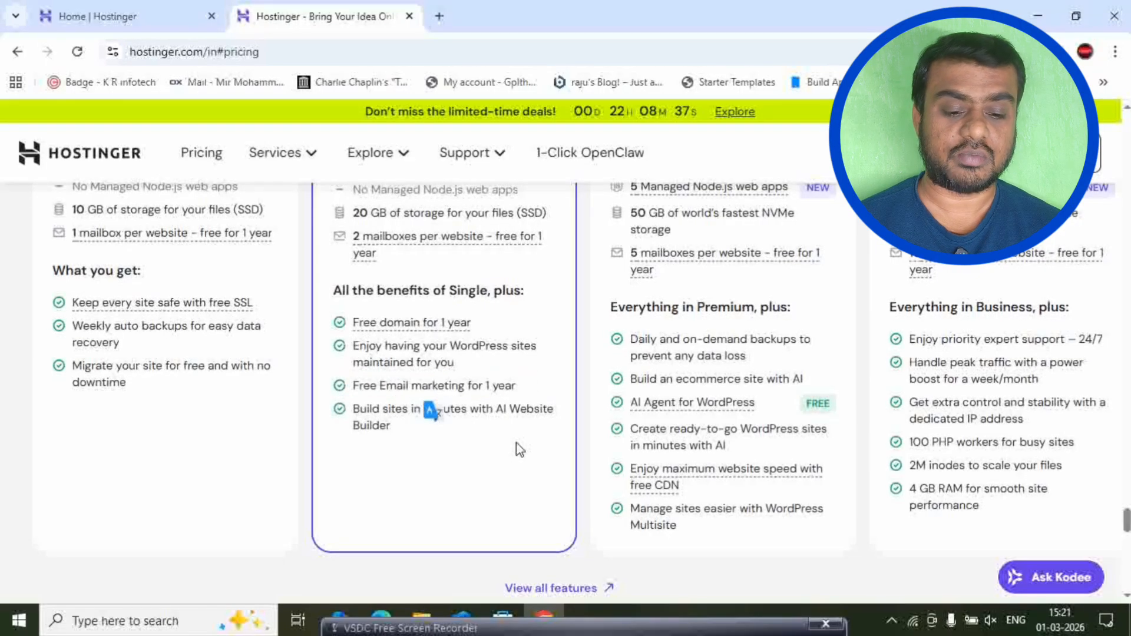
{"action": "scroll", "coordinate": [516, 443], "scroll_direction": "down", "scroll_amount": 2}
{"action": "scroll", "coordinate": [516, 443], "scroll_direction": "up", "scroll_amount": 5}
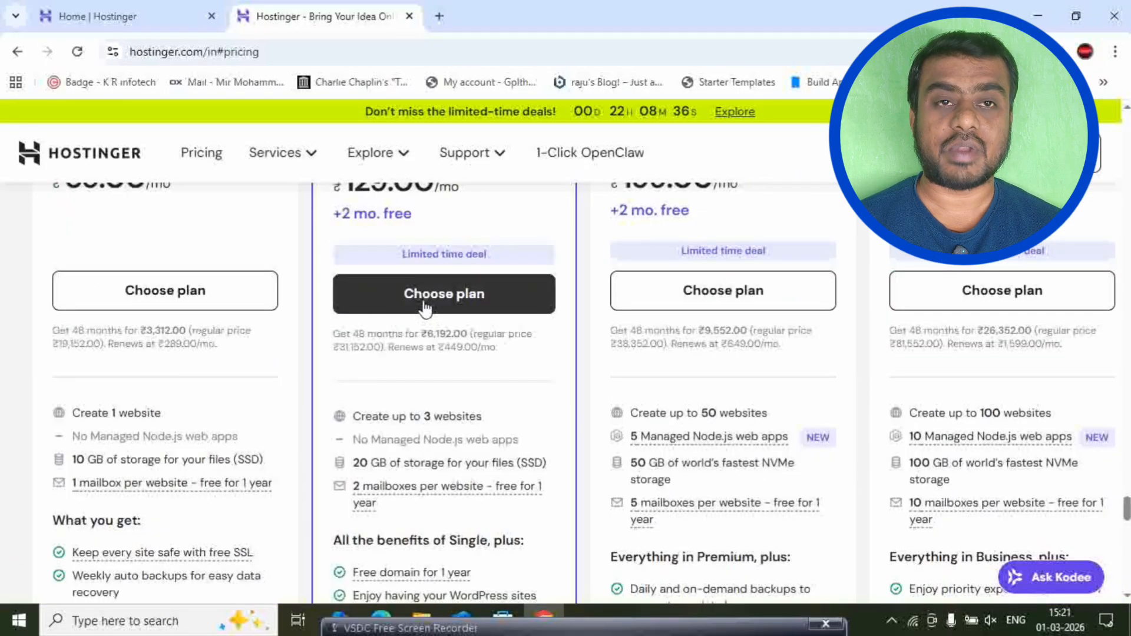
Choose the Premium plan and set its billing period to 12 months in the cart
{"action": "left_click", "coordinate": [425, 307]}
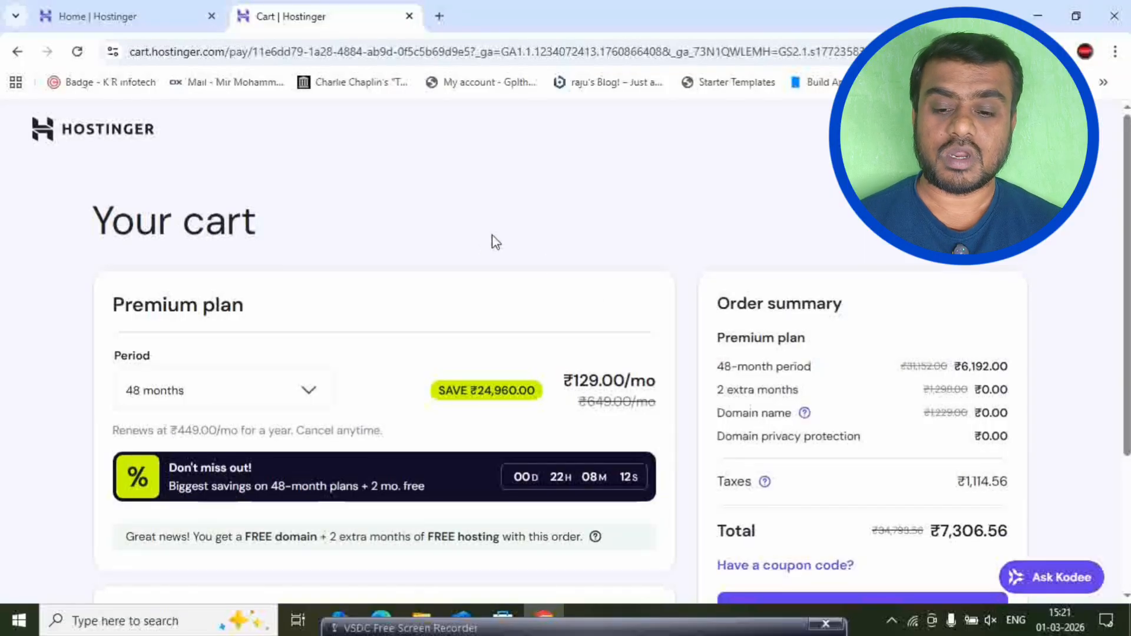
{"action": "scroll", "coordinate": [324, 313], "scroll_direction": "down", "scroll_amount": 1}
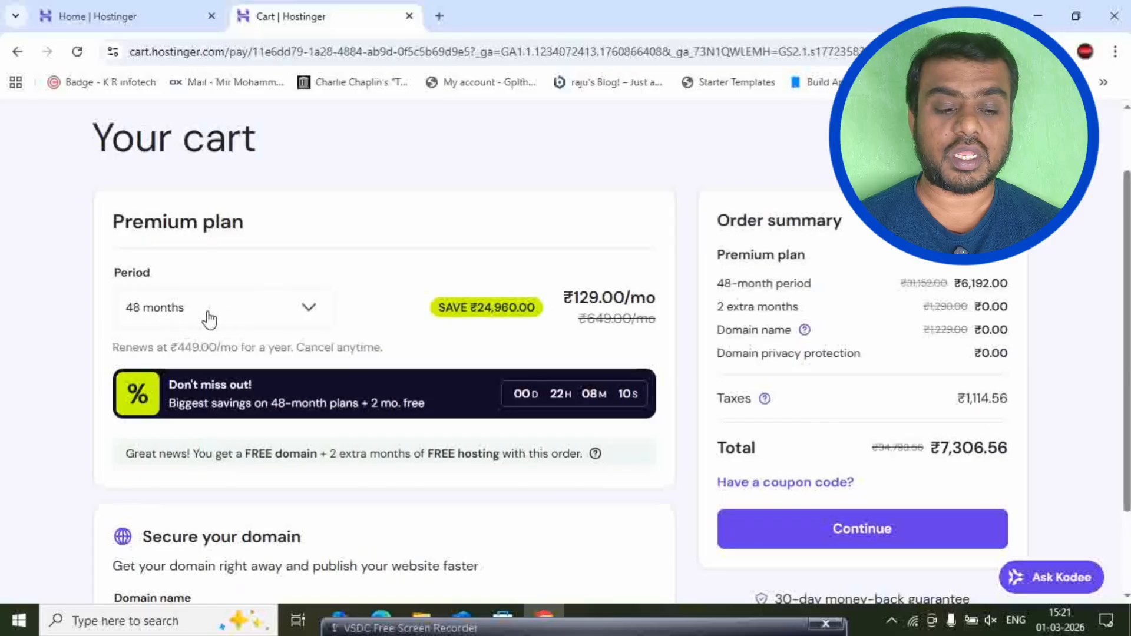
{"action": "left_click", "coordinate": [265, 319]}
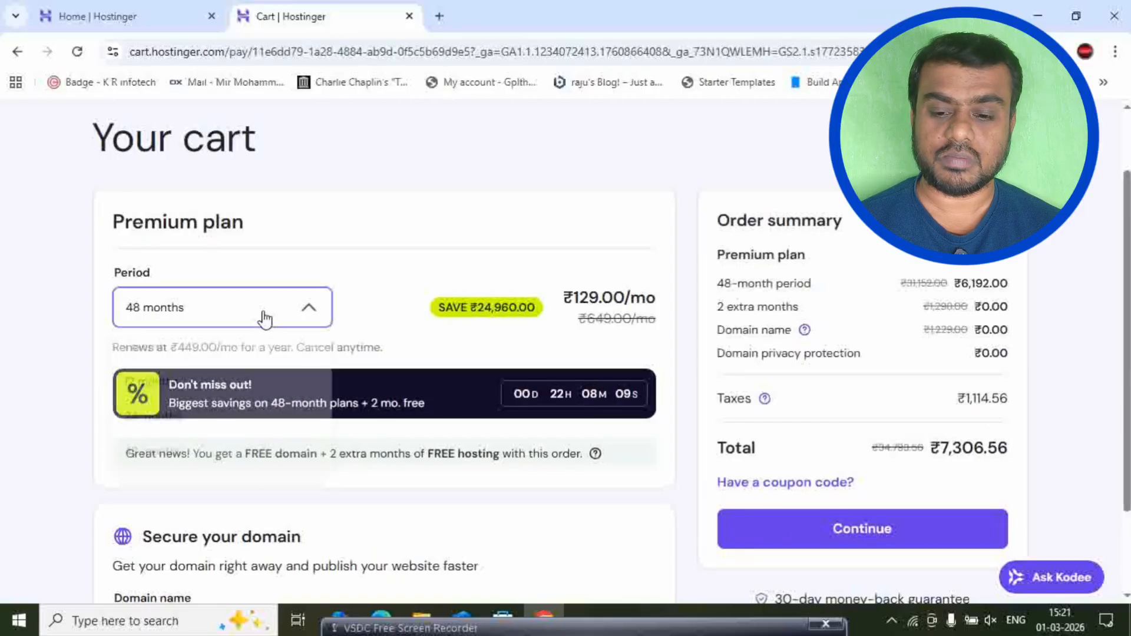
{"action": "left_click", "coordinate": [168, 385]}
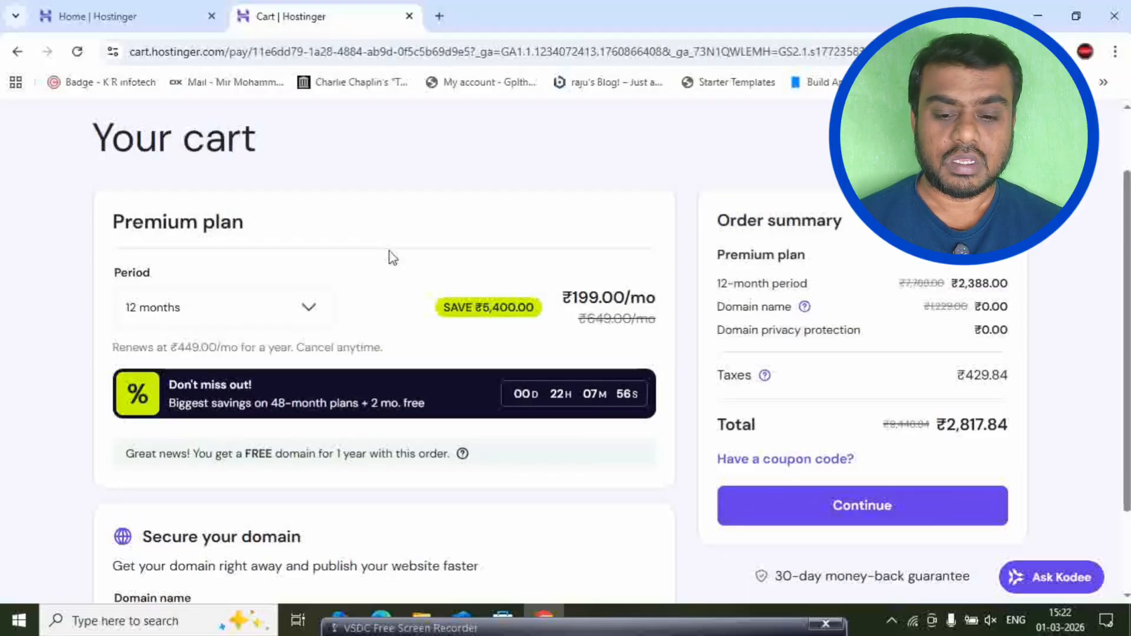
Review the cart's order total, continue to checkout and look over the billing address form
{"action": "scroll", "coordinate": [393, 285], "scroll_direction": "down", "scroll_amount": 2}
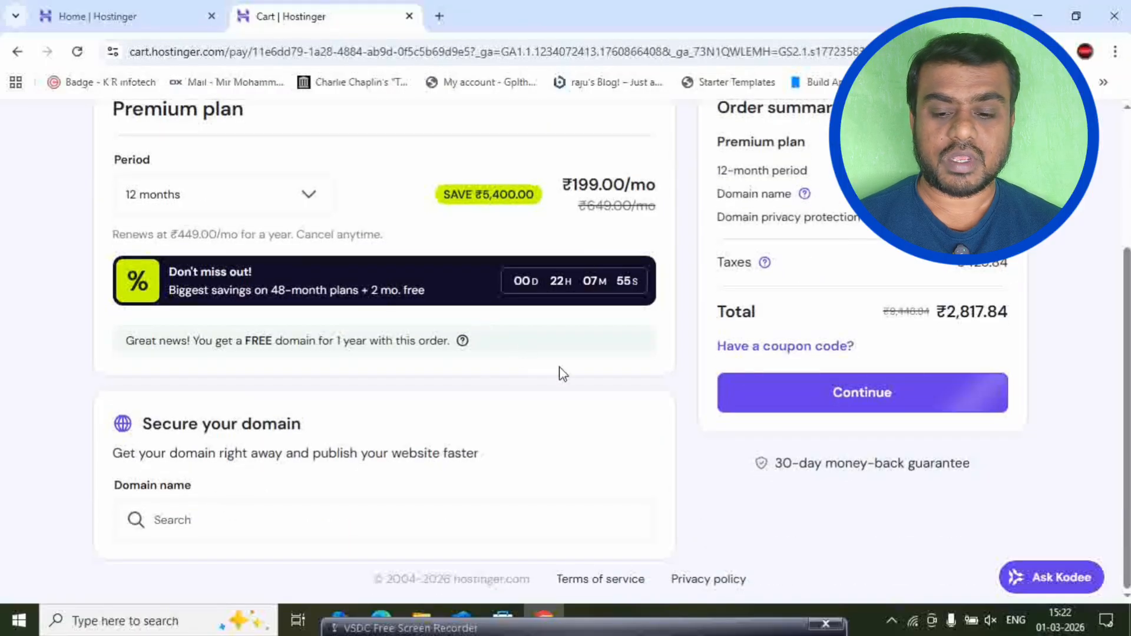
{"action": "scroll", "coordinate": [581, 391], "scroll_direction": "up", "scroll_amount": 2}
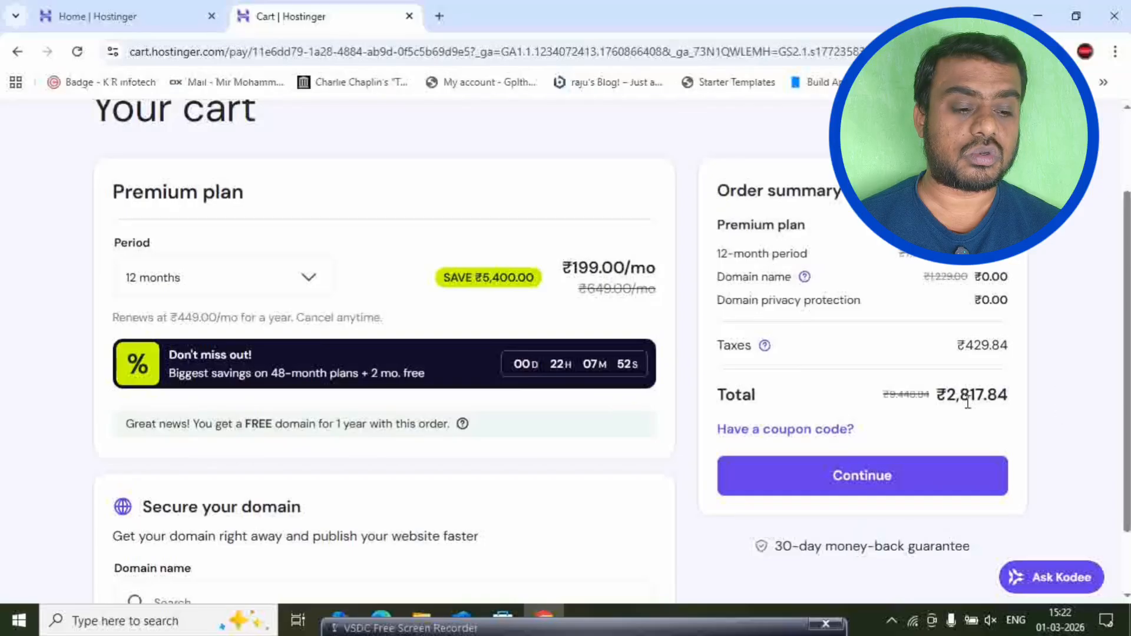
{"action": "left_click_drag", "start_coordinate": [952, 401], "coordinate": [1027, 404]}
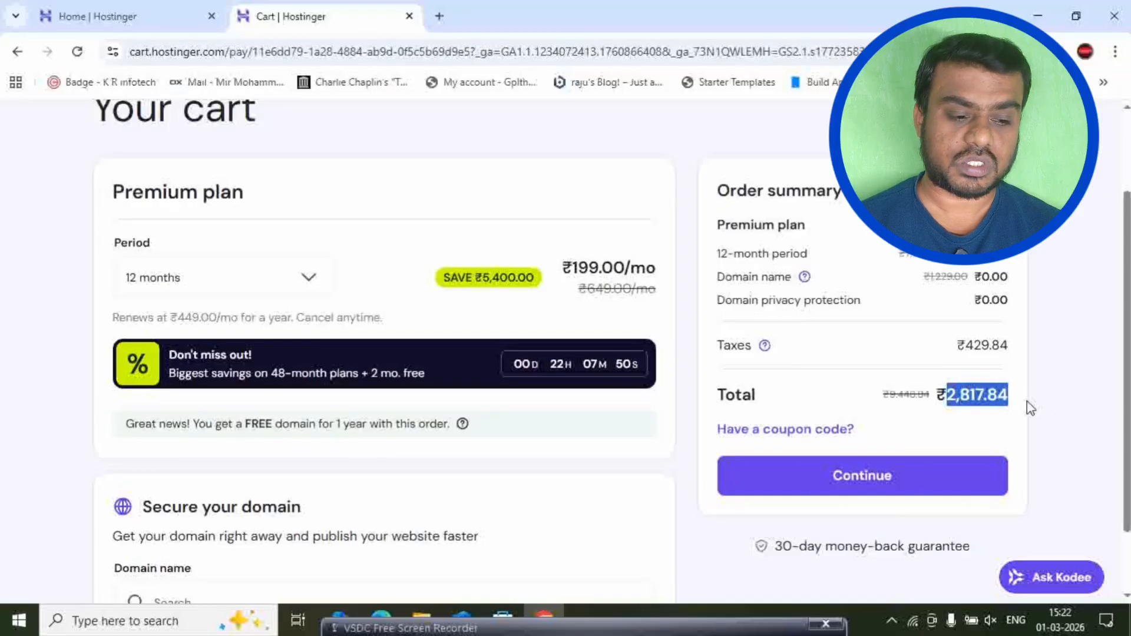
{"action": "left_click", "coordinate": [1071, 354]}
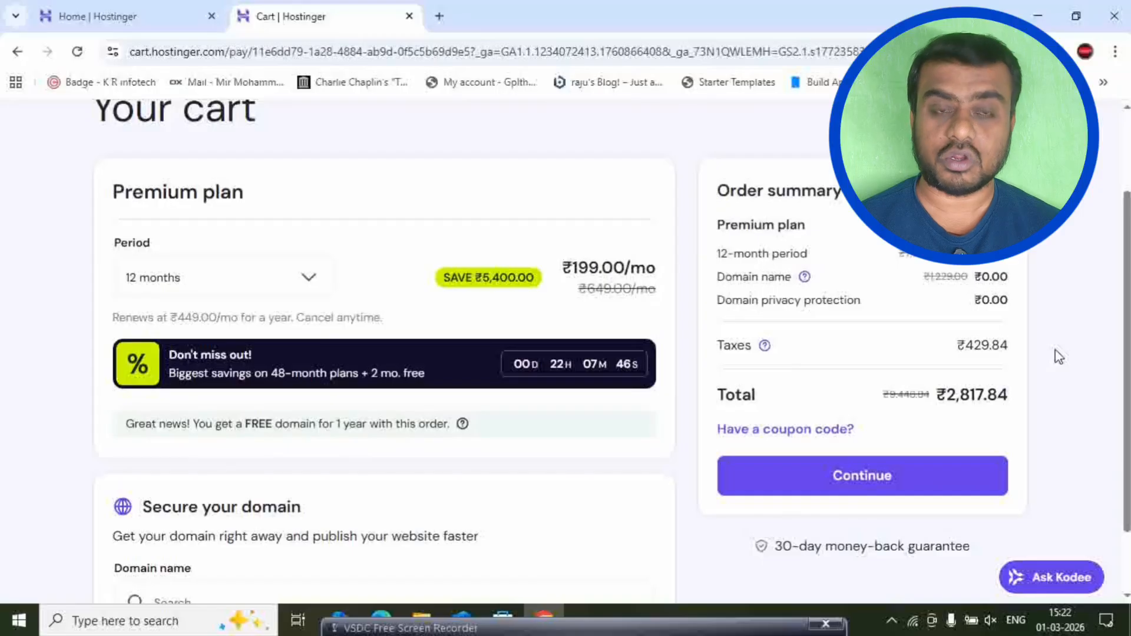
{"action": "left_click_drag", "start_coordinate": [946, 396], "coordinate": [1032, 396]}
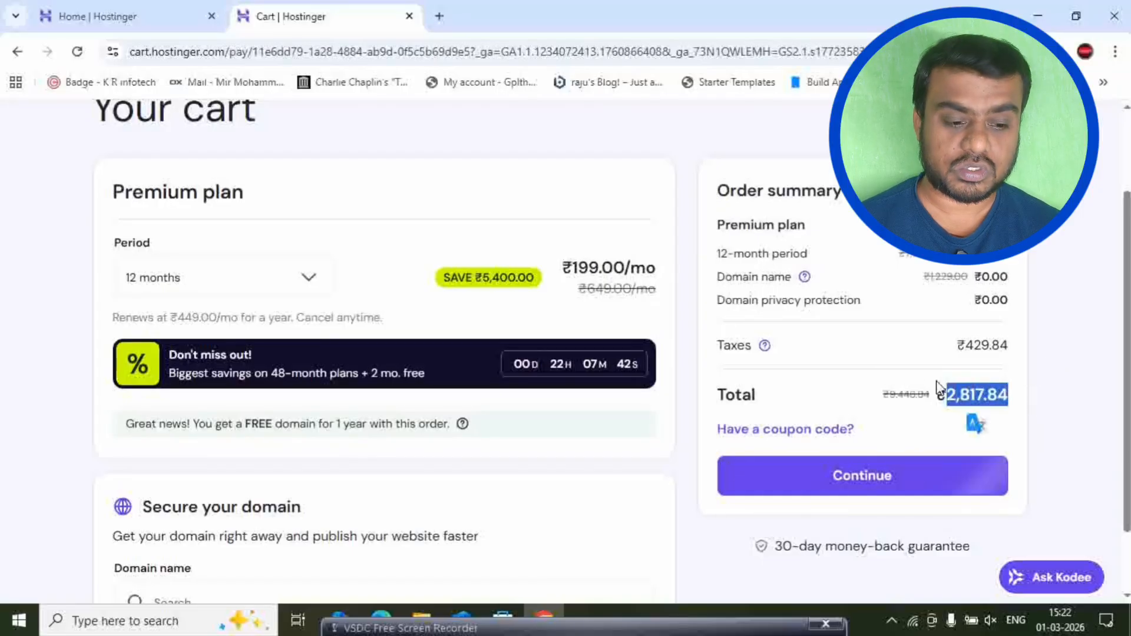
{"action": "left_click", "coordinate": [914, 376]}
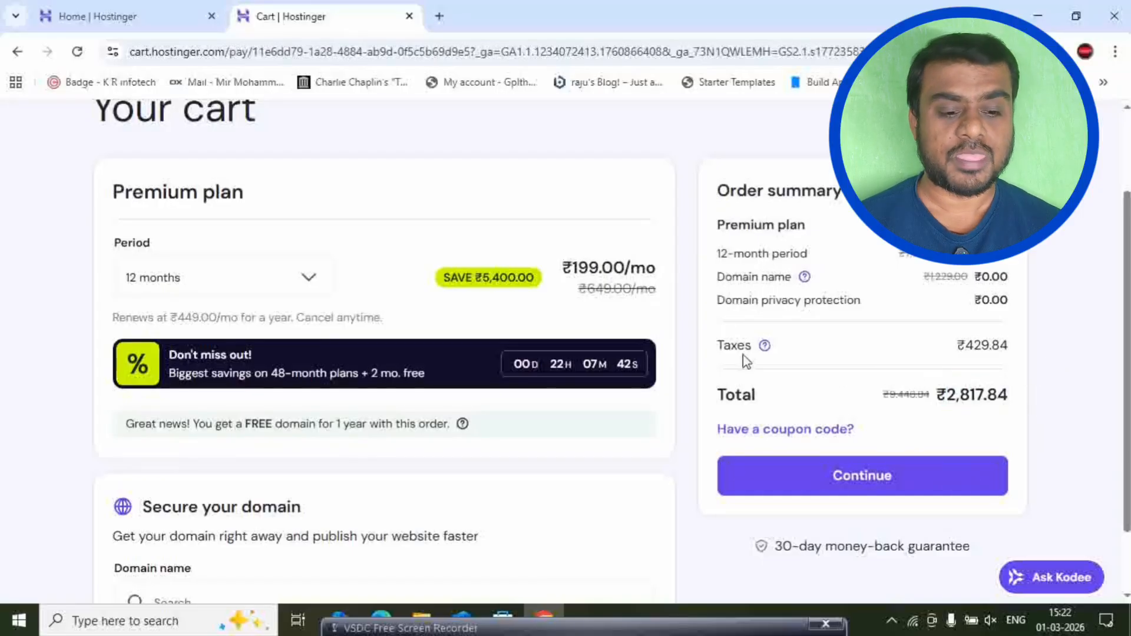
{"action": "left_click", "coordinate": [837, 477]}
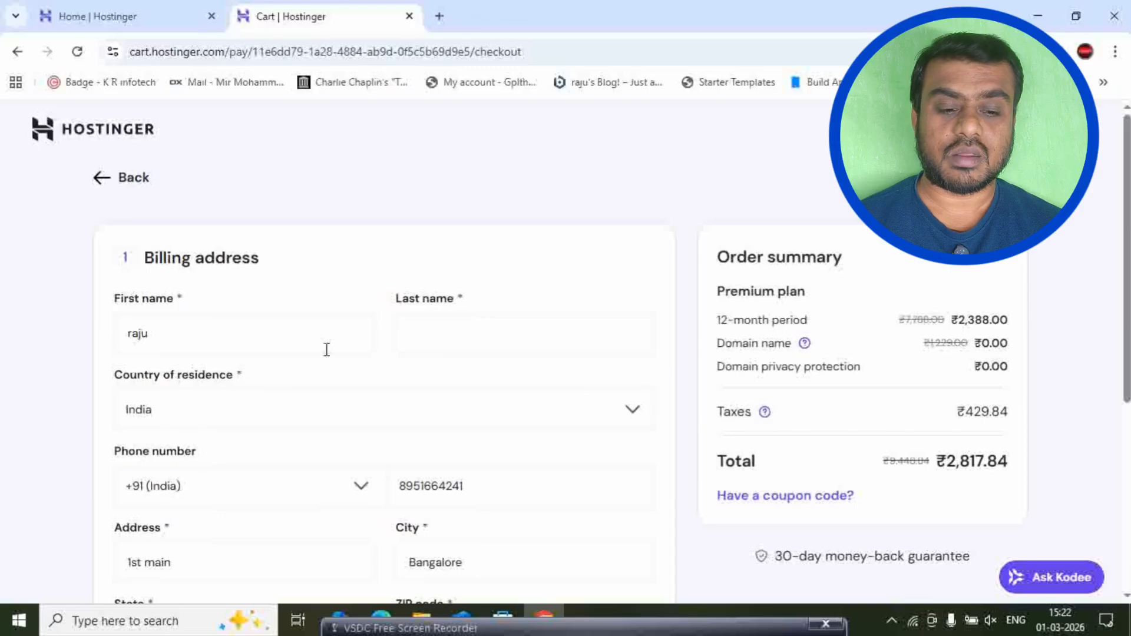
{"action": "scroll", "coordinate": [609, 316], "scroll_direction": "down", "scroll_amount": 5}
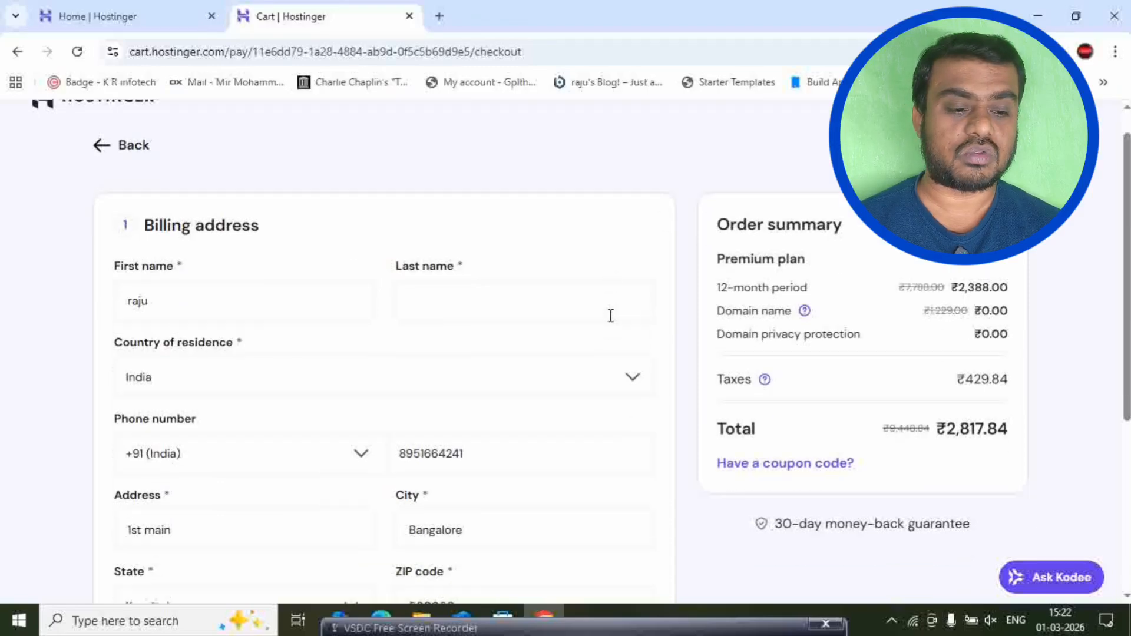
{"action": "scroll", "coordinate": [598, 338], "scroll_direction": "up", "scroll_amount": 5}
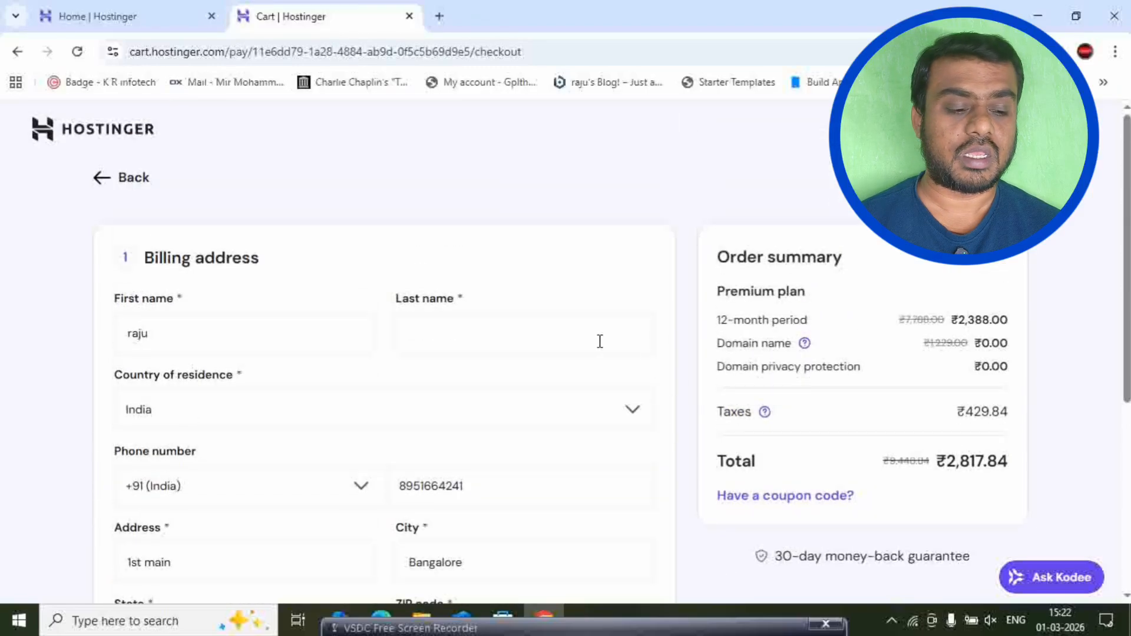
{"action": "scroll", "coordinate": [961, 399], "scroll_direction": "down", "scroll_amount": 3}
{"action": "scroll", "coordinate": [963, 397], "scroll_direction": "up", "scroll_amount": 5}
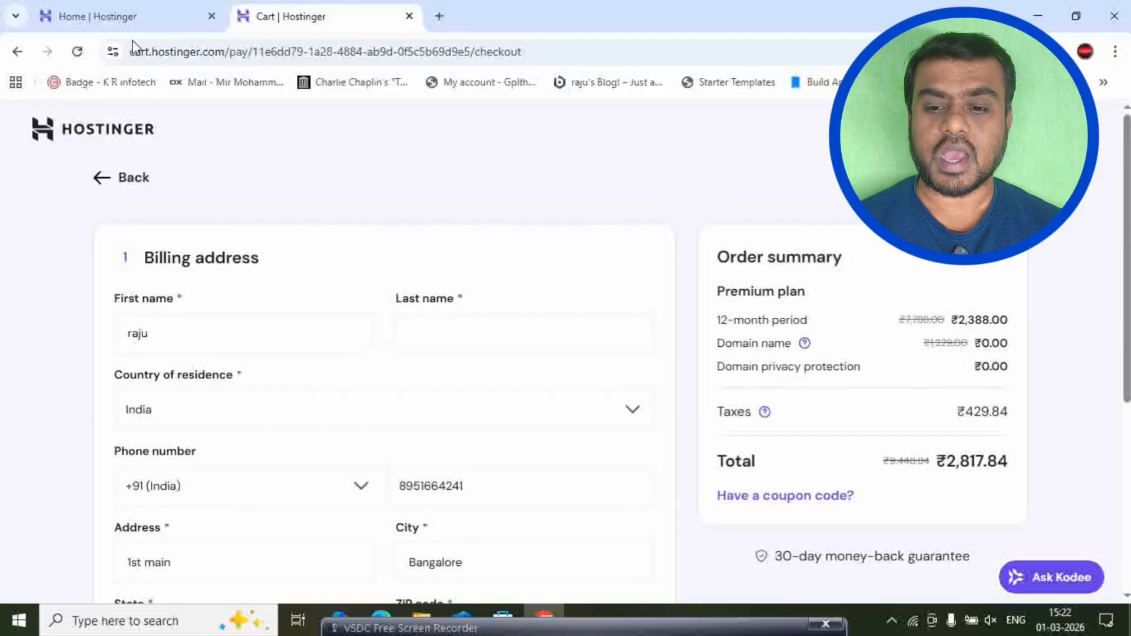
Switch to the hPanel browser tab and open the list of websites under the Premium plan
{"action": "left_click", "coordinate": [147, 17]}
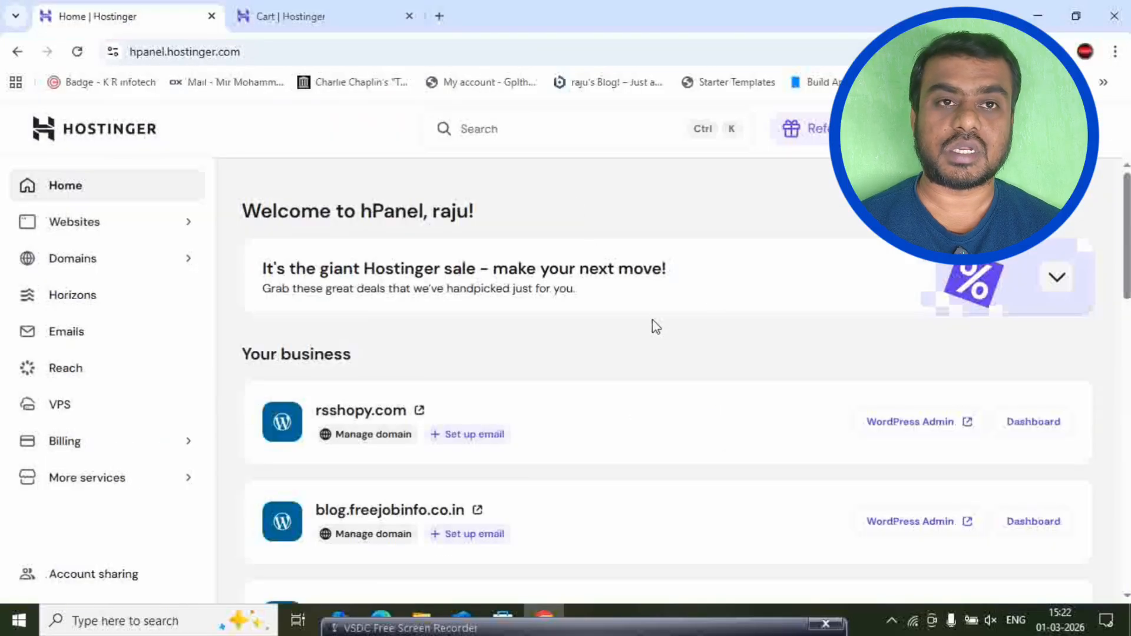
{"action": "scroll", "coordinate": [649, 330], "scroll_direction": "down", "scroll_amount": 8}
{"action": "scroll", "coordinate": [653, 318], "scroll_direction": "up", "scroll_amount": 8}
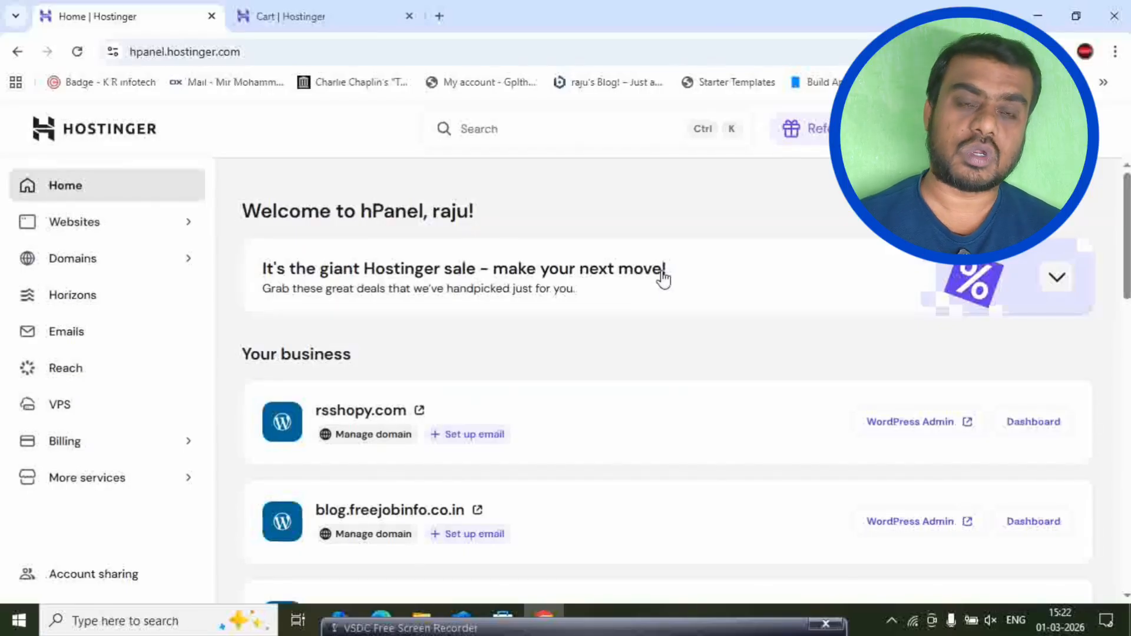
{"action": "left_click", "coordinate": [106, 233]}
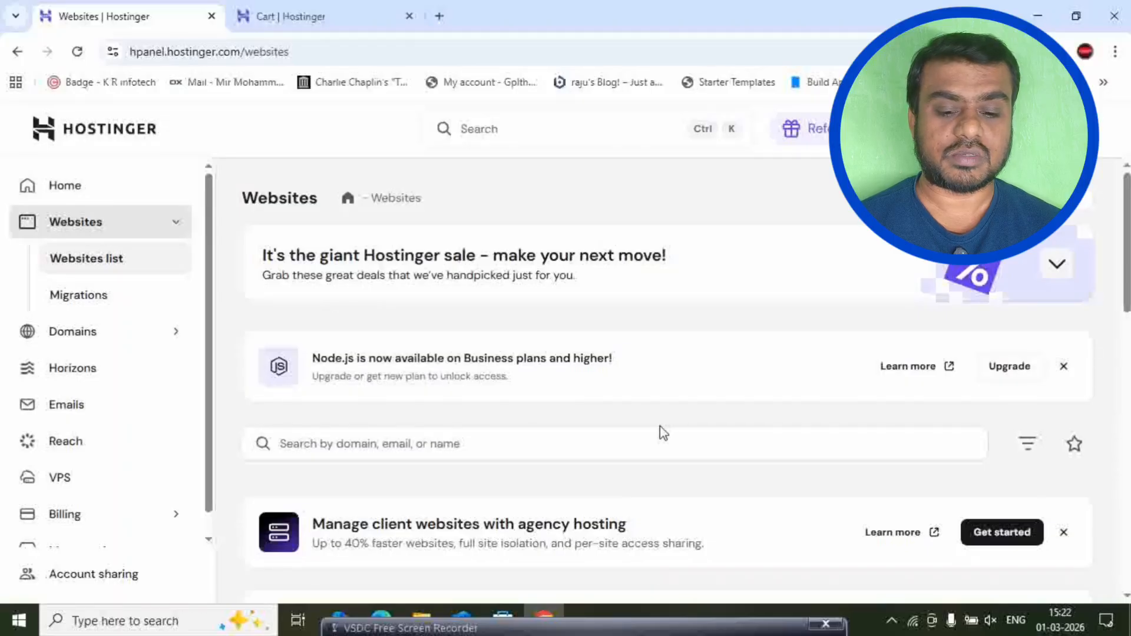
{"action": "scroll", "coordinate": [698, 406], "scroll_direction": "down", "scroll_amount": 4}
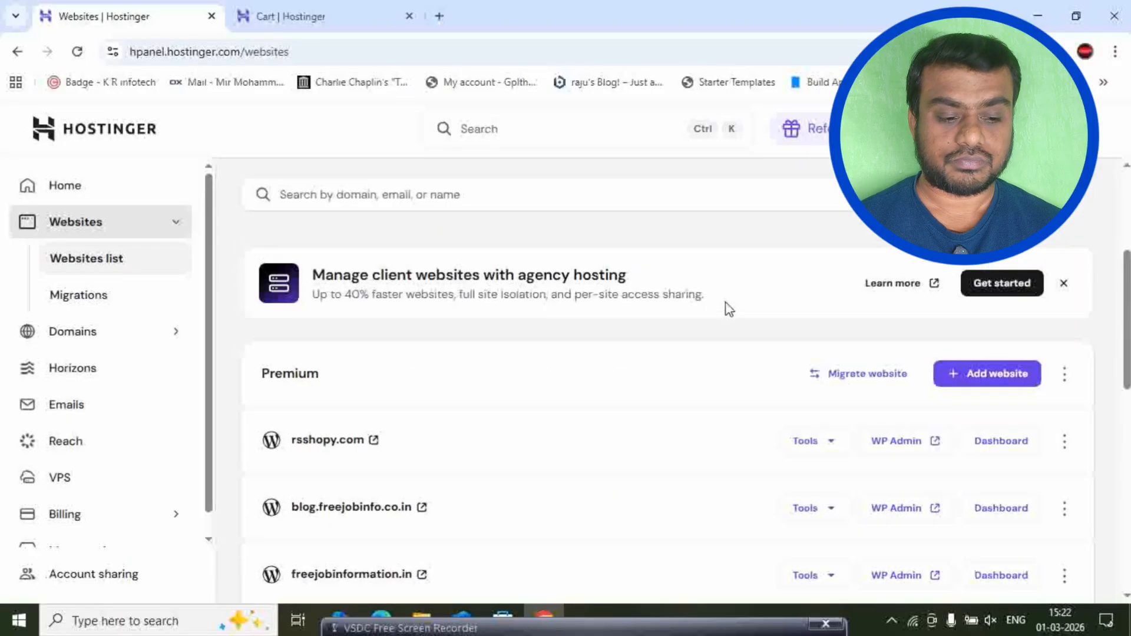
Add a WordPress website to the Premium plan, review the admin email and password fields, and proceed to template selection
{"action": "left_click", "coordinate": [1001, 377]}
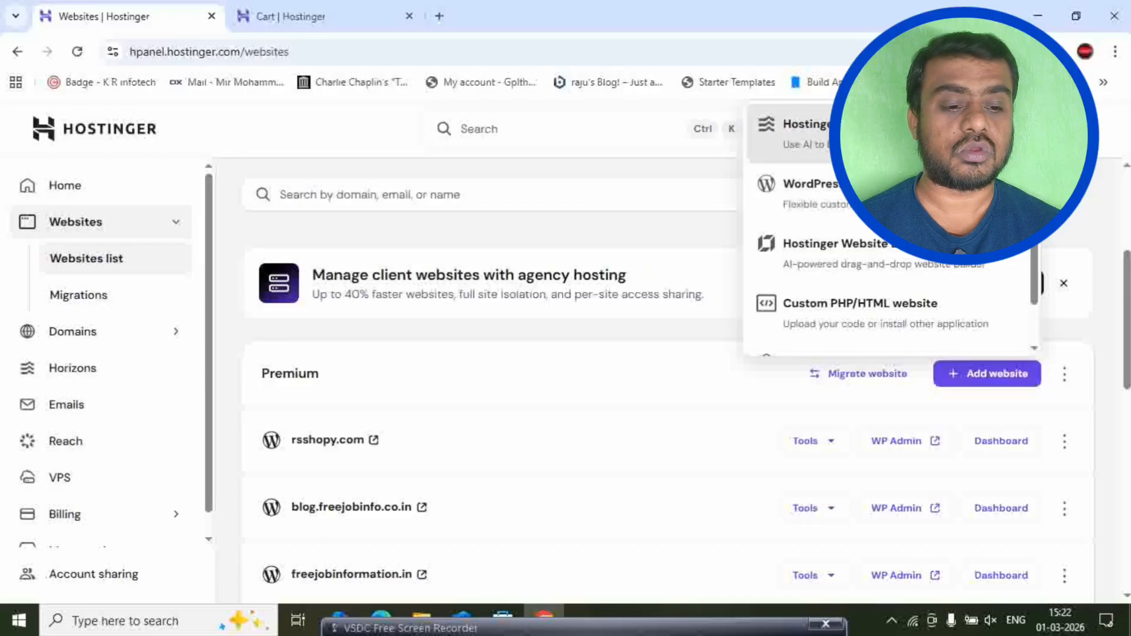
{"action": "left_click", "coordinate": [817, 190]}
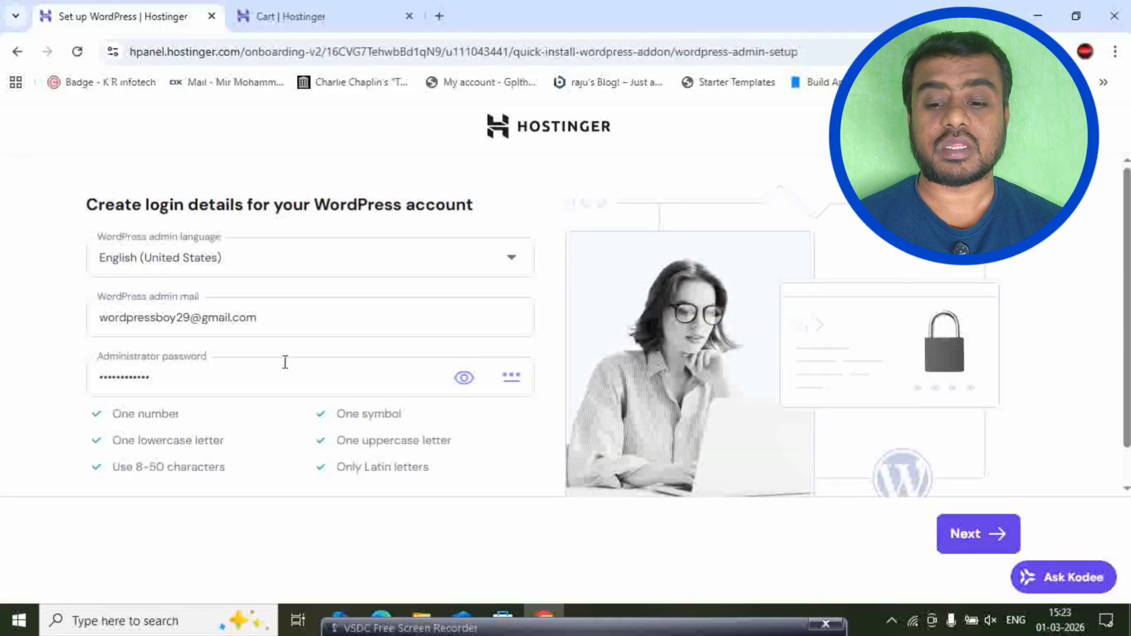
{"action": "left_click", "coordinate": [273, 318]}
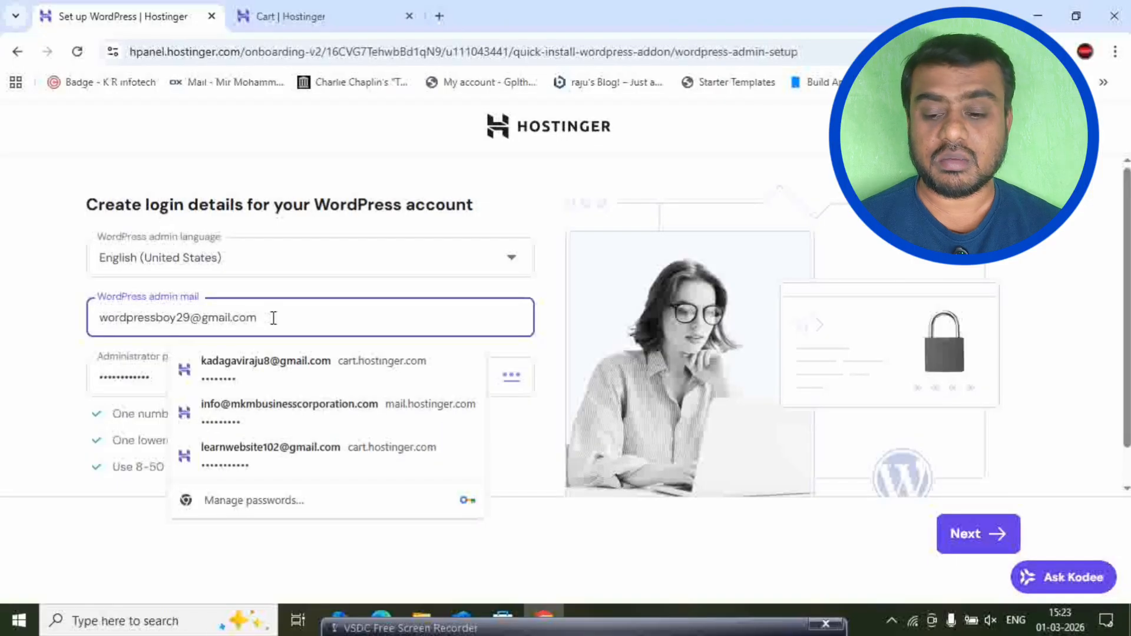
{"action": "left_click", "coordinate": [34, 304]}
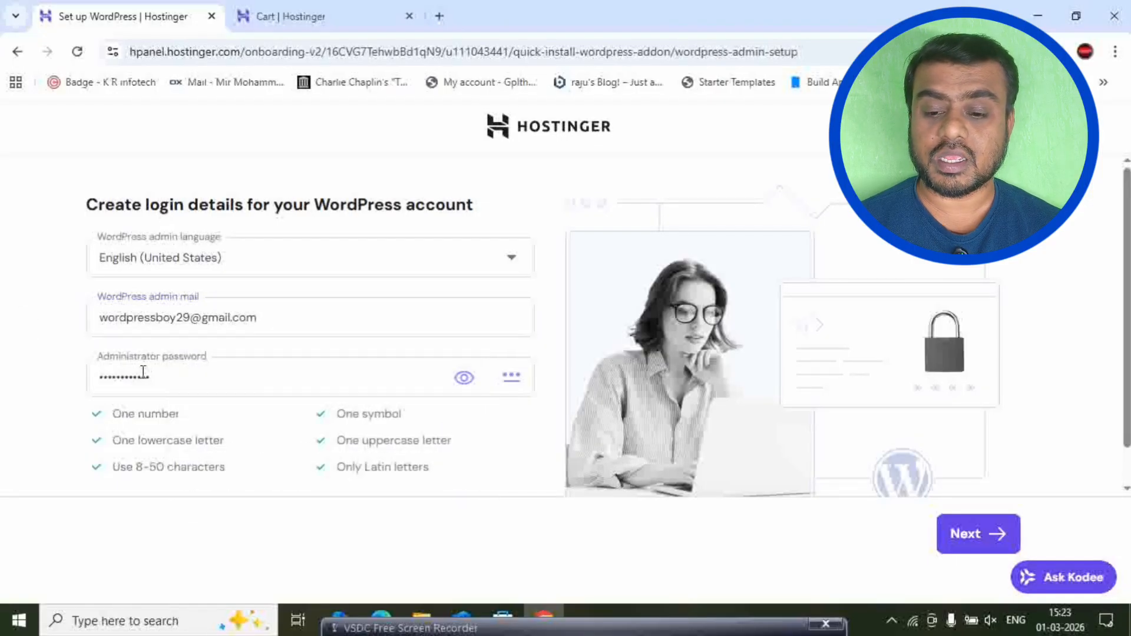
{"action": "left_click", "coordinate": [216, 378]}
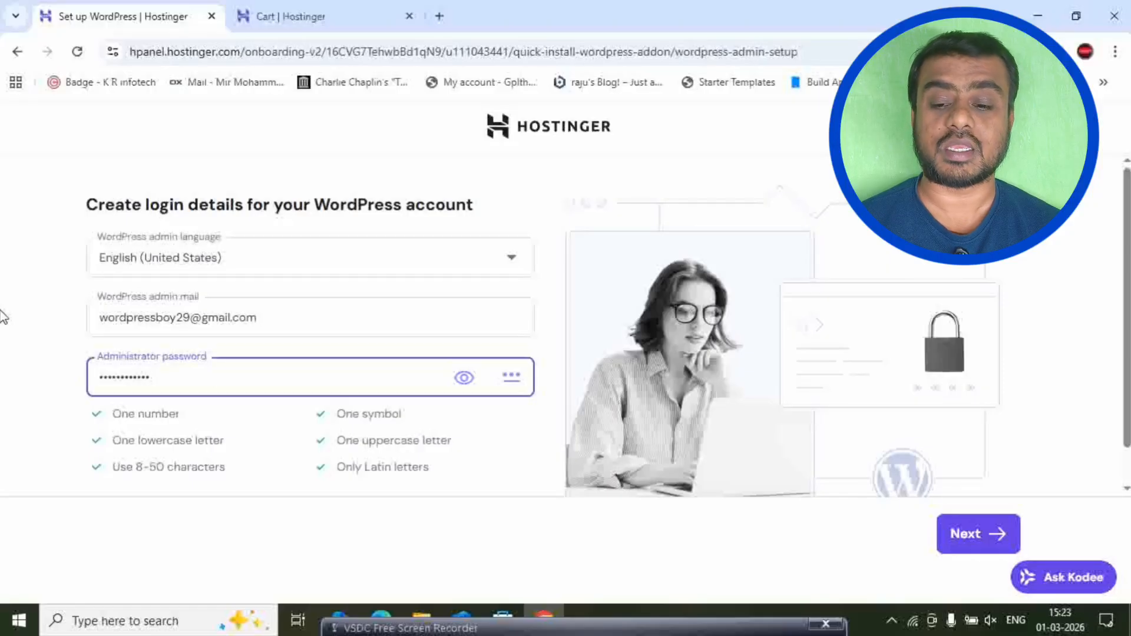
{"action": "left_click", "coordinate": [17, 316]}
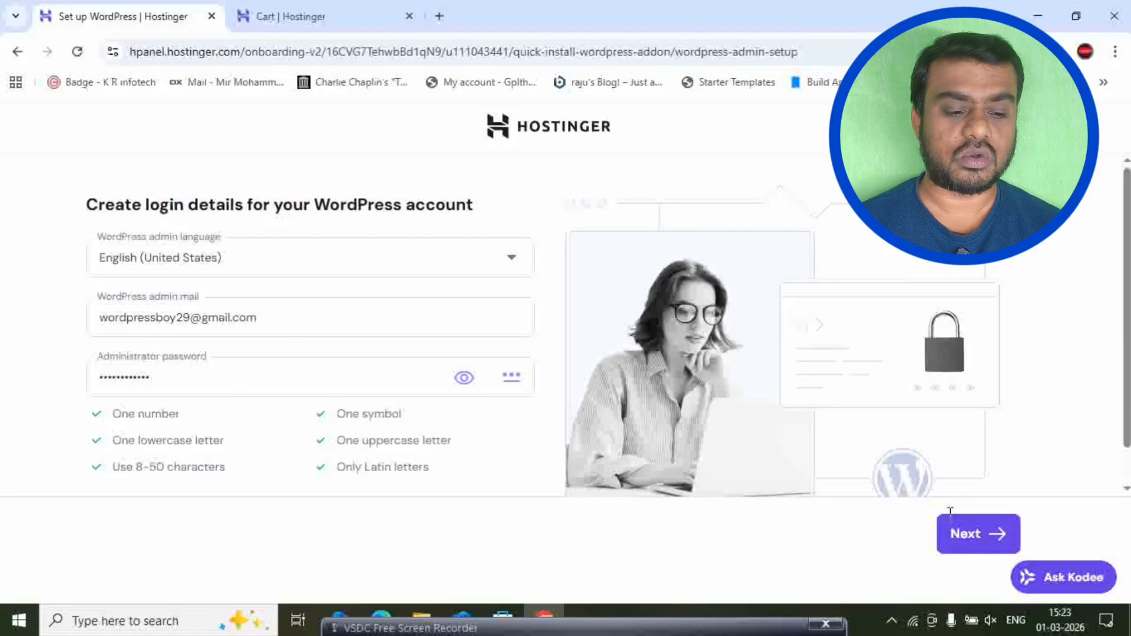
{"action": "left_click", "coordinate": [979, 536]}
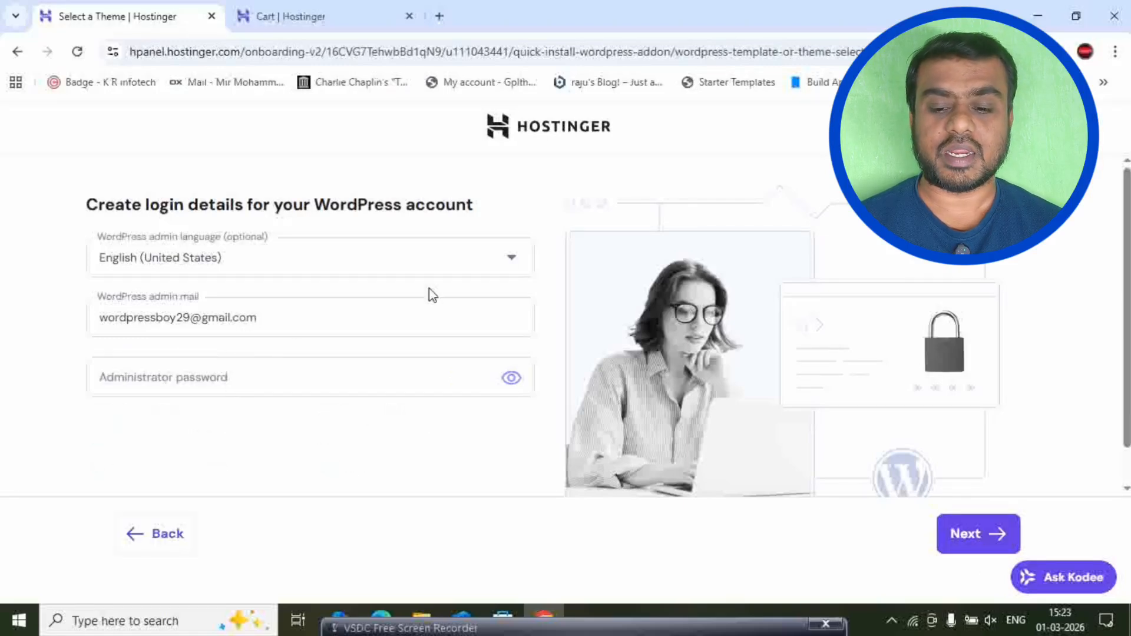
Browse the WordPress templates, choose to create a blank site instead, and begin the domain name entry
{"action": "scroll", "coordinate": [621, 304], "scroll_direction": "down", "scroll_amount": 2}
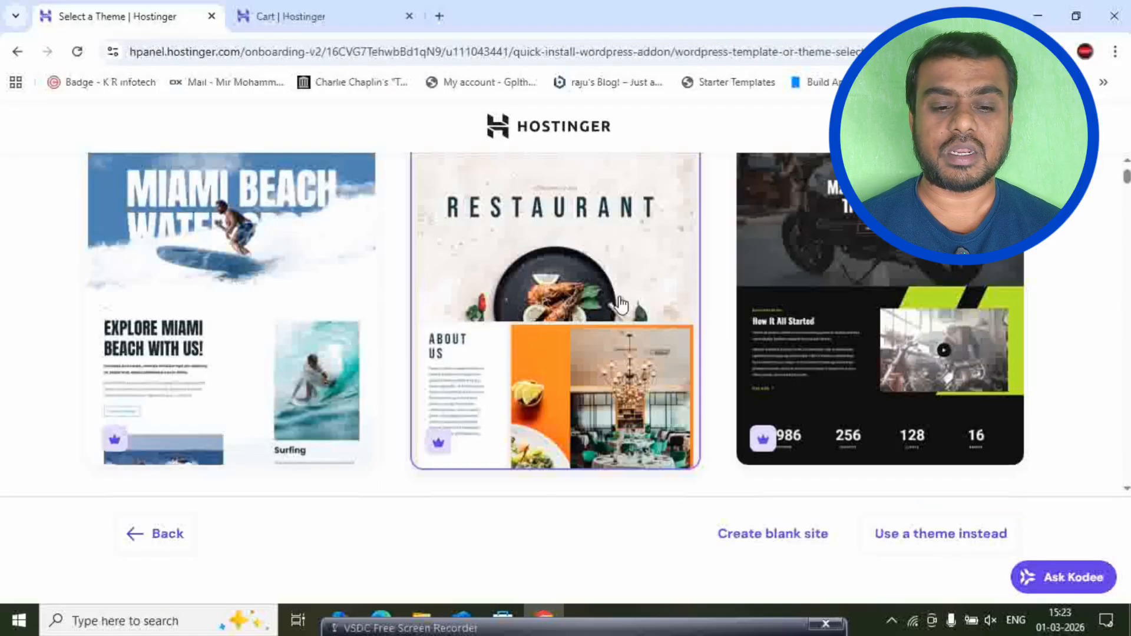
{"action": "scroll", "coordinate": [601, 318], "scroll_direction": "up", "scroll_amount": 2}
{"action": "scroll", "coordinate": [592, 310], "scroll_direction": "down", "scroll_amount": 15}
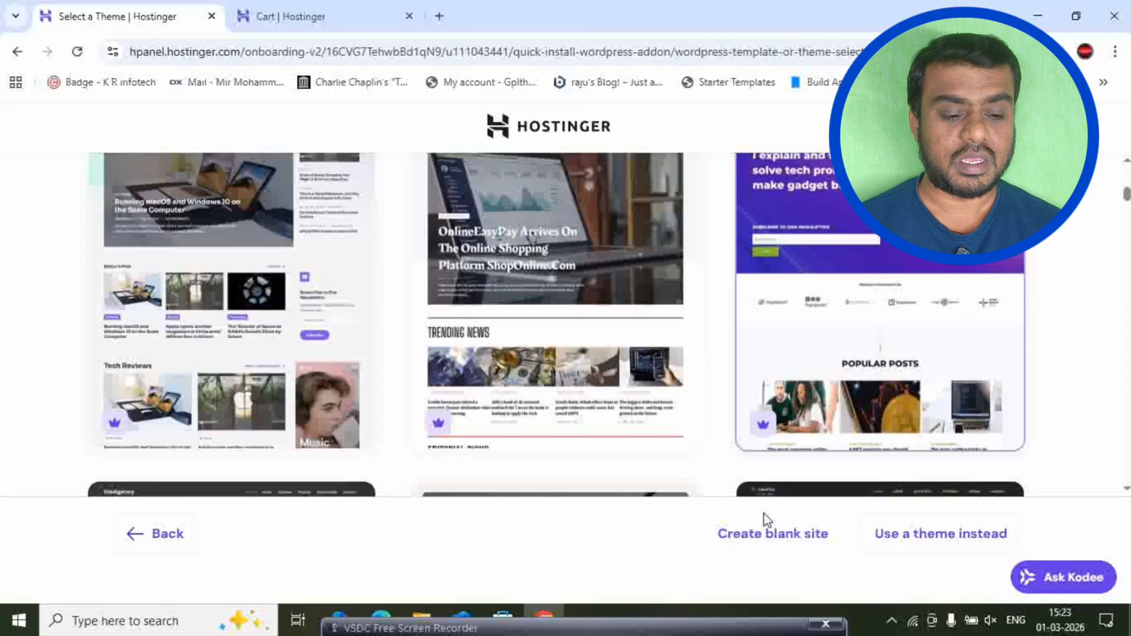
{"action": "left_click", "coordinate": [804, 543]}
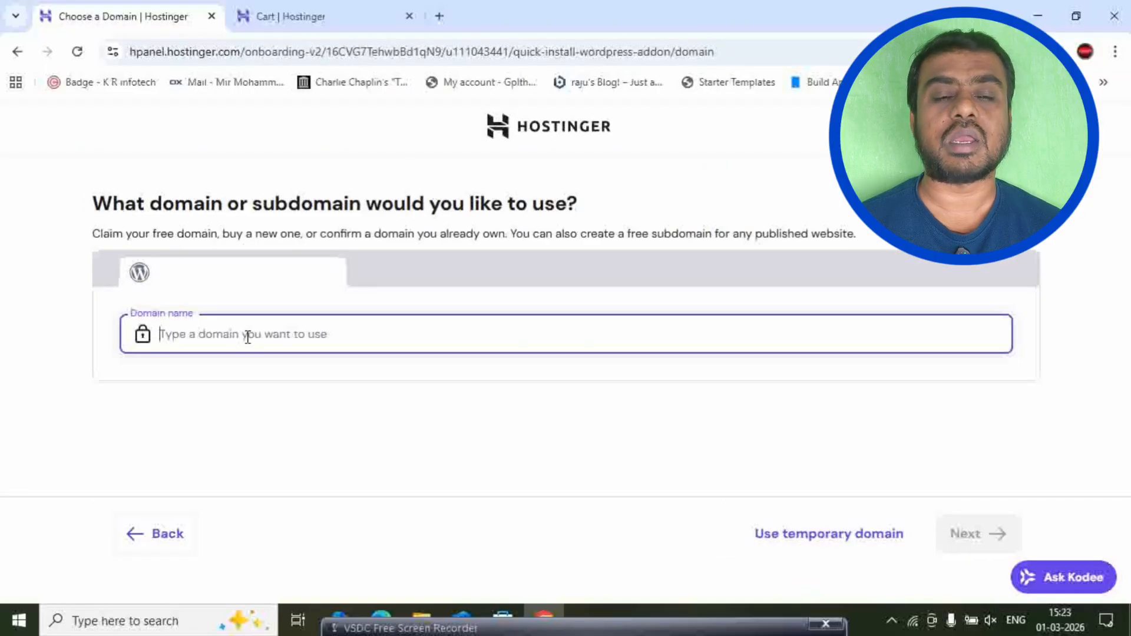
{"action": "left_click", "coordinate": [248, 337]}
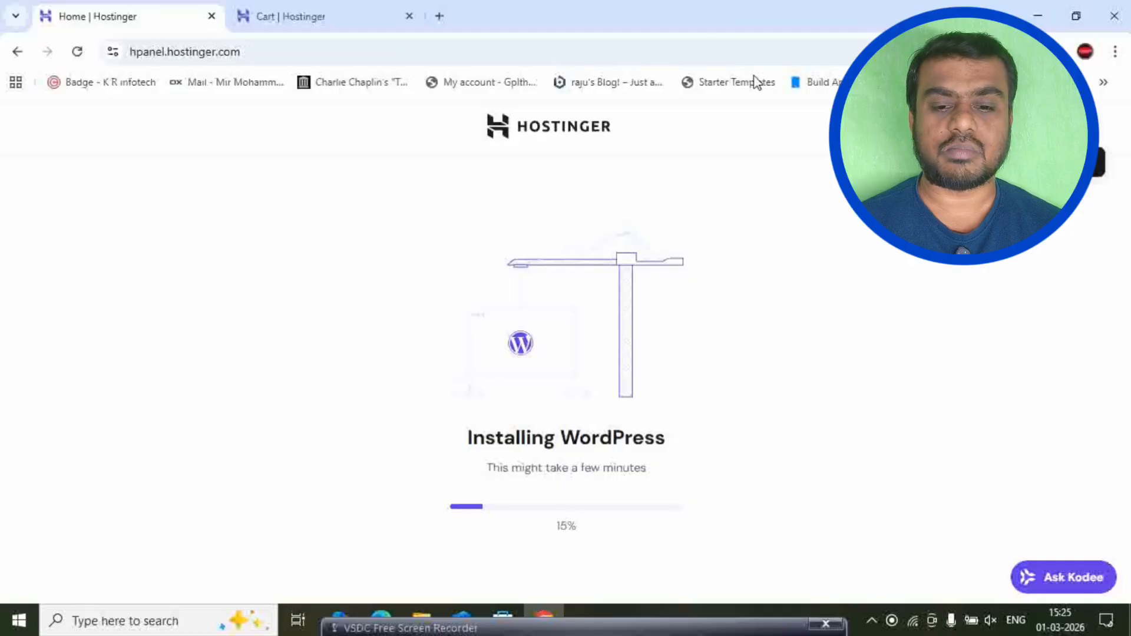
Open freejobinformation.in in a new browser tab and go to its WordPress dashboard
{"action": "left_click", "coordinate": [439, 16]}
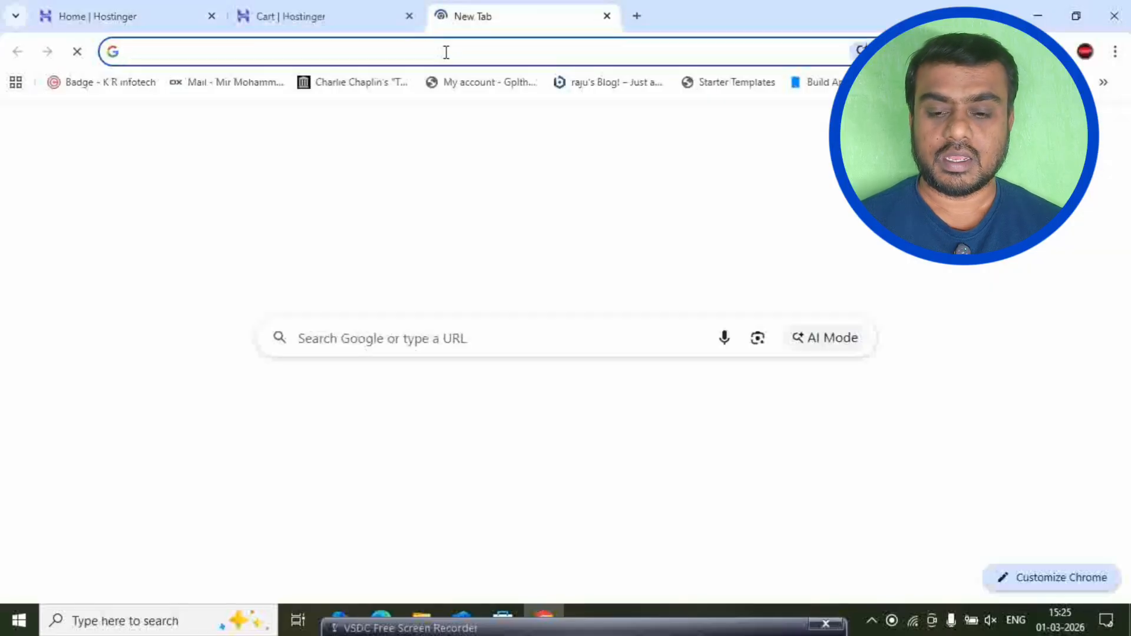
{"action": "type", "text": "free"}
{"action": "key", "text": "Return"}
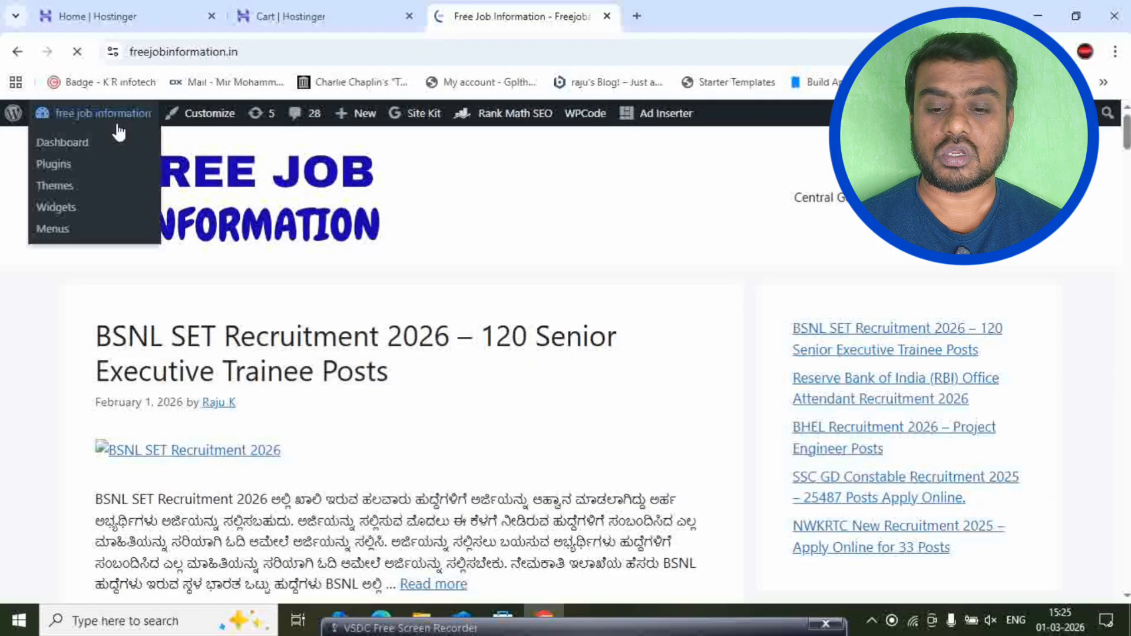
{"action": "left_click", "coordinate": [117, 124]}
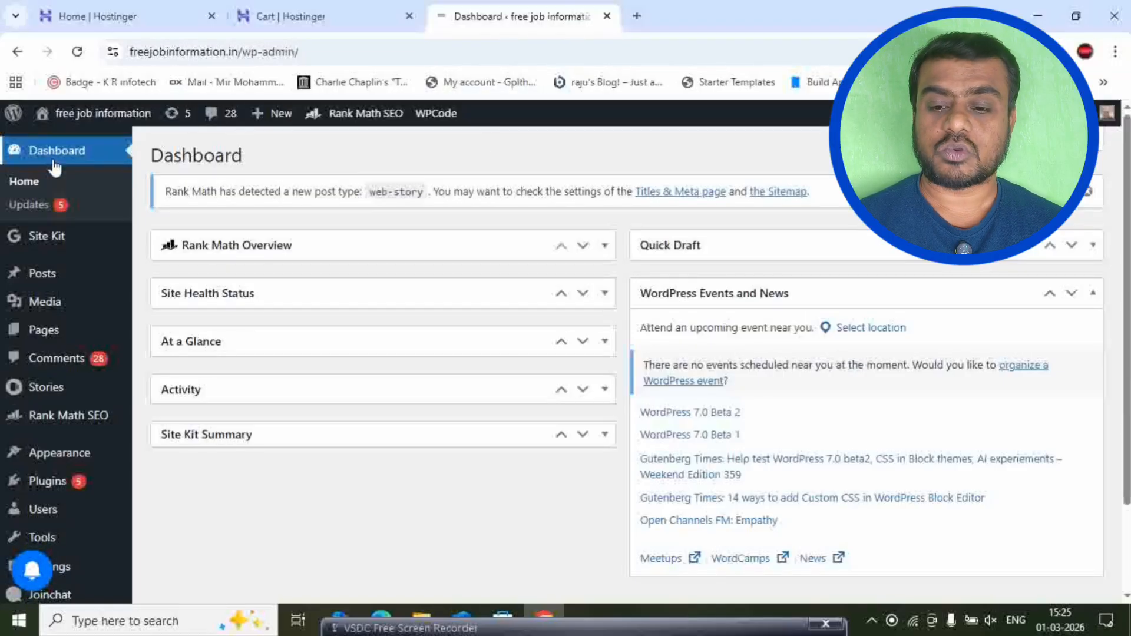
Examine the WordPress dashboard's sections for media, SEO, users, tools and settings
{"action": "mouse_move", "coordinate": [75, 235]}
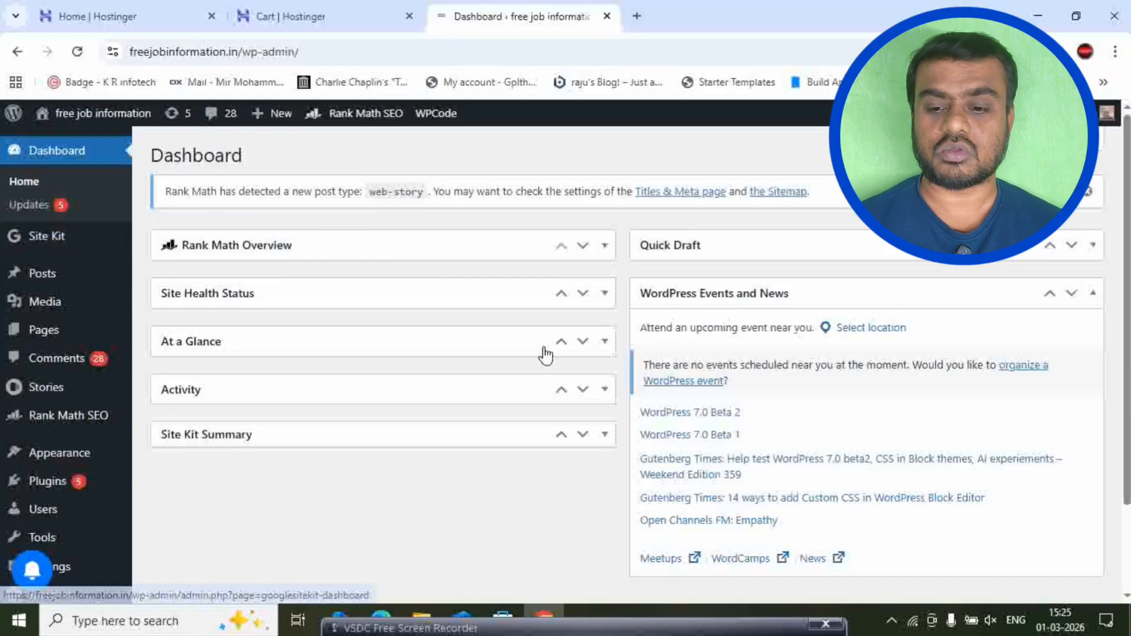
{"action": "mouse_move", "coordinate": [54, 304]}
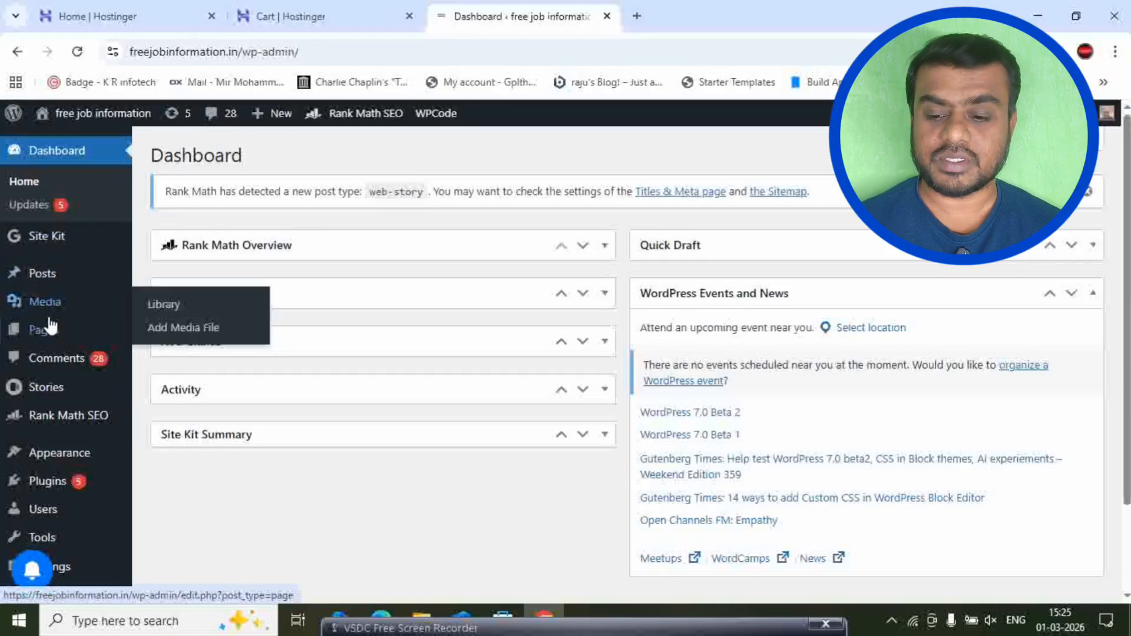
{"action": "mouse_move", "coordinate": [73, 428]}
{"action": "scroll", "coordinate": [72, 429], "scroll_direction": "down", "scroll_amount": 2}
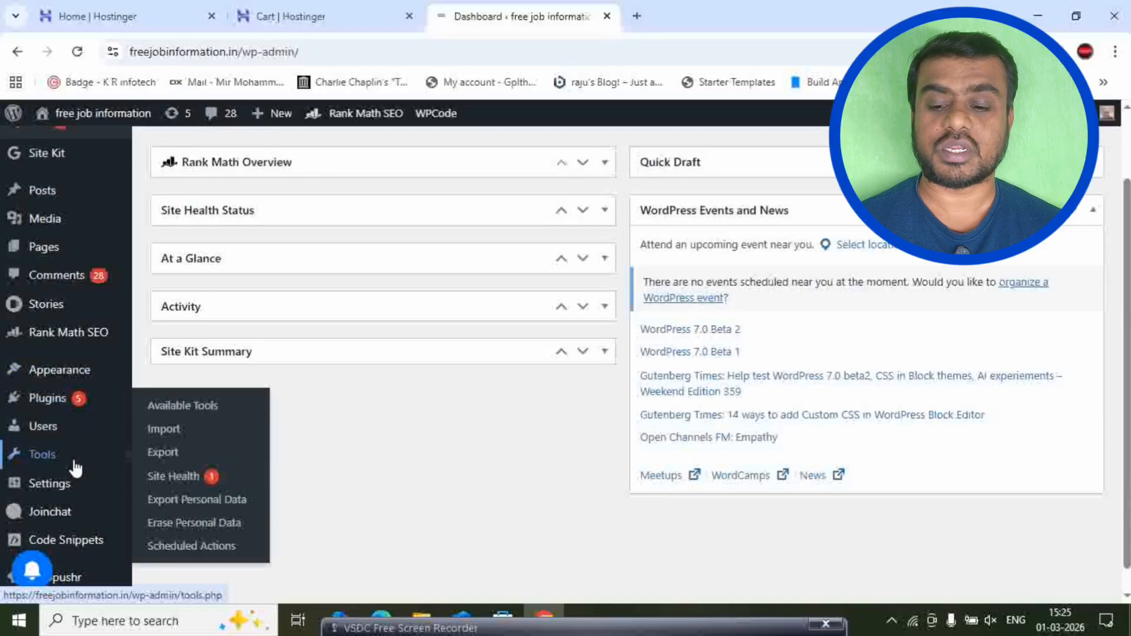
{"action": "scroll", "coordinate": [73, 463], "scroll_direction": "up", "scroll_amount": 1}
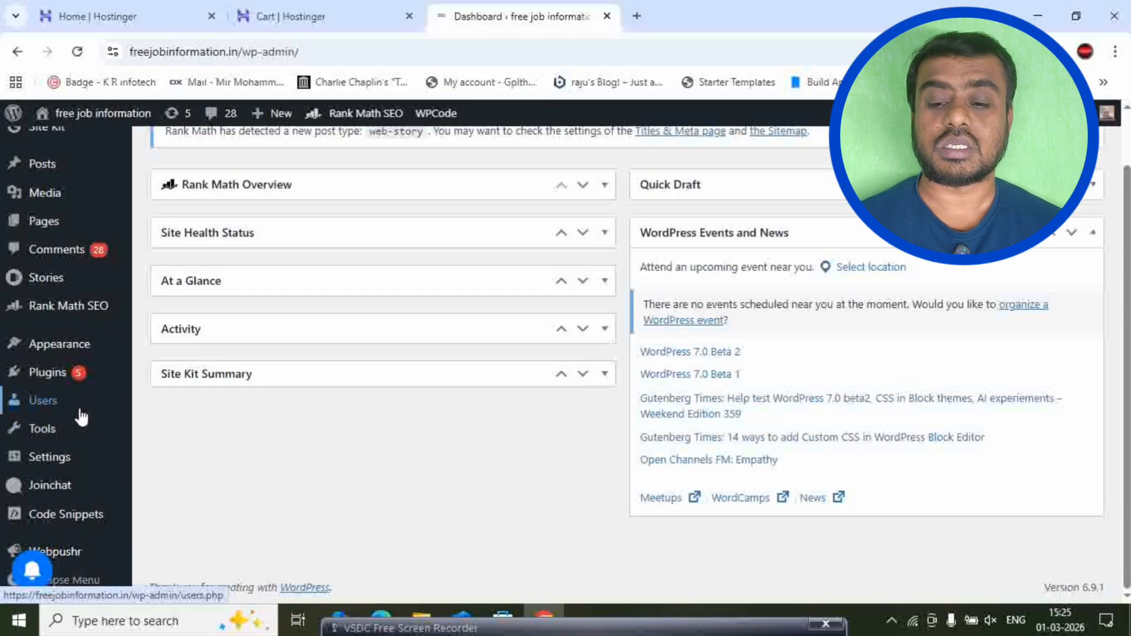
{"action": "scroll", "coordinate": [56, 358], "scroll_direction": "up", "scroll_amount": 1}
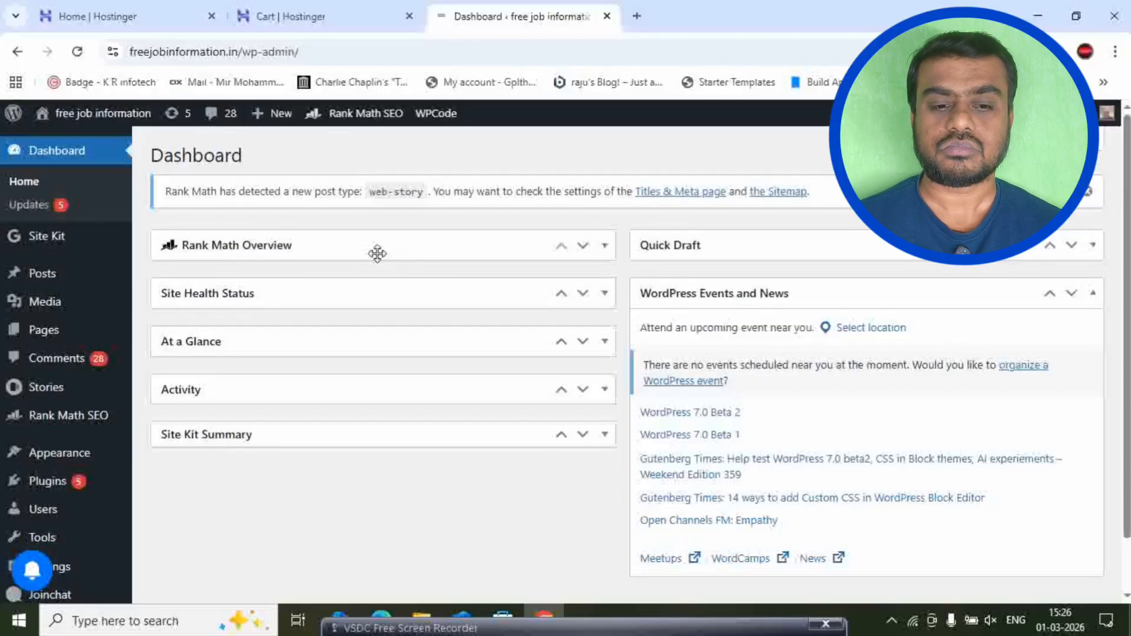
Open the freejobinformation.in homepage in another browser tab and look through its recent job posts
{"action": "left_click", "coordinate": [636, 16]}
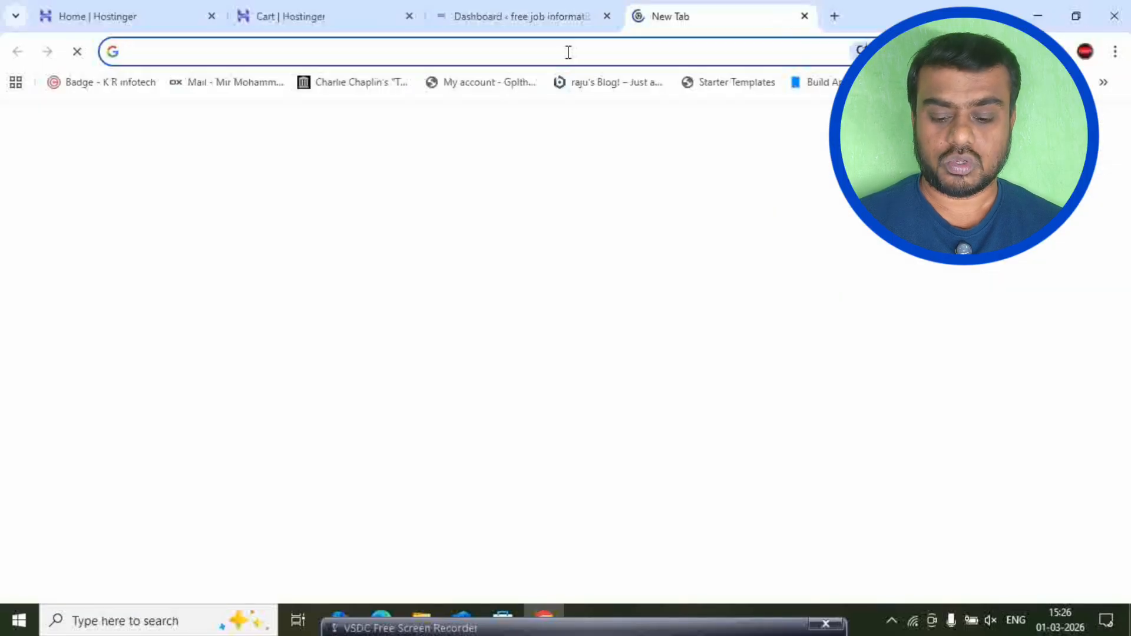
{"action": "type", "text": "fr"}
{"action": "key", "text": "Return"}
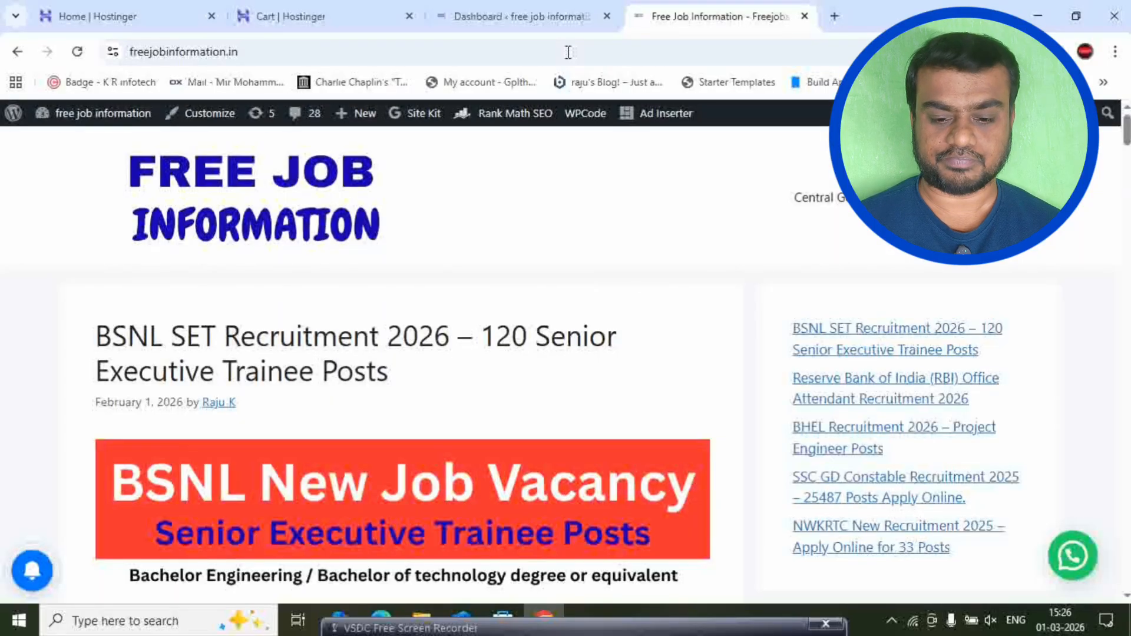
{"action": "scroll", "coordinate": [737, 318], "scroll_direction": "down", "scroll_amount": 7}
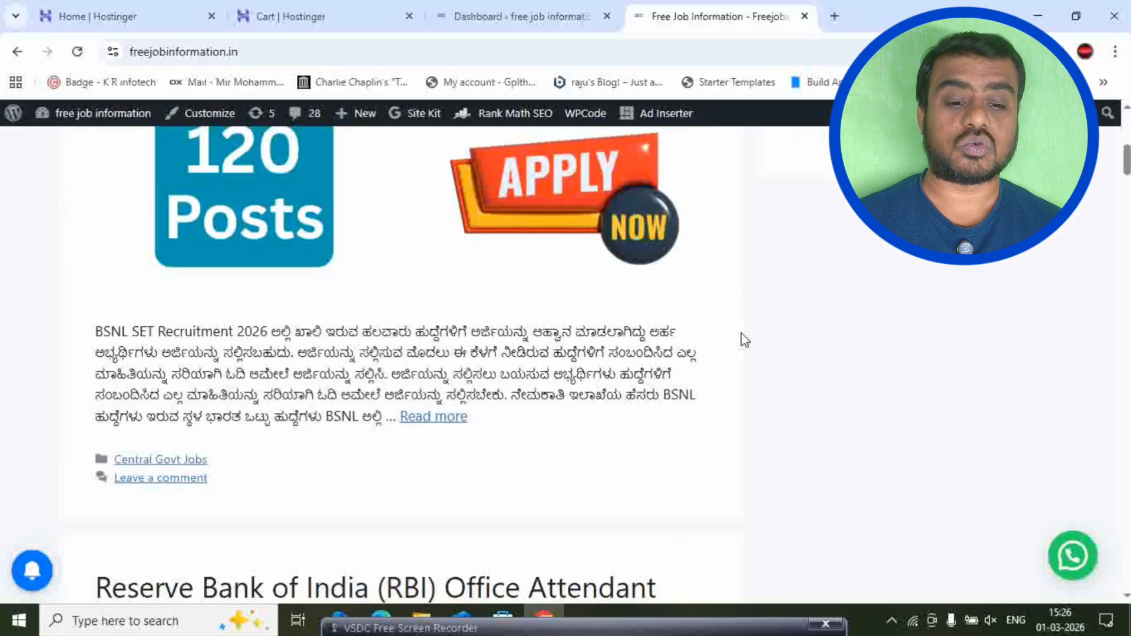
{"action": "scroll", "coordinate": [743, 340], "scroll_direction": "down", "scroll_amount": 12}
{"action": "scroll", "coordinate": [751, 336], "scroll_direction": "up", "scroll_amount": 7}
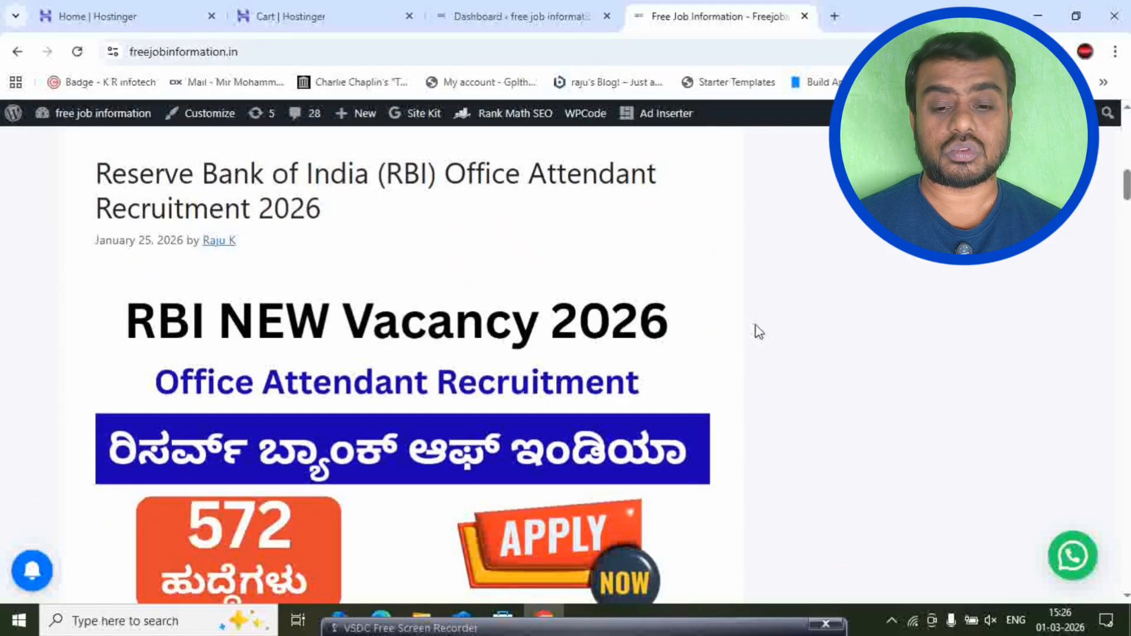
{"action": "scroll", "coordinate": [759, 332], "scroll_direction": "up", "scroll_amount": 6}
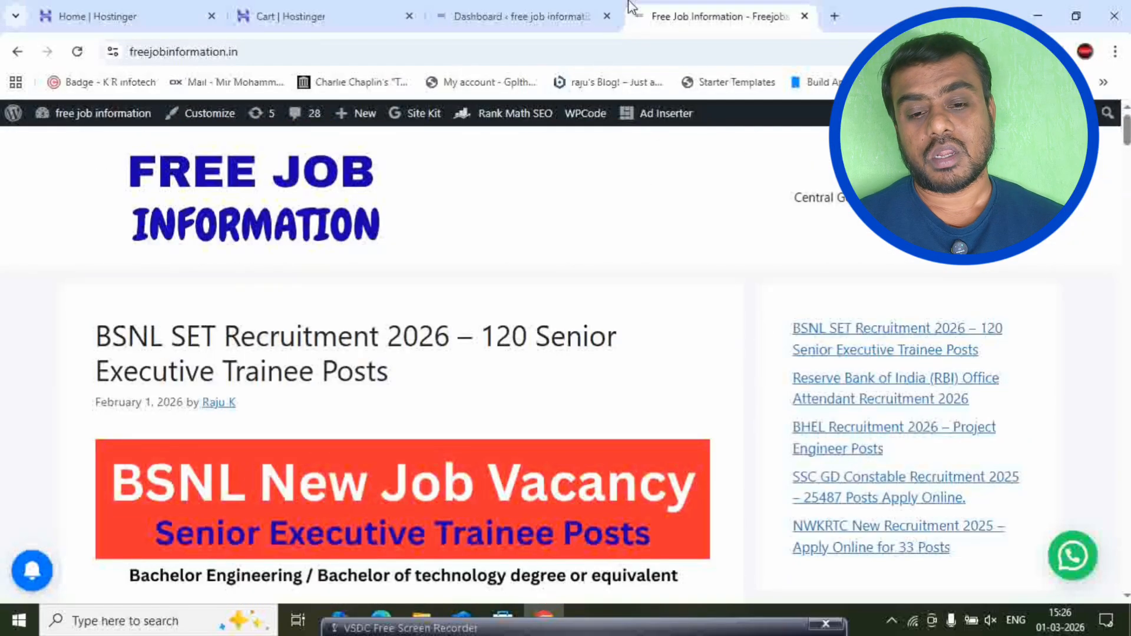
Compare the WordPress dashboard with the public site, then examine the homepage's posts down to the footer links
{"action": "left_click", "coordinate": [552, 8]}
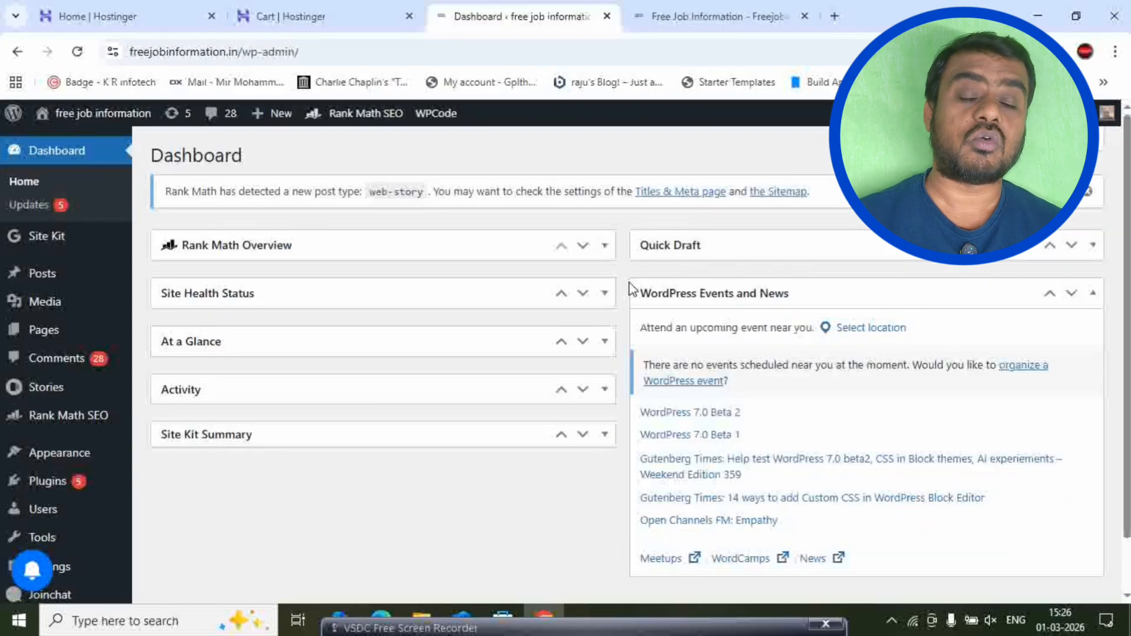
{"action": "left_click", "coordinate": [729, 10]}
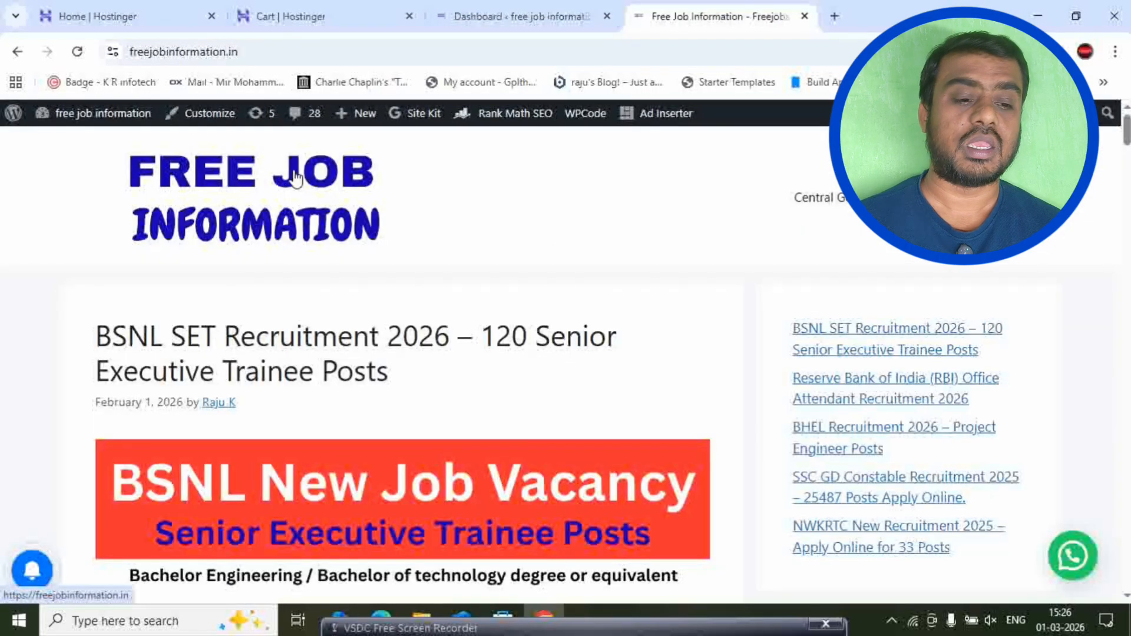
{"action": "scroll", "coordinate": [760, 345], "scroll_direction": "down", "scroll_amount": 10}
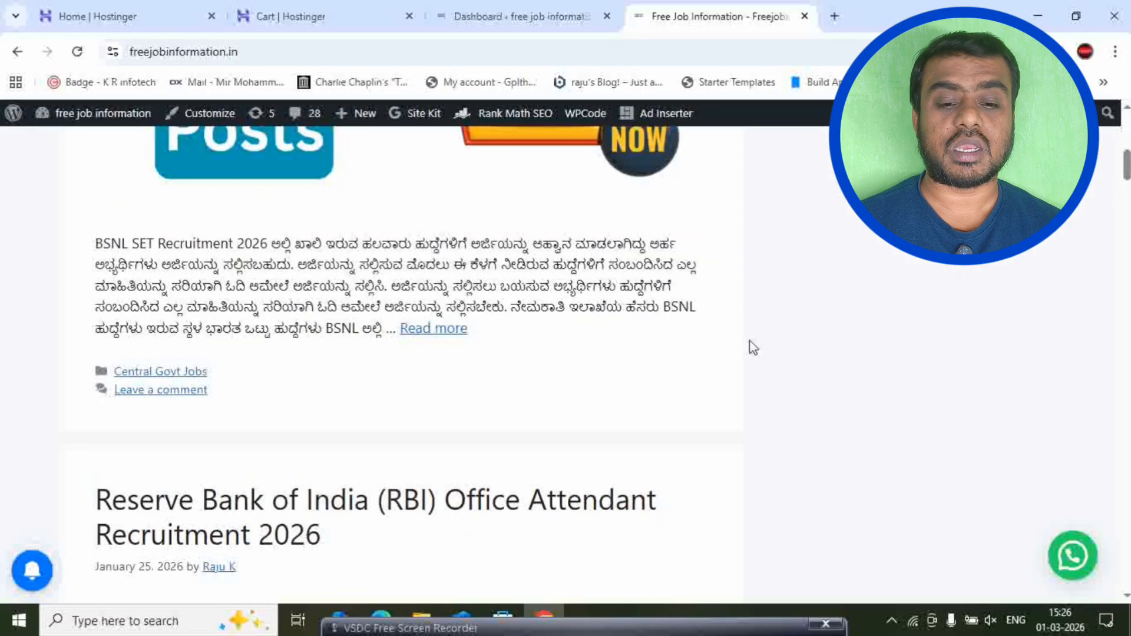
{"action": "scroll", "coordinate": [763, 347], "scroll_direction": "down", "scroll_amount": 20}
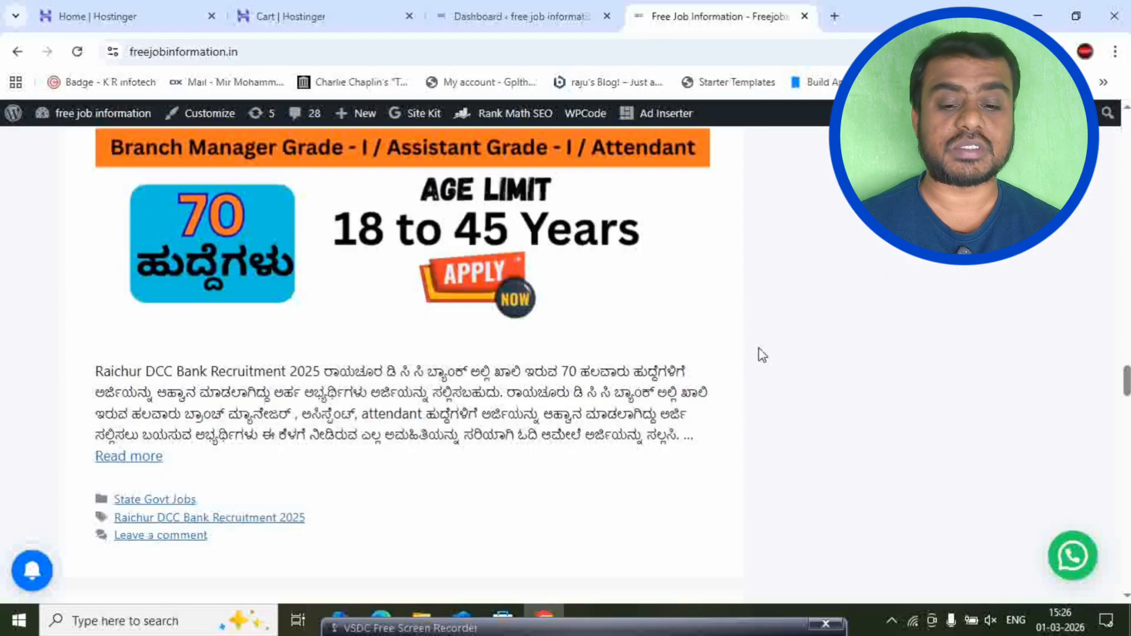
{"action": "scroll", "coordinate": [779, 378], "scroll_direction": "down", "scroll_amount": 15}
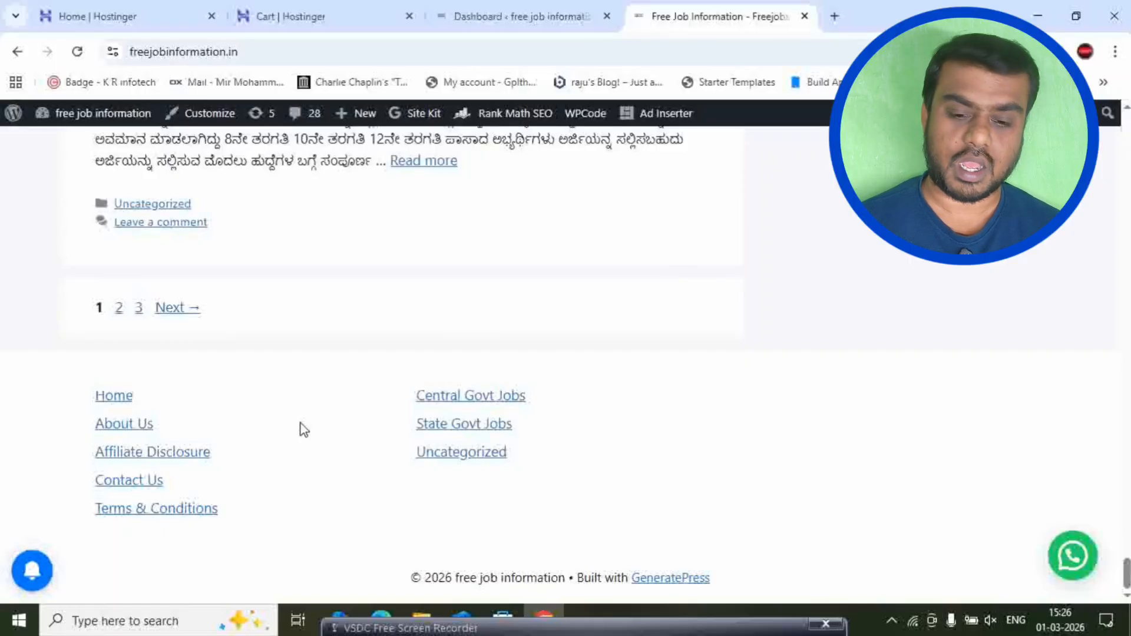
{"action": "scroll", "coordinate": [775, 414], "scroll_direction": "up", "scroll_amount": 10}
{"action": "scroll", "coordinate": [990, 413], "scroll_direction": "up", "scroll_amount": 15}
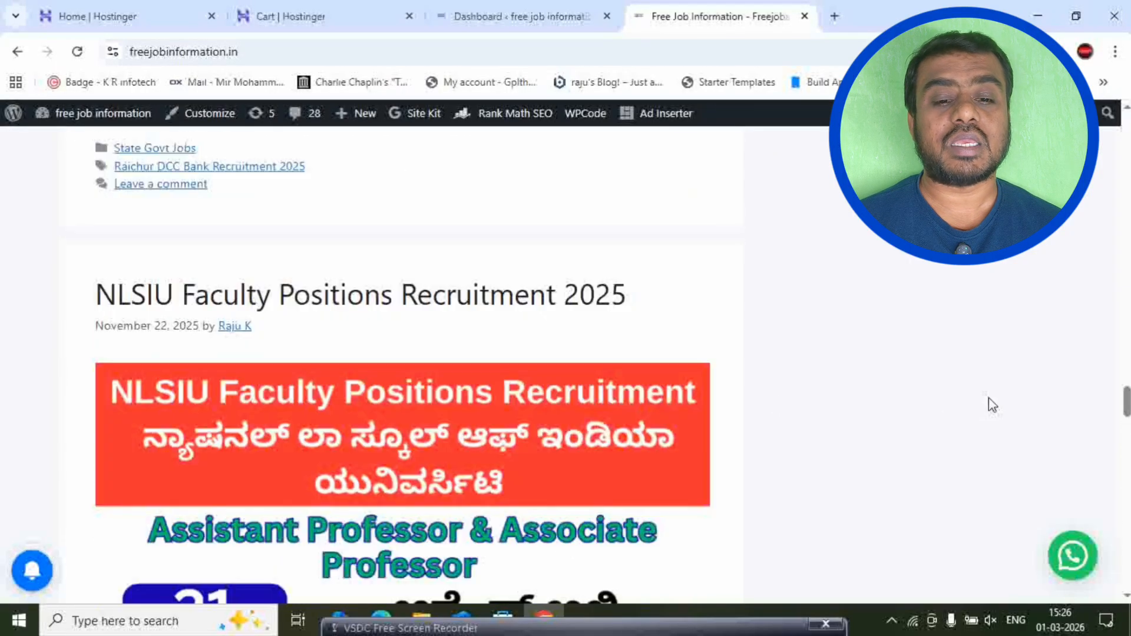
{"action": "scroll", "coordinate": [964, 394], "scroll_direction": "up", "scroll_amount": 15}
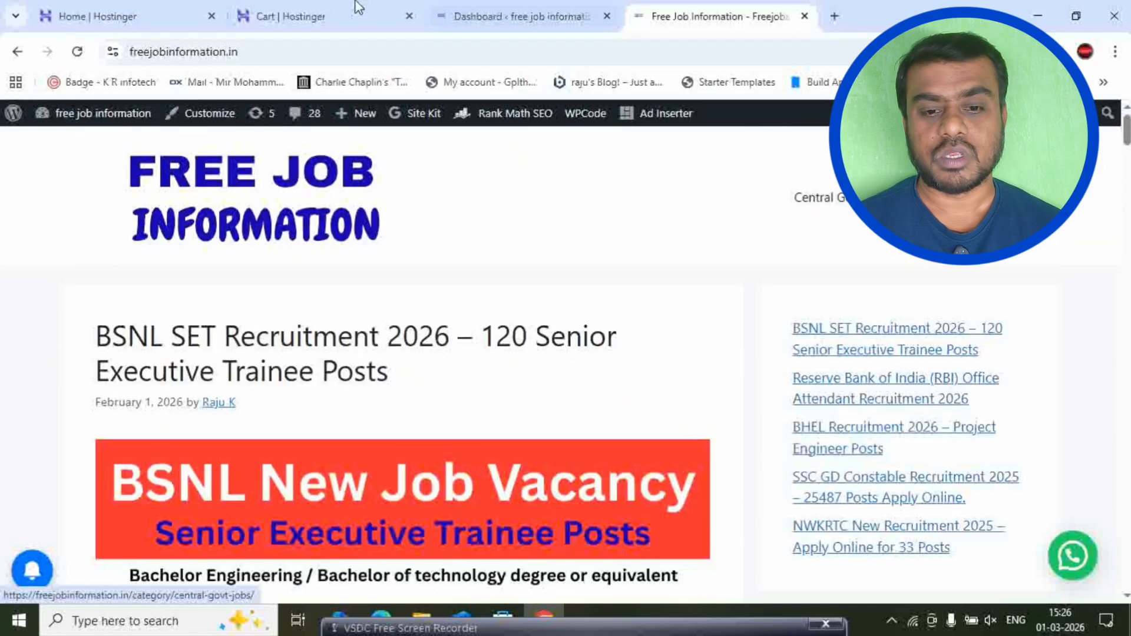
View the site's installed themes and the popular themes available to add in WordPress, then return to the public homepage
{"action": "left_click", "coordinate": [503, 17]}
{"action": "left_click", "coordinate": [58, 451]}
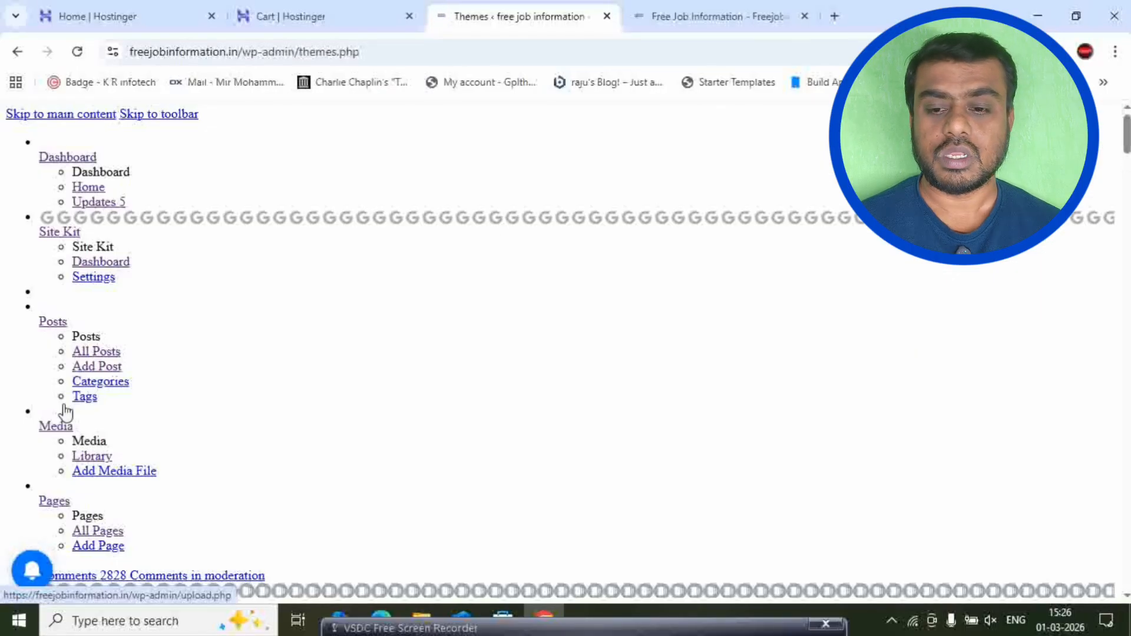
{"action": "left_click", "coordinate": [76, 53]}
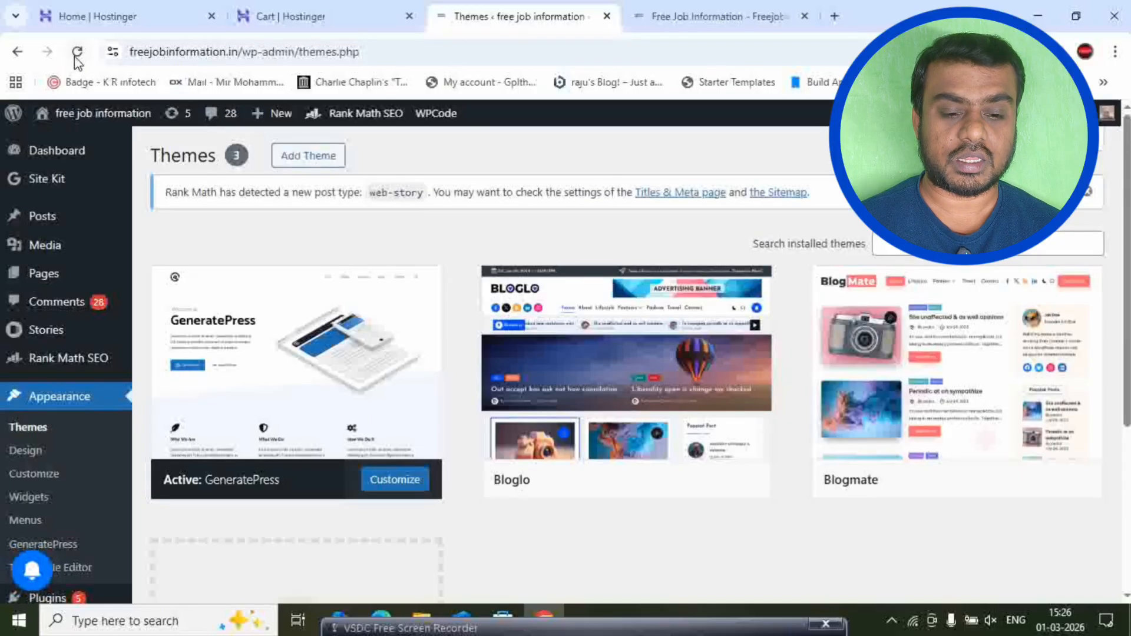
{"action": "left_click", "coordinate": [308, 155]}
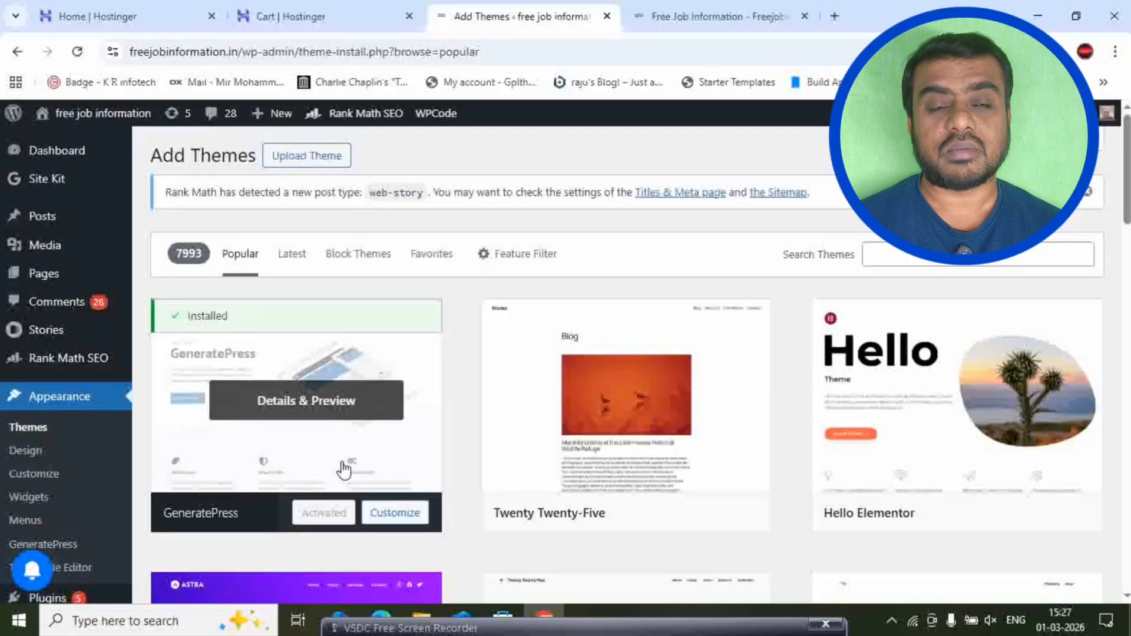
{"action": "left_click", "coordinate": [696, 19]}
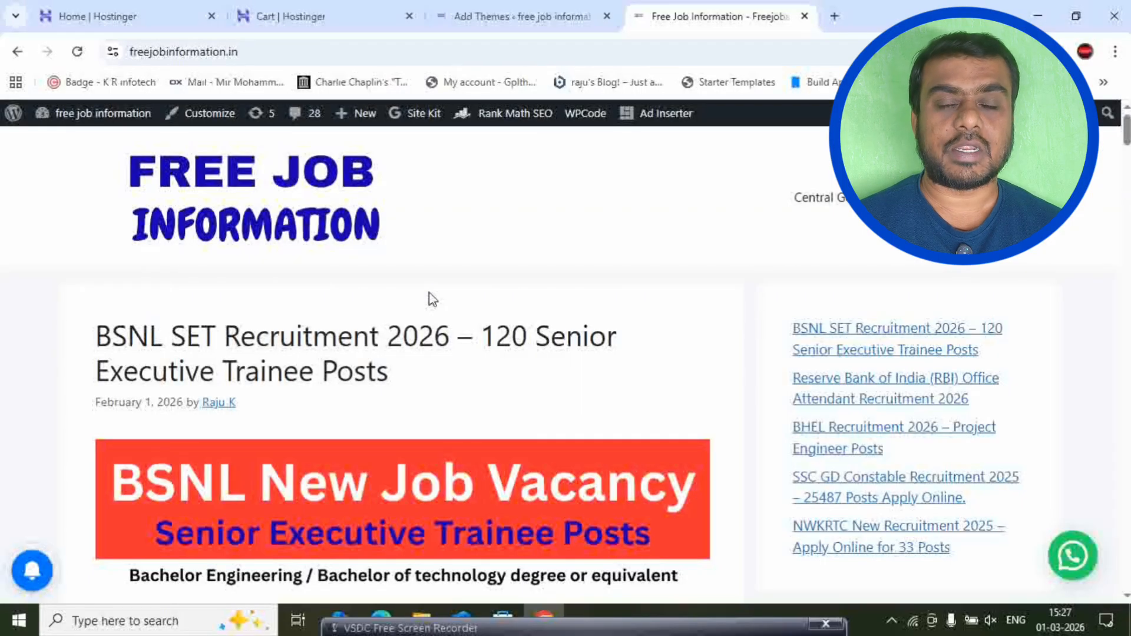
Open the site's theme customizer and examine the Site Identity settings for title, tagline, logo and site icon
{"action": "left_click", "coordinate": [217, 121]}
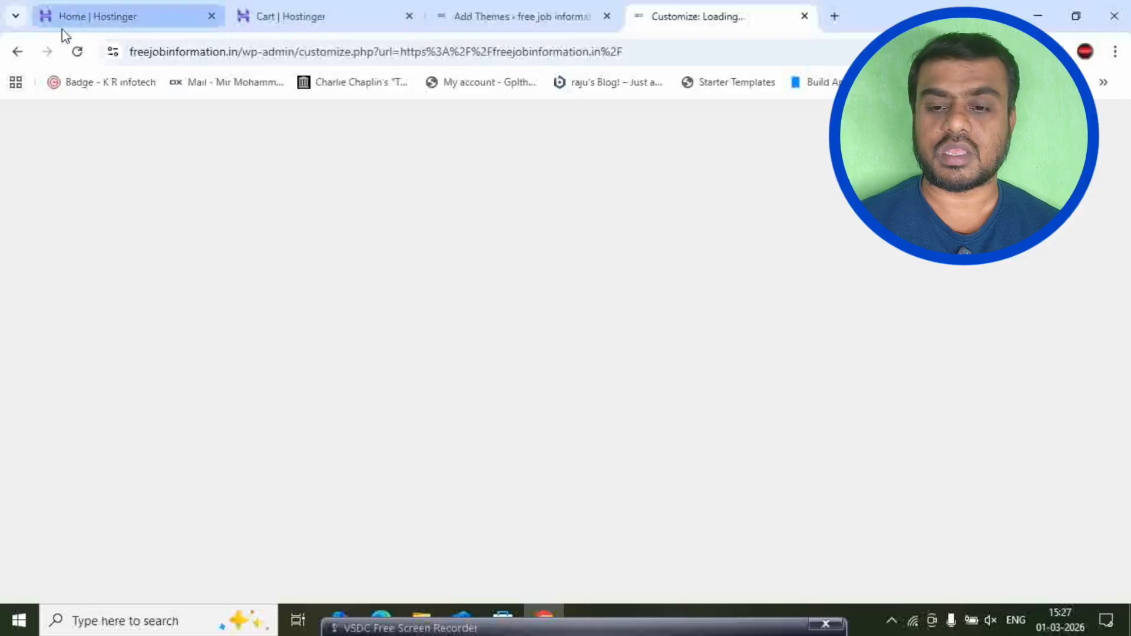
{"action": "left_click", "coordinate": [77, 51]}
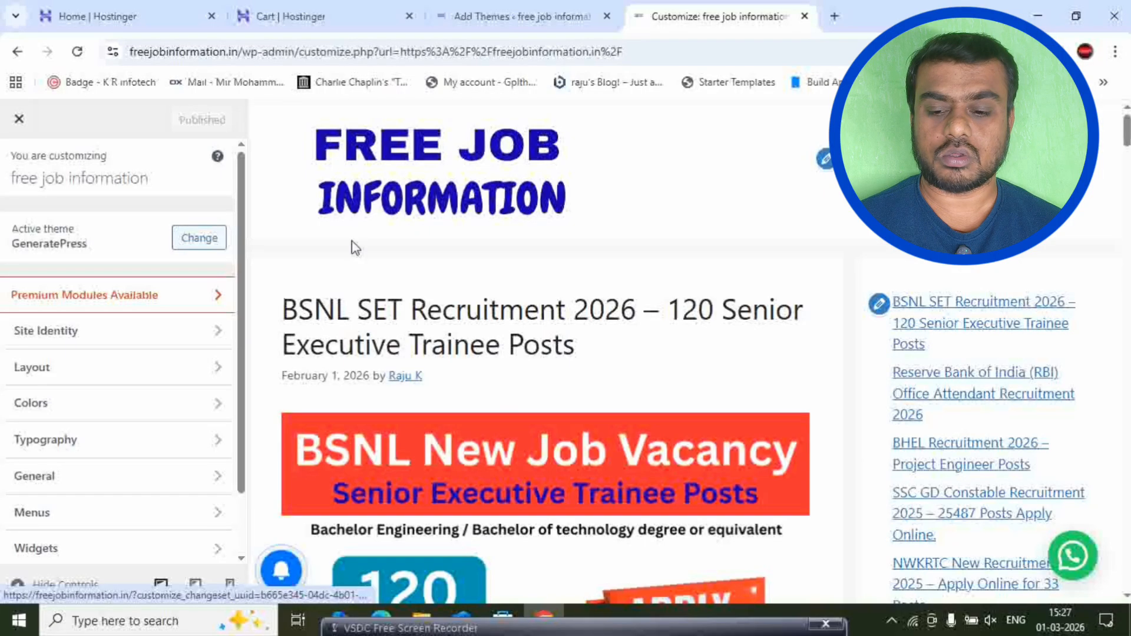
{"action": "left_click", "coordinate": [108, 335]}
{"action": "scroll", "coordinate": [121, 281], "scroll_direction": "down", "scroll_amount": 2}
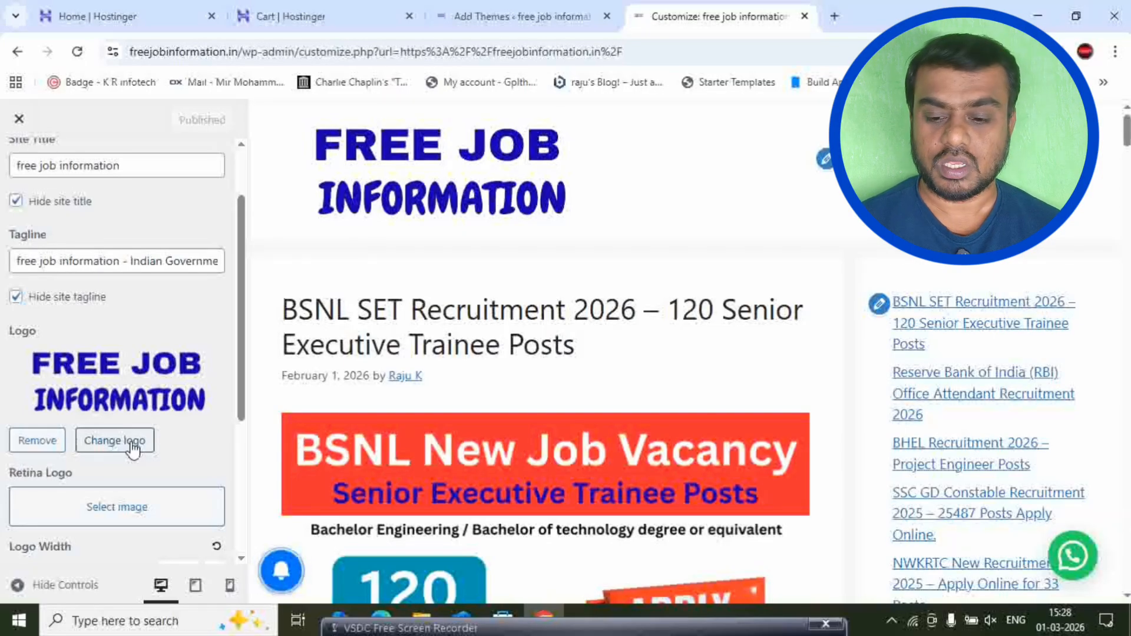
{"action": "scroll", "coordinate": [188, 354], "scroll_direction": "down", "scroll_amount": 2}
{"action": "scroll", "coordinate": [187, 354], "scroll_direction": "down", "scroll_amount": 4}
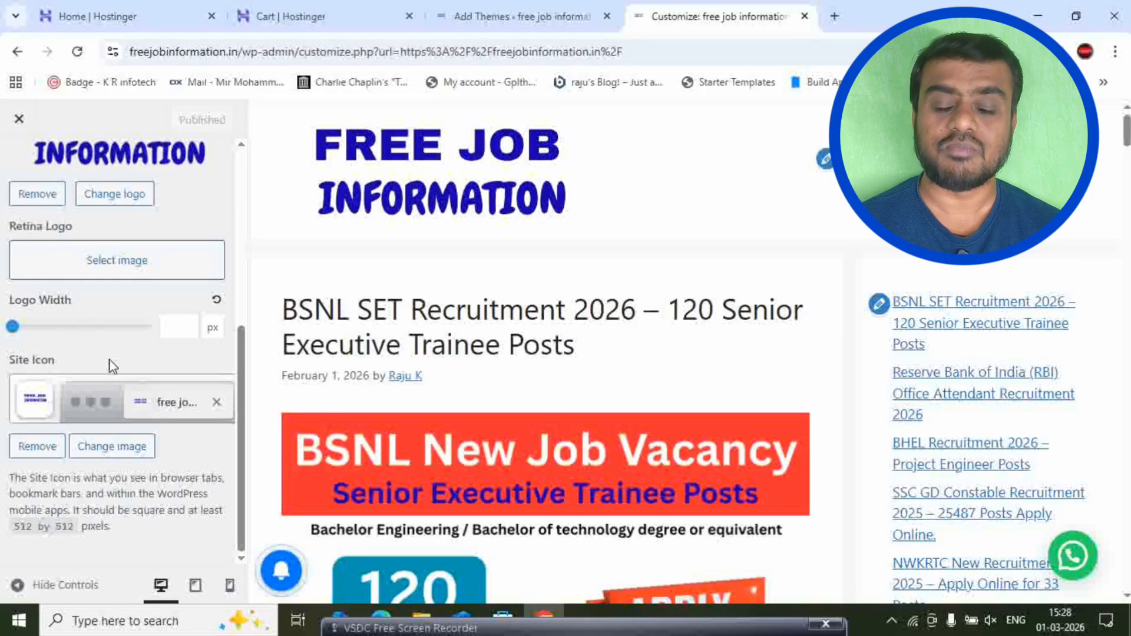
{"action": "scroll", "coordinate": [119, 411], "scroll_direction": "up", "scroll_amount": 5}
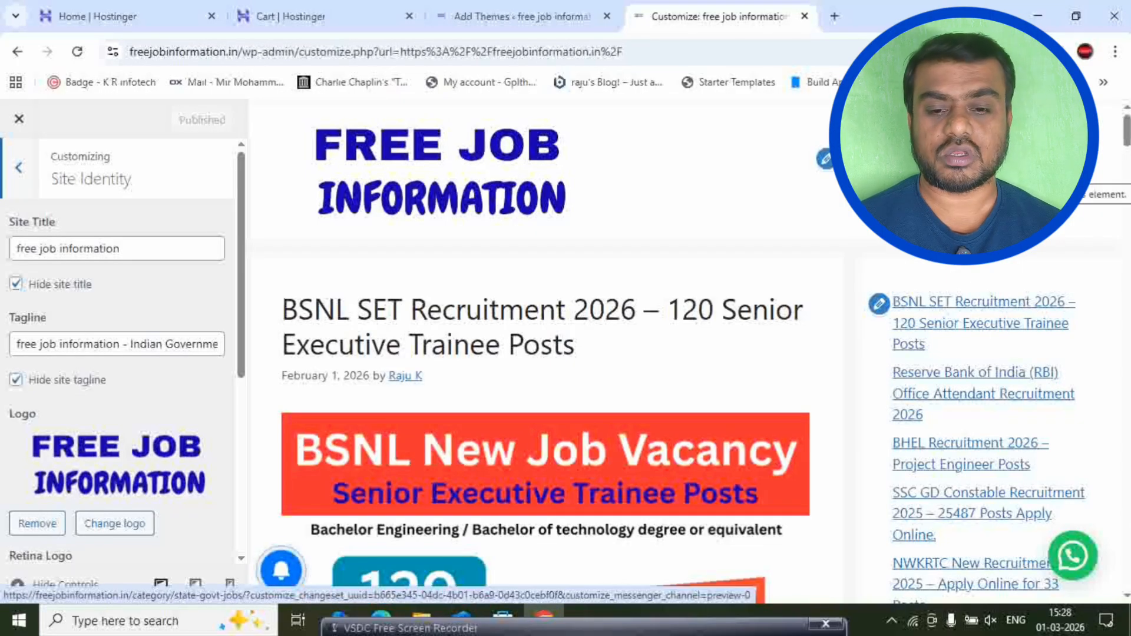
Return to the WordPress dashboard and view the post categories with the form for adding a category
{"action": "left_click", "coordinate": [494, 6]}
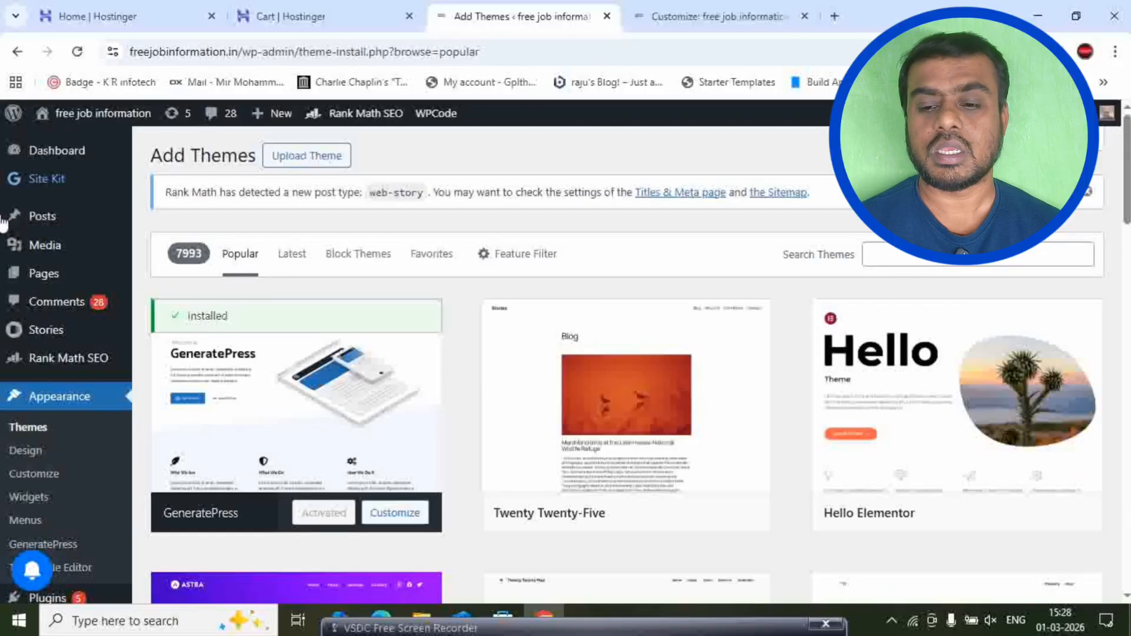
{"action": "mouse_move", "coordinate": [76, 221]}
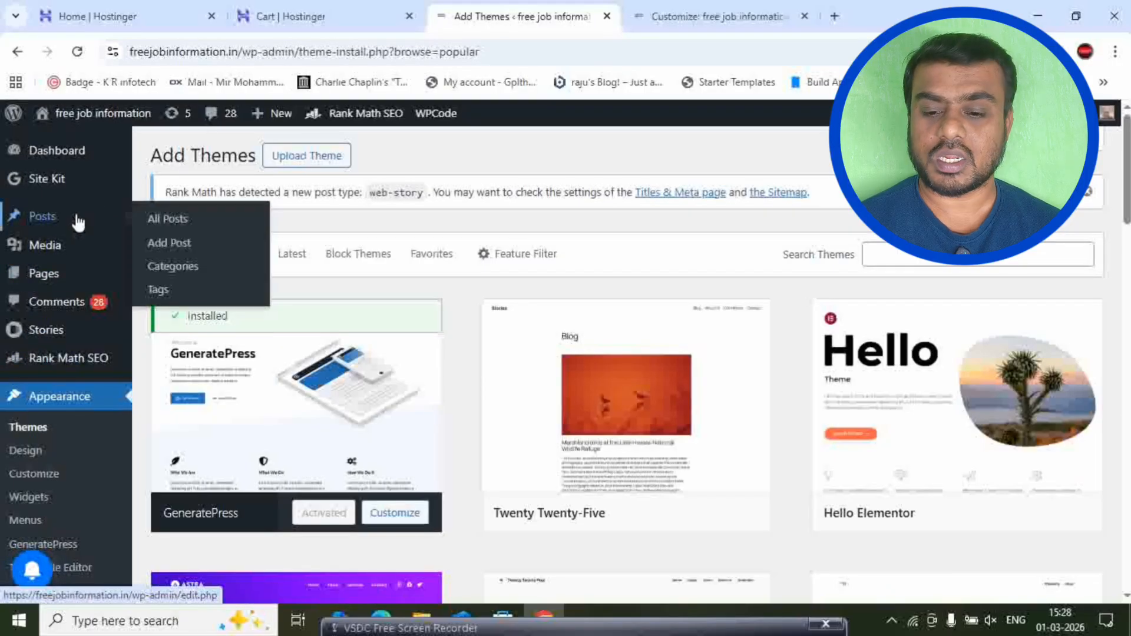
{"action": "left_click", "coordinate": [184, 277]}
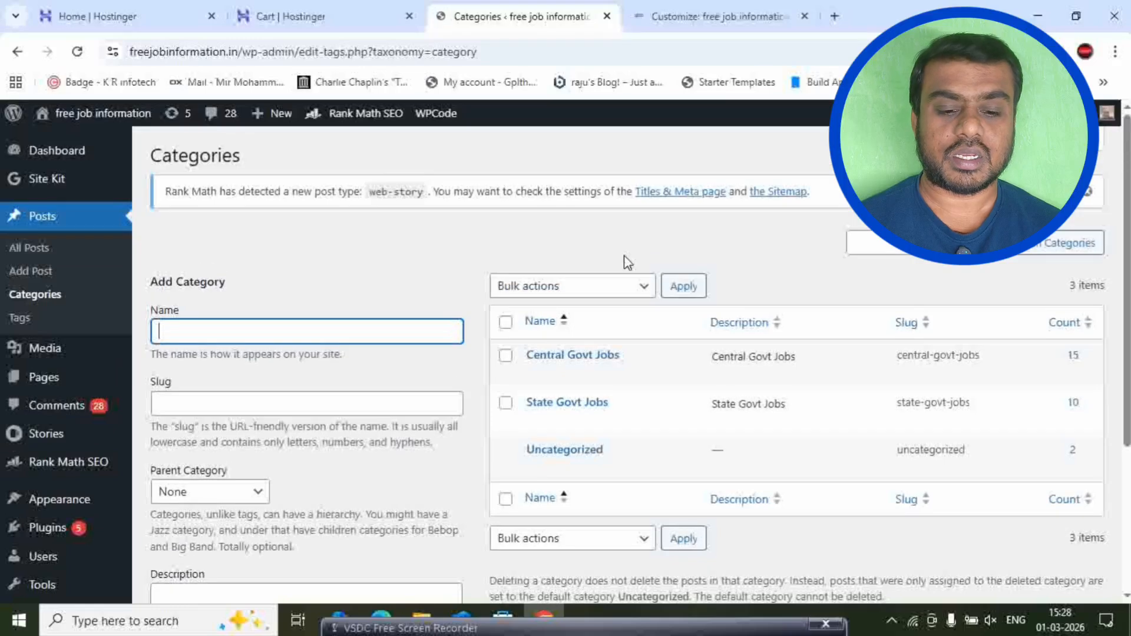
{"action": "scroll", "coordinate": [760, 247], "scroll_direction": "down", "scroll_amount": 1}
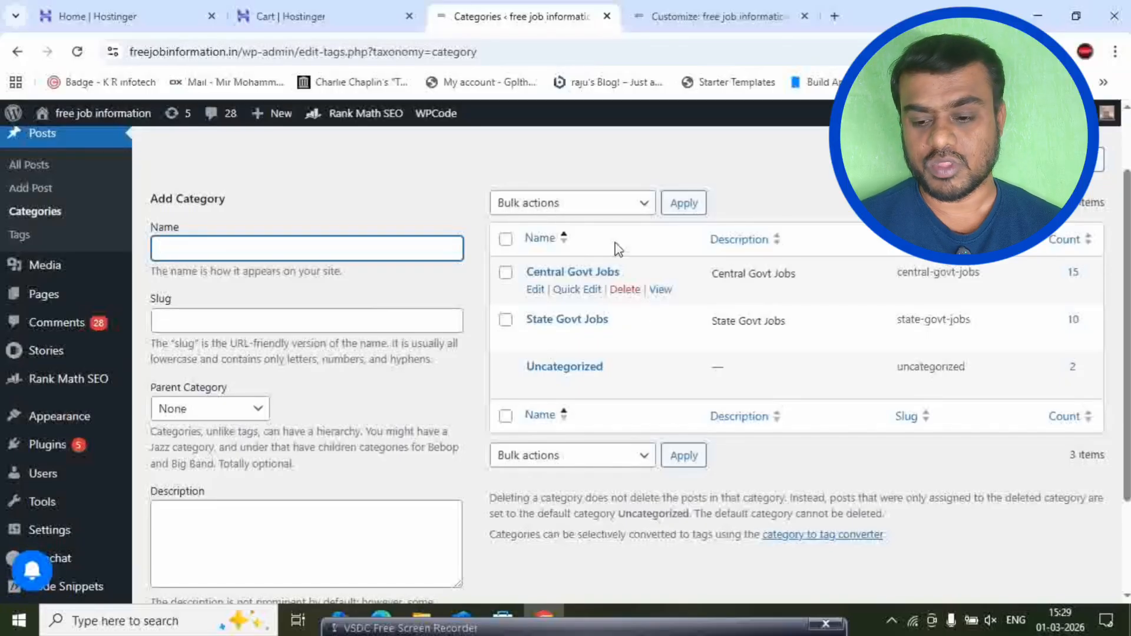
Open the menu editor, check which menus can be edited, and review Menu 1's items and settings
{"action": "mouse_move", "coordinate": [65, 416]}
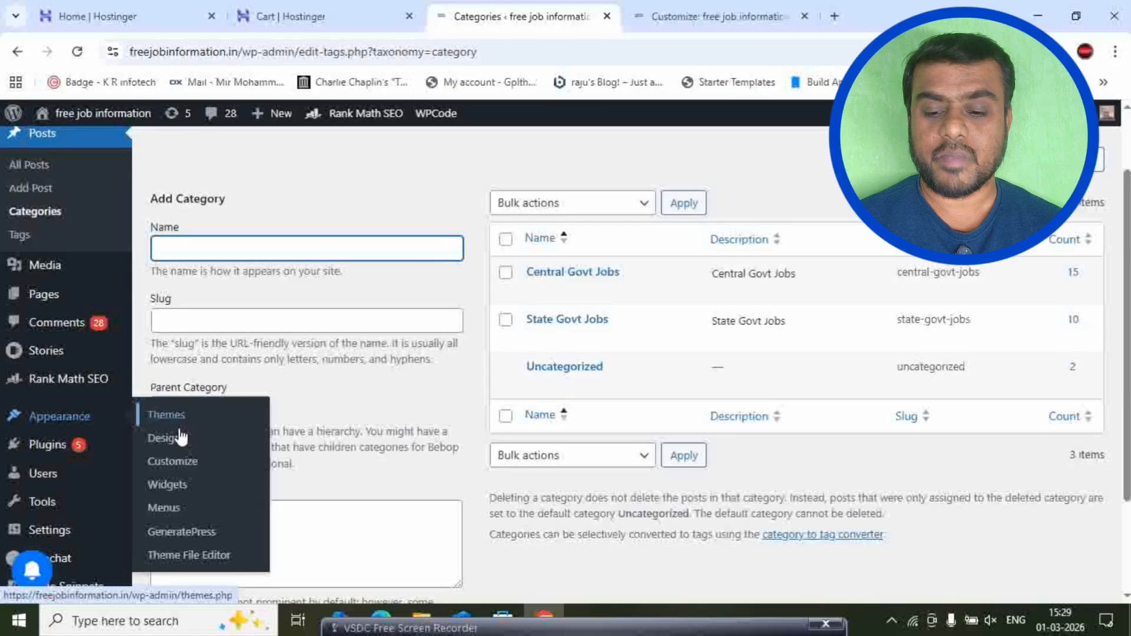
{"action": "left_click", "coordinate": [179, 518]}
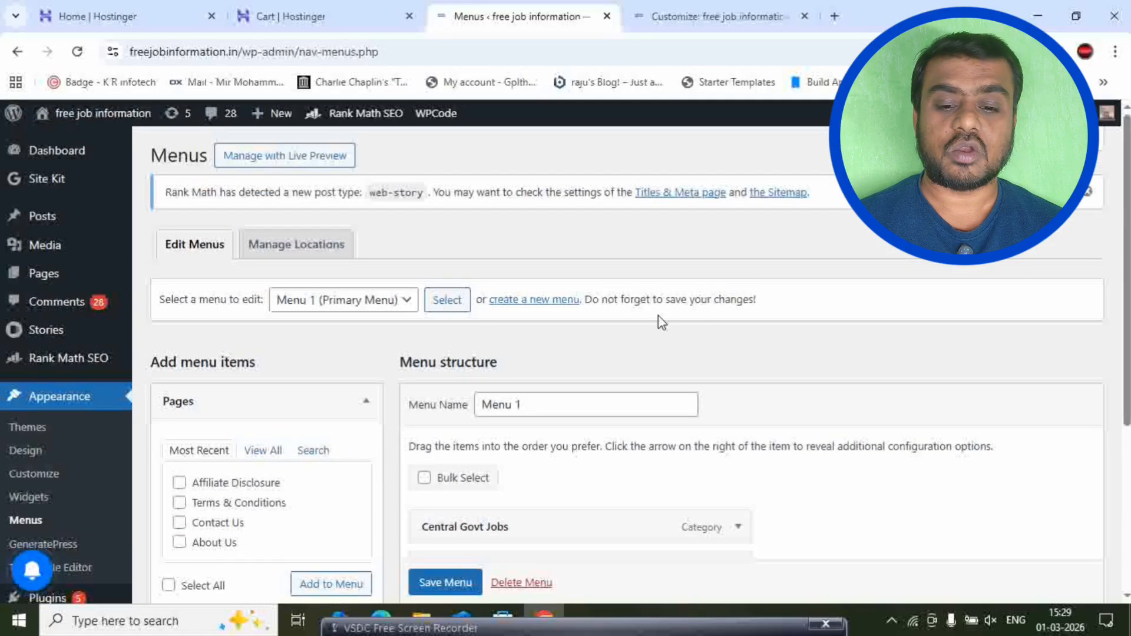
{"action": "left_click", "coordinate": [395, 301]}
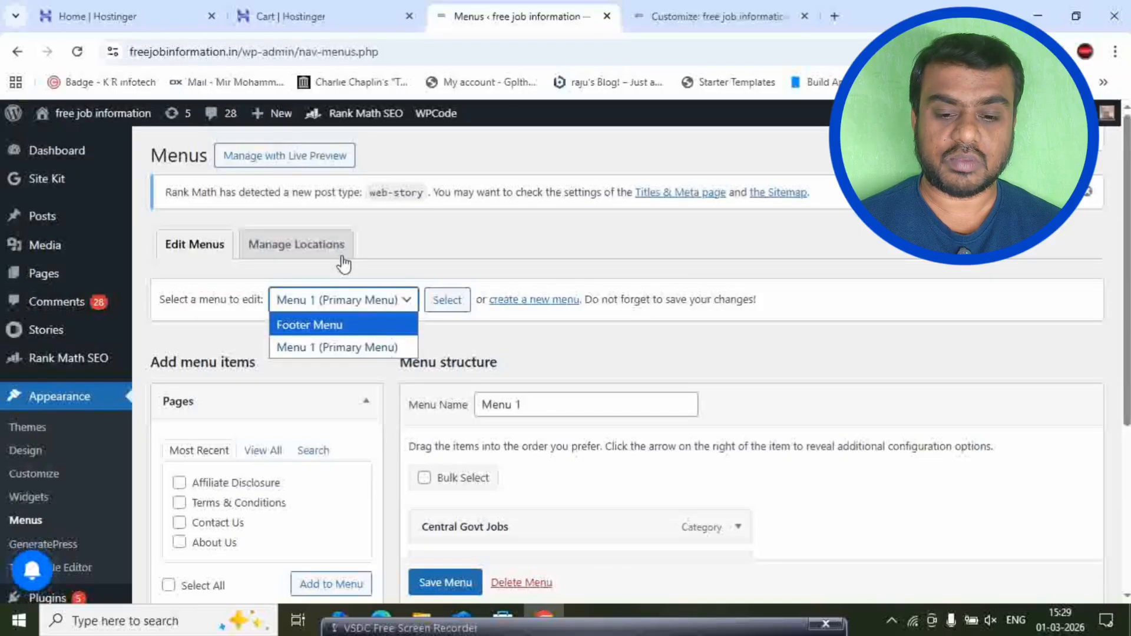
{"action": "left_click", "coordinate": [483, 334]}
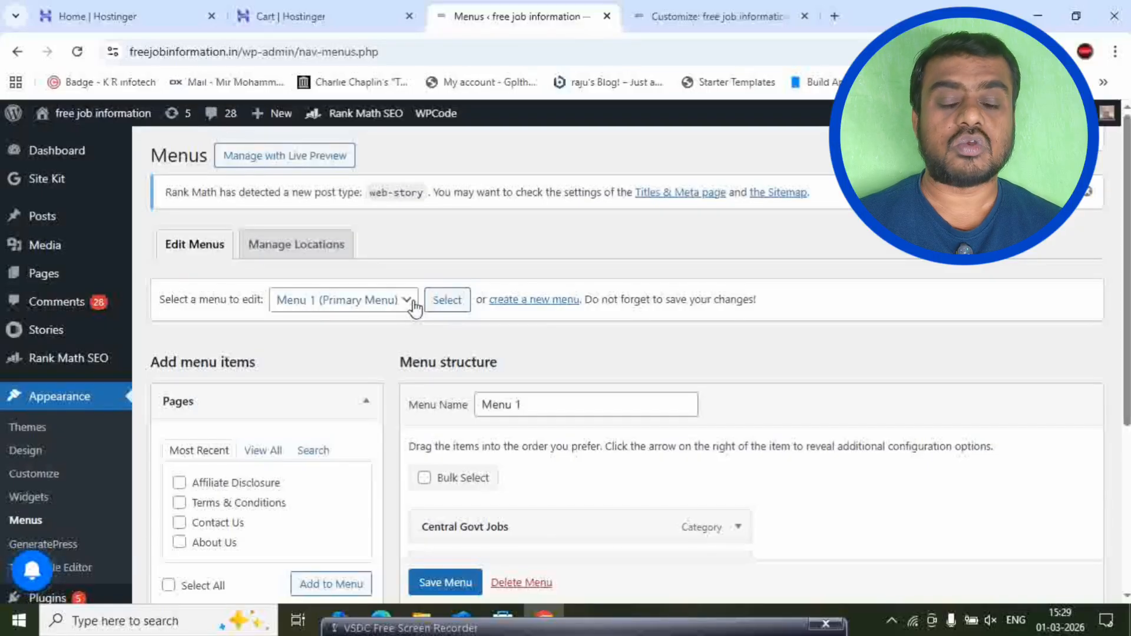
{"action": "scroll", "coordinate": [409, 316], "scroll_direction": "down", "scroll_amount": 3}
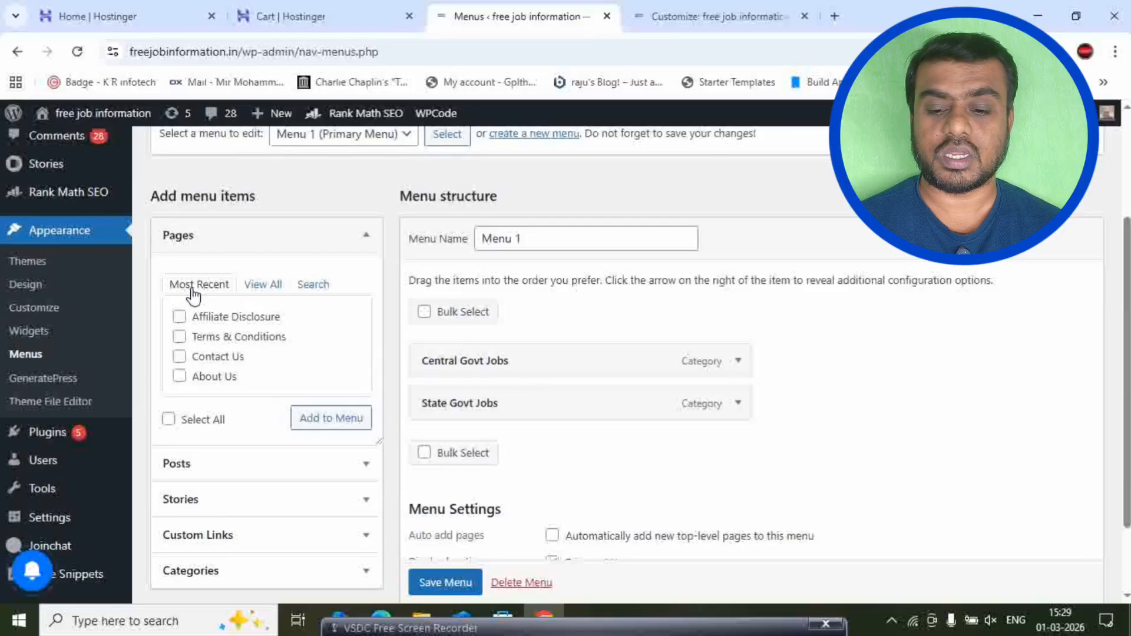
{"action": "scroll", "coordinate": [278, 318], "scroll_direction": "down", "scroll_amount": 2}
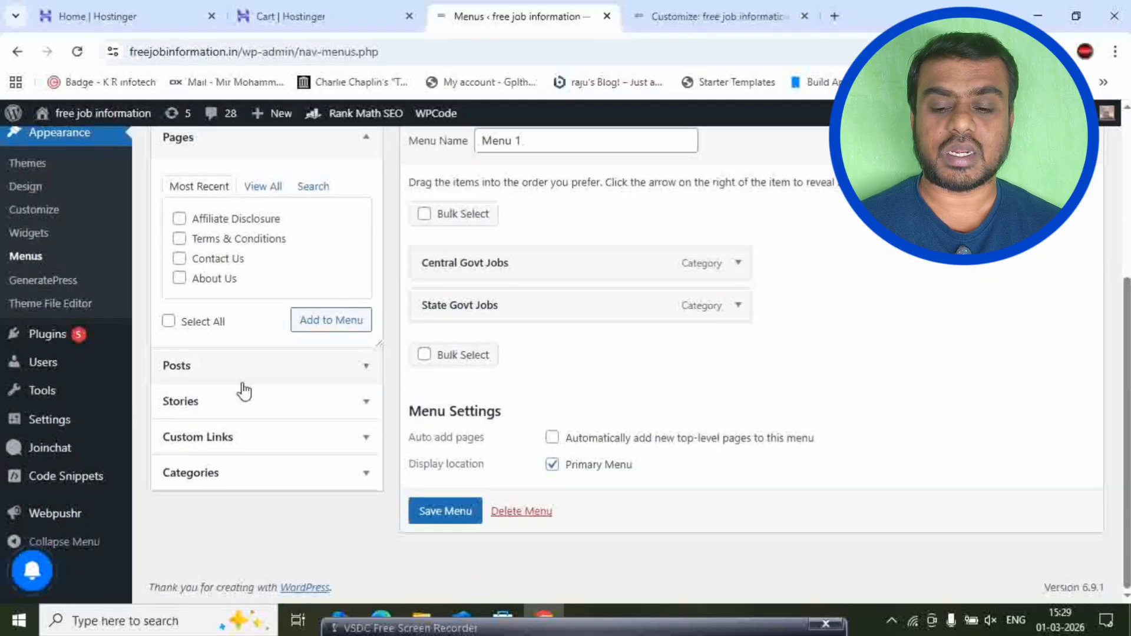
Show the categories available as menu items and save Menu 1
{"action": "left_click", "coordinate": [303, 486]}
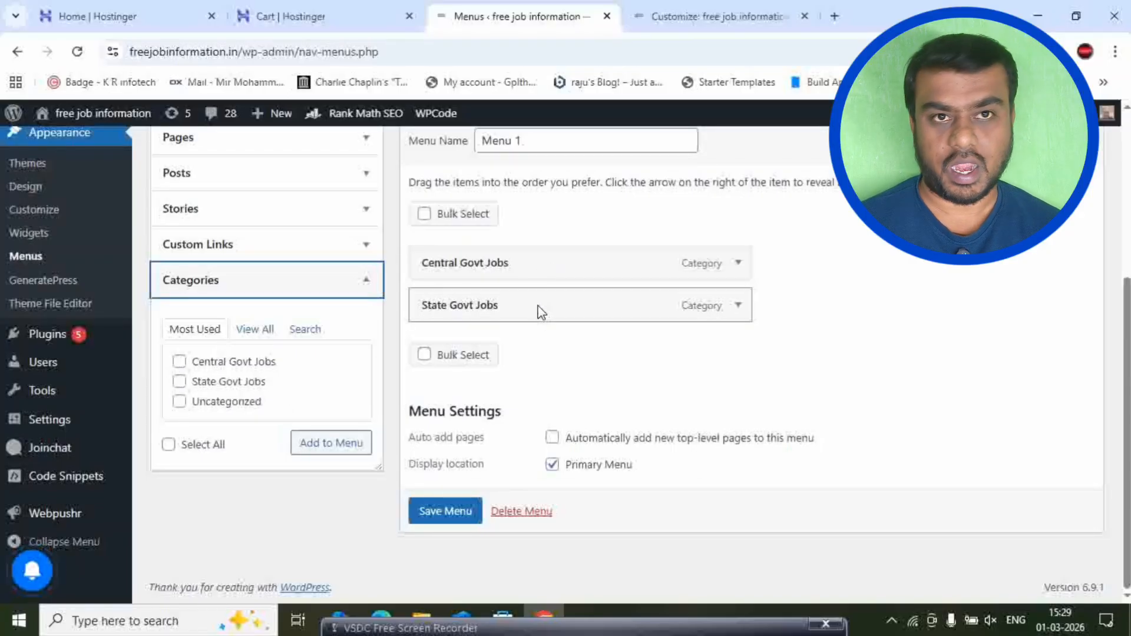
{"action": "left_click", "coordinate": [469, 516]}
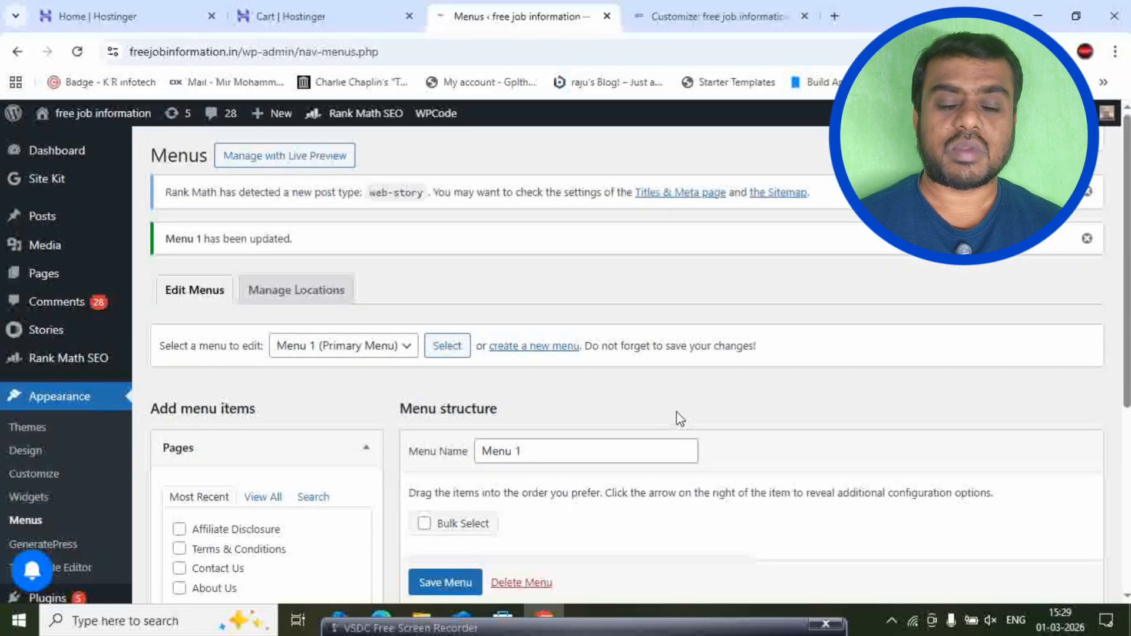
{"action": "scroll", "coordinate": [664, 298], "scroll_direction": "down", "scroll_amount": 5}
{"action": "scroll", "coordinate": [664, 298], "scroll_direction": "up", "scroll_amount": 5}
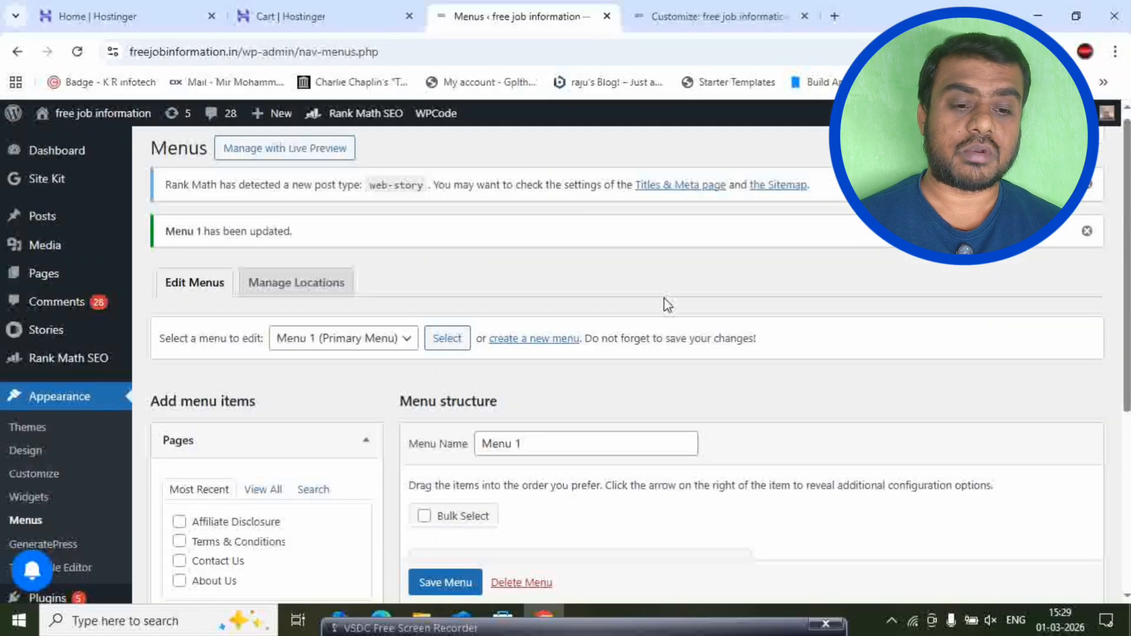
In the site customizer, open the menu location settings and choose Menu 1 as the Primary Menu
{"action": "left_click", "coordinate": [704, 16]}
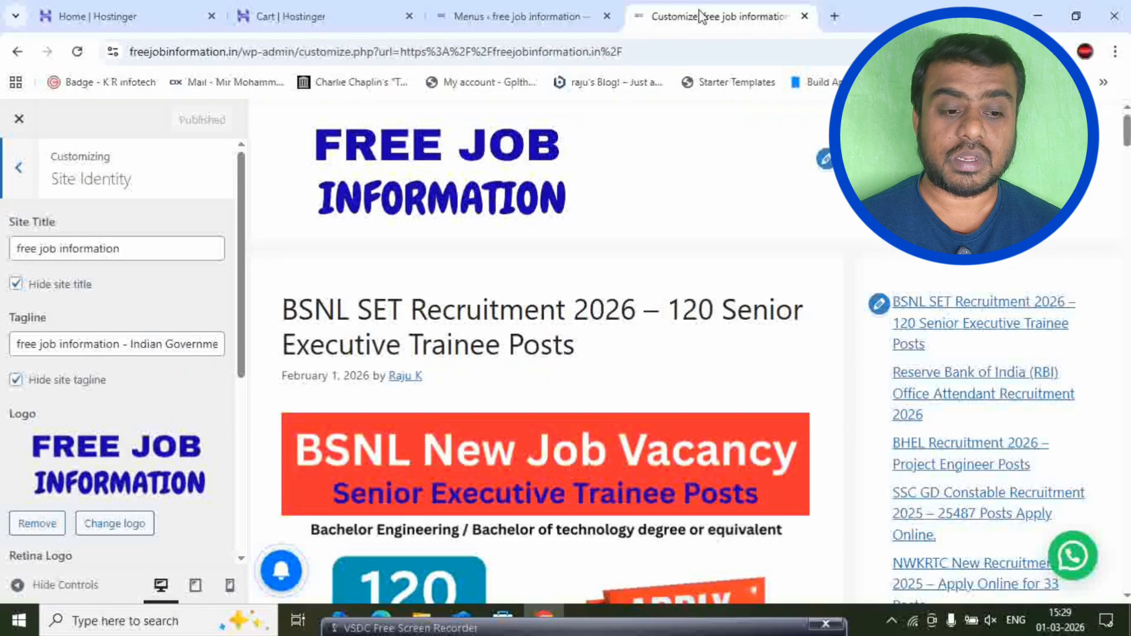
{"action": "left_click", "coordinate": [825, 157]}
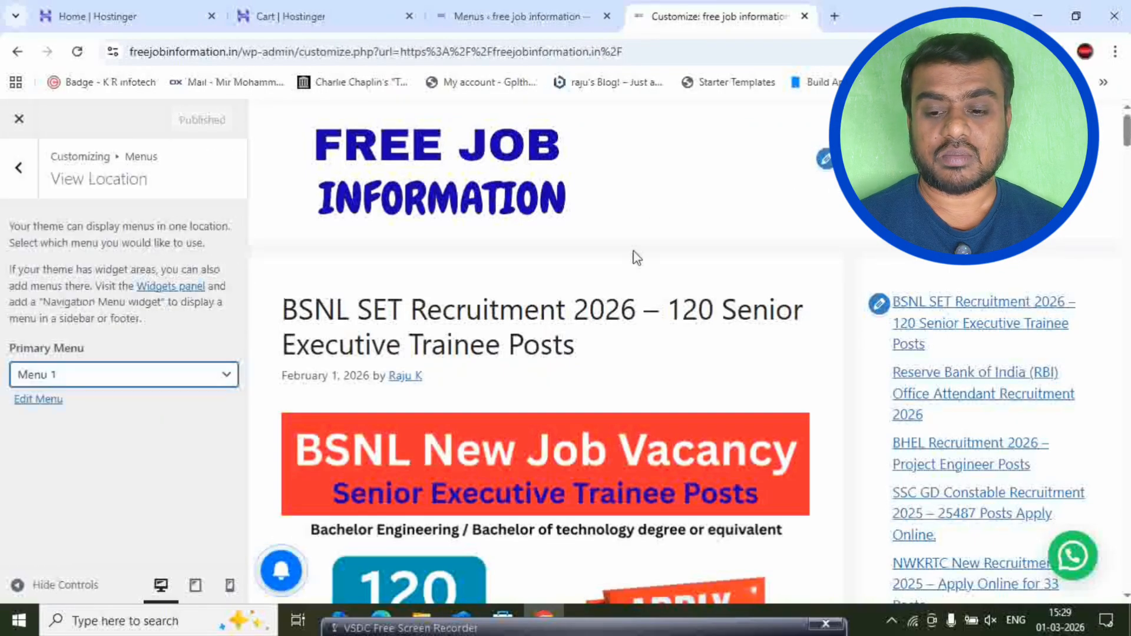
{"action": "left_click", "coordinate": [115, 386]}
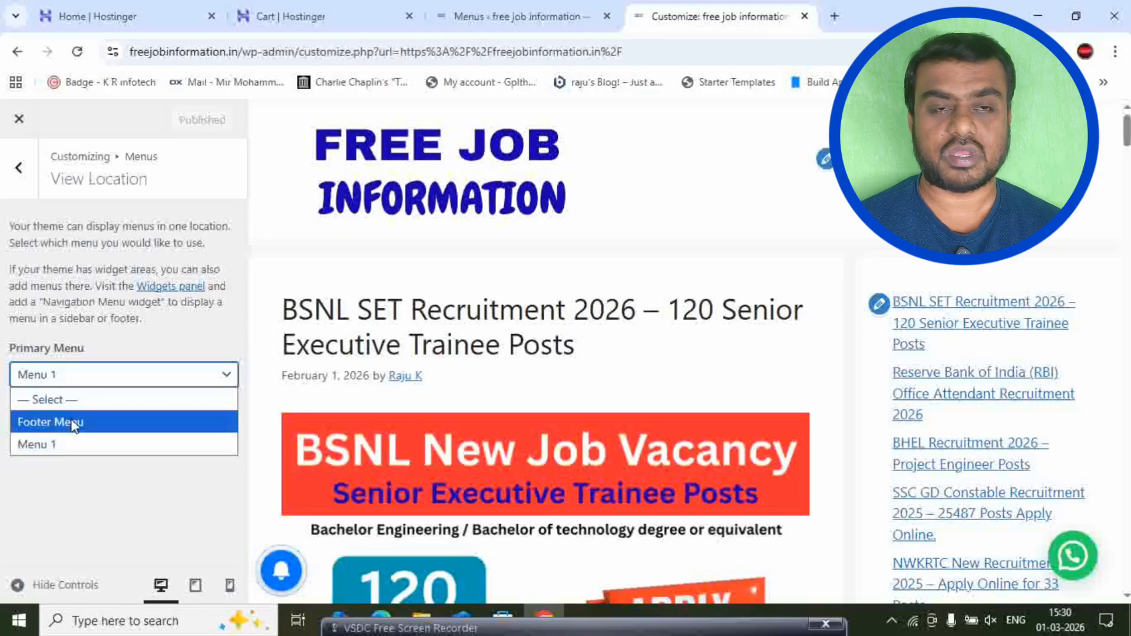
{"action": "left_click", "coordinate": [61, 452]}
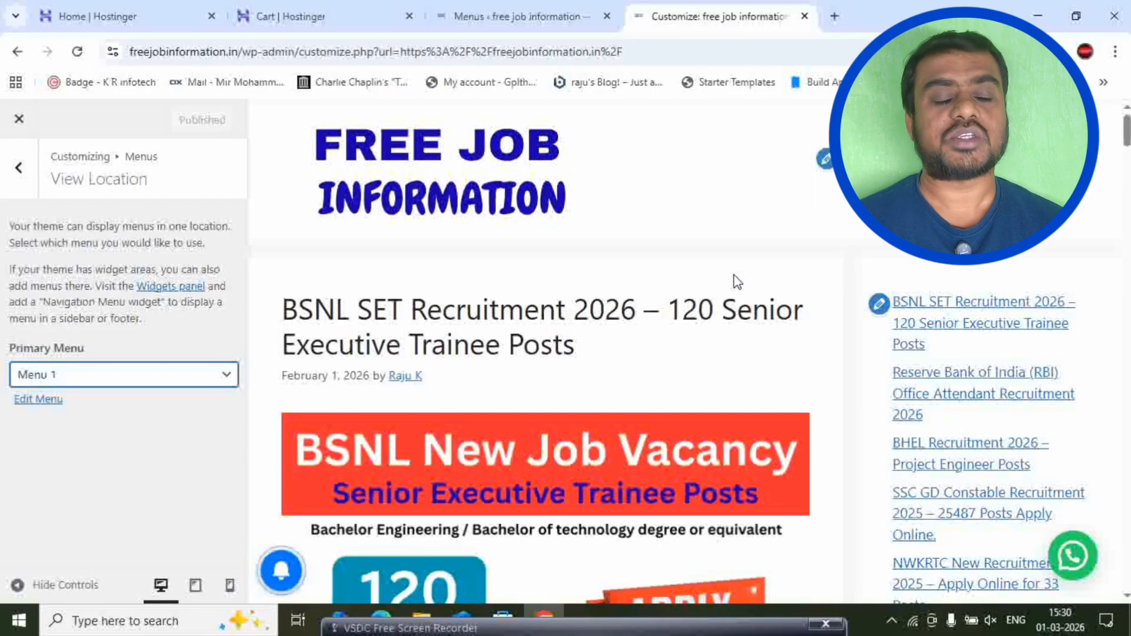
Return to the dashboard and examine the site's list of pages, from About Us to Terms & Conditions
{"action": "left_click", "coordinate": [536, 21]}
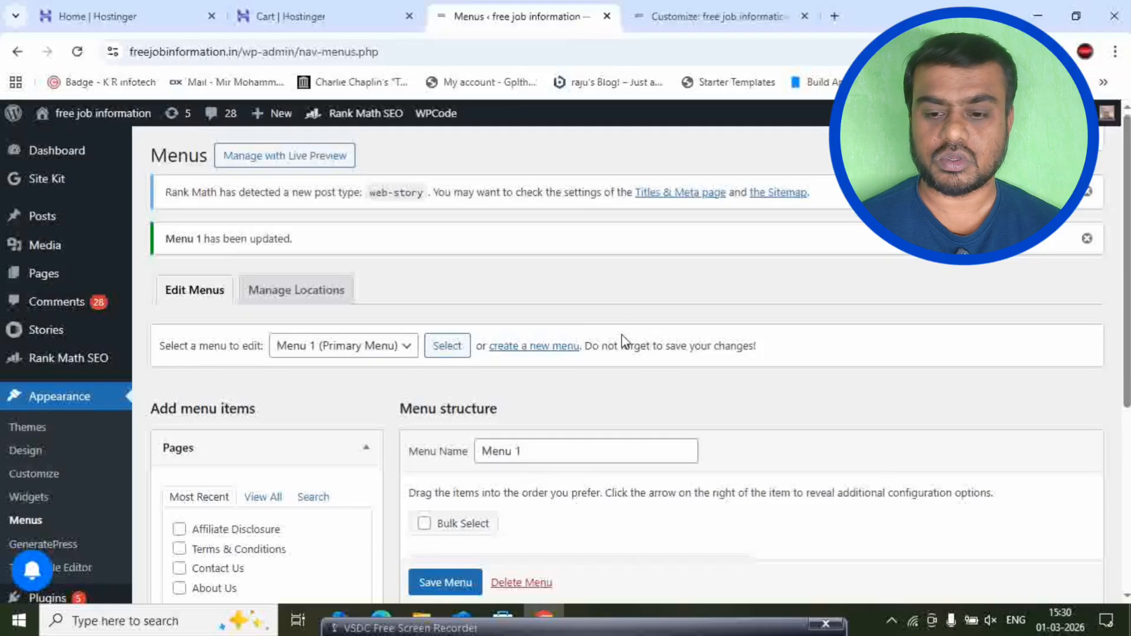
{"action": "mouse_move", "coordinate": [57, 281]}
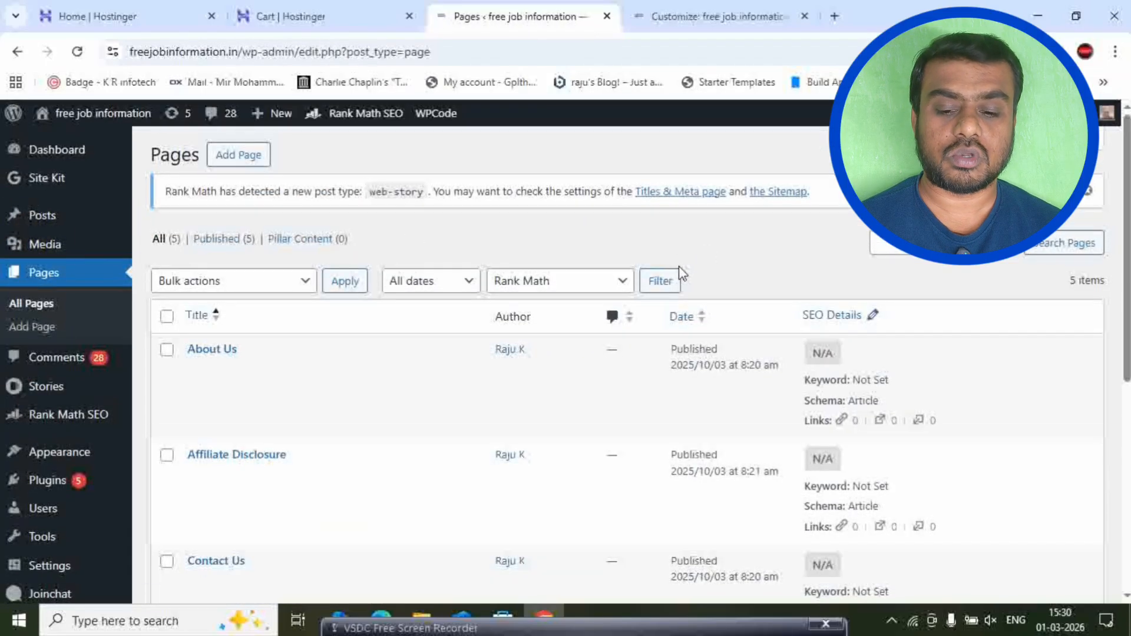
{"action": "scroll", "coordinate": [470, 350], "scroll_direction": "down", "scroll_amount": 5}
{"action": "scroll", "coordinate": [518, 366], "scroll_direction": "up", "scroll_amount": 7}
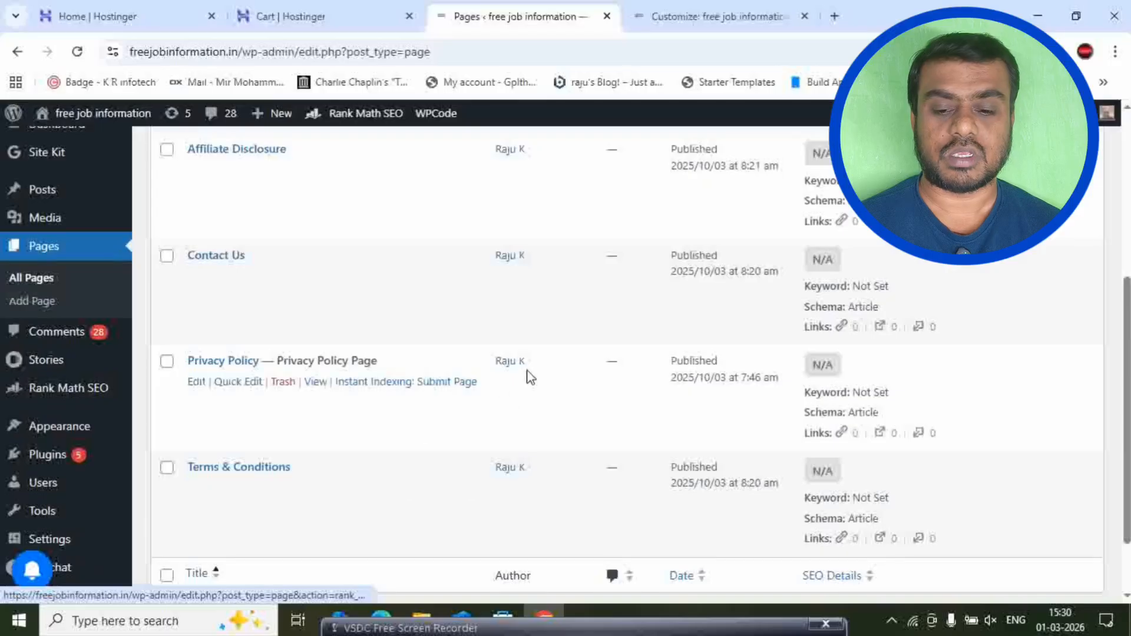
{"action": "scroll", "coordinate": [548, 354], "scroll_direction": "down", "scroll_amount": 4}
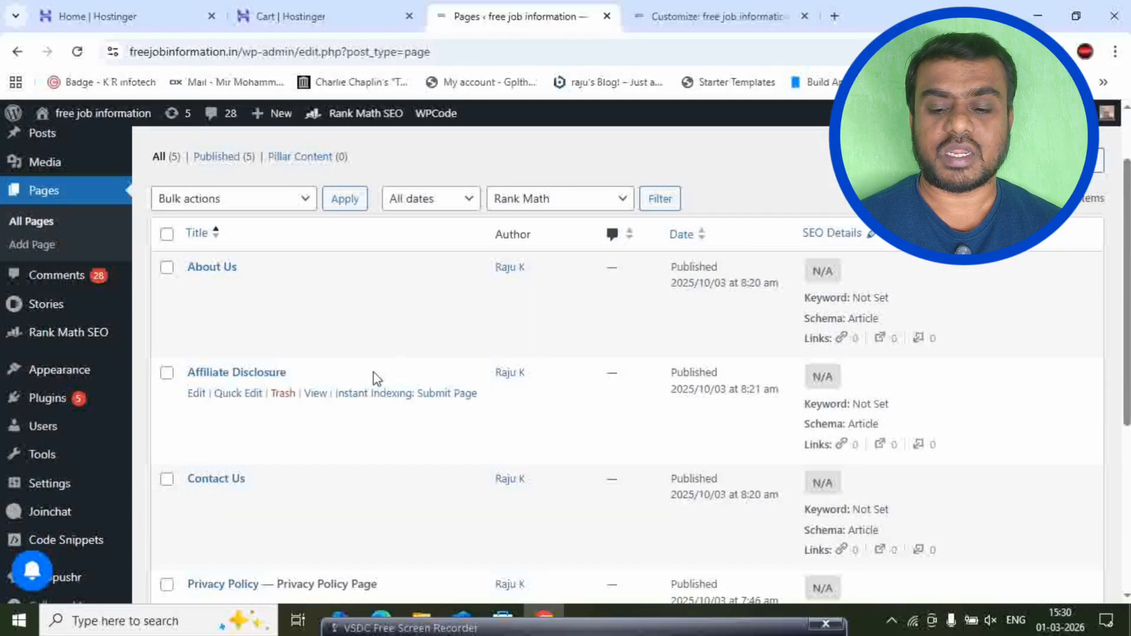
{"action": "scroll", "coordinate": [409, 411], "scroll_direction": "down", "scroll_amount": 2}
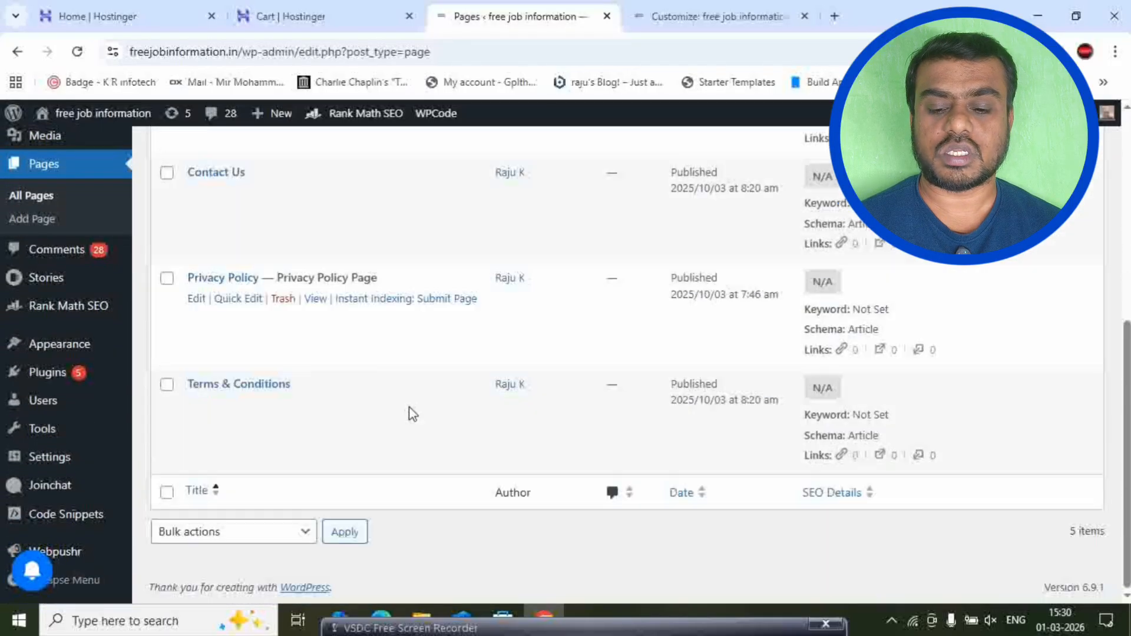
{"action": "scroll", "coordinate": [518, 440], "scroll_direction": "up", "scroll_amount": 6}
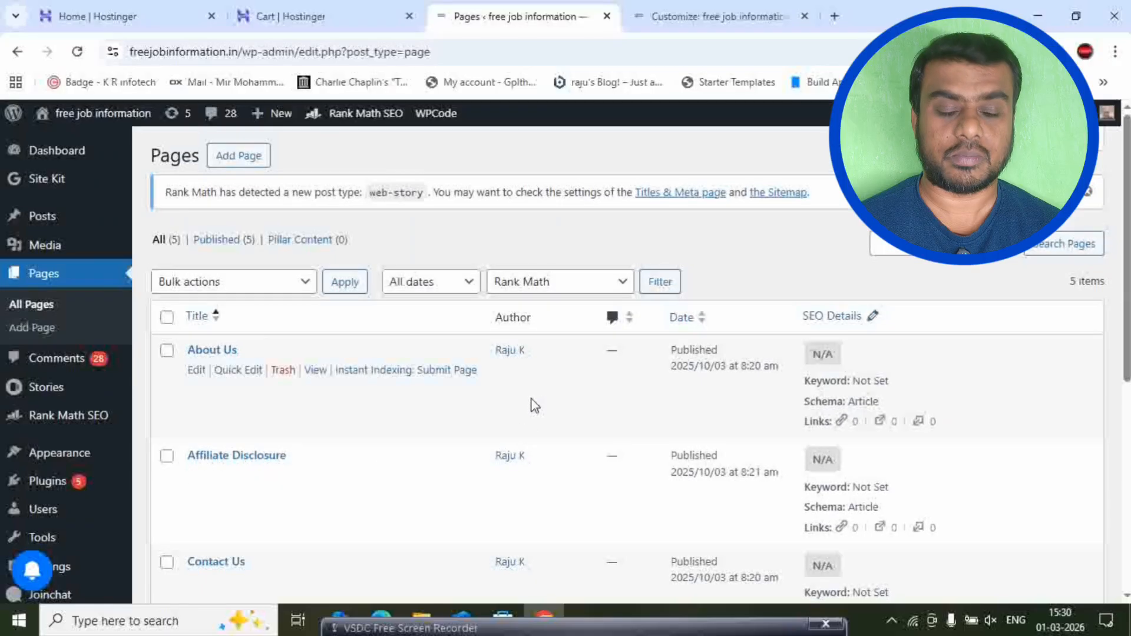
{"action": "scroll", "coordinate": [589, 388], "scroll_direction": "down", "scroll_amount": 5}
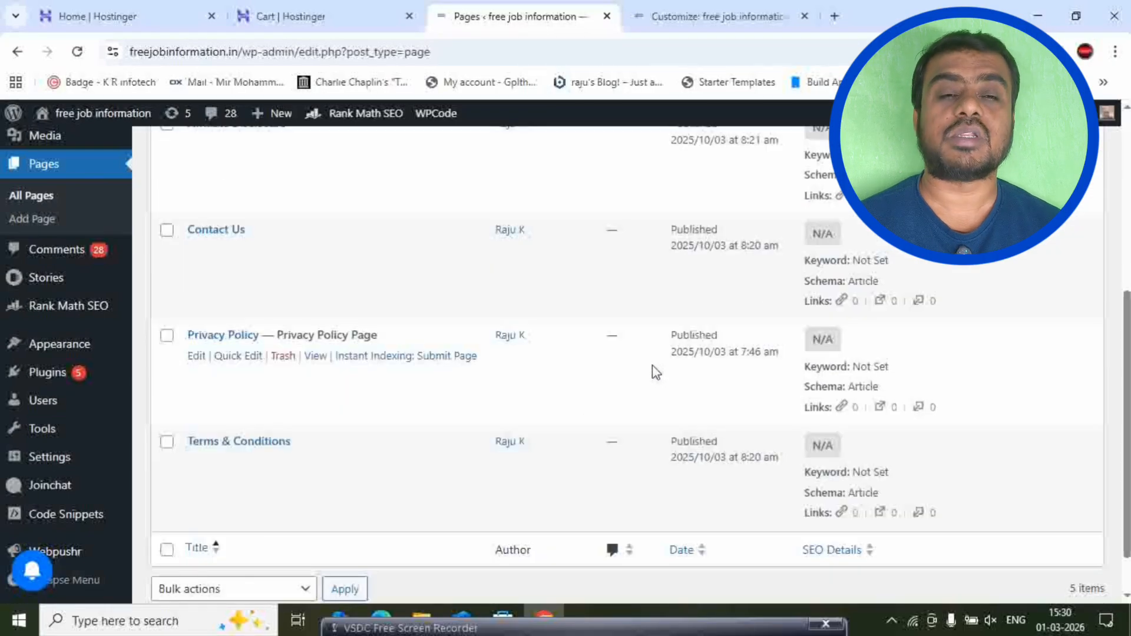
{"action": "scroll", "coordinate": [496, 363], "scroll_direction": "up", "scroll_amount": 2}
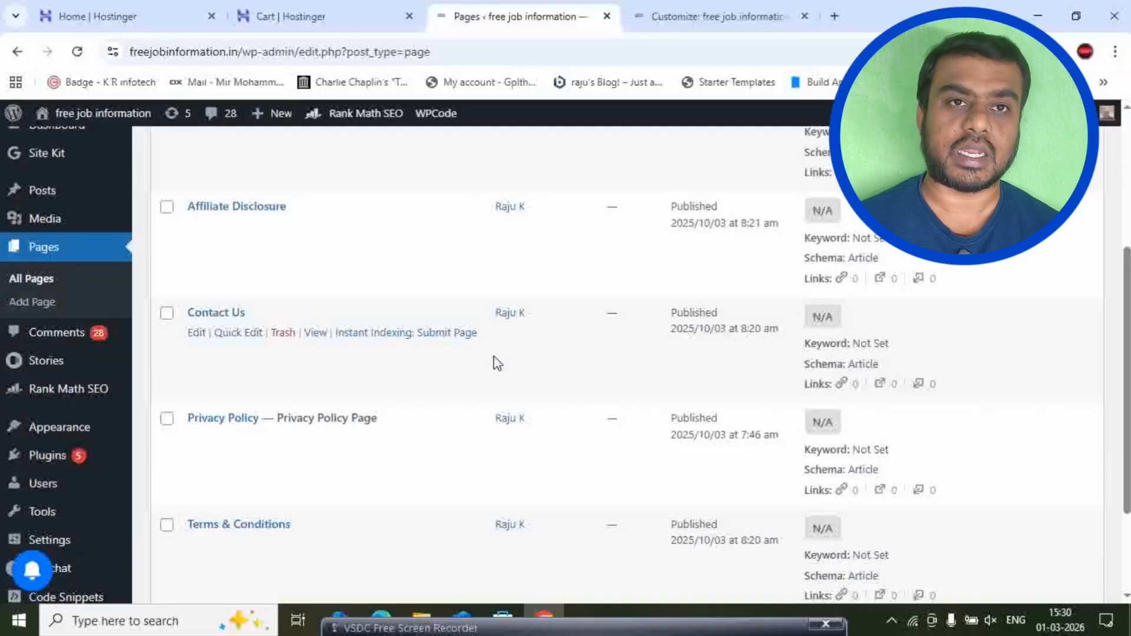
{"action": "scroll", "coordinate": [471, 347], "scroll_direction": "up", "scroll_amount": 5}
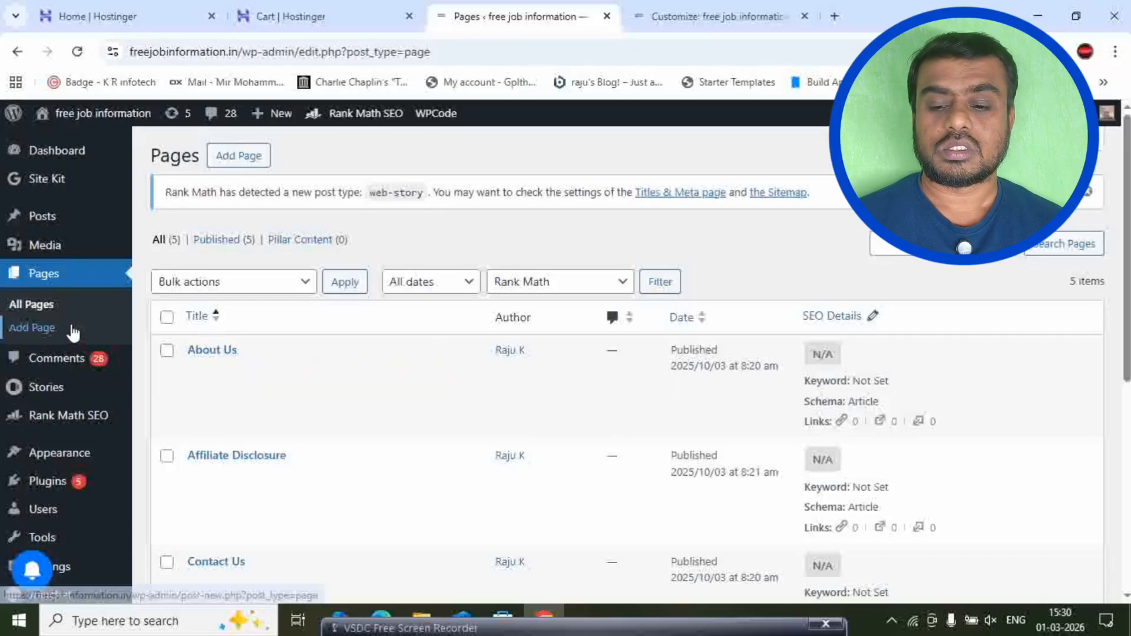
Reopen the menu editor from the pages list and load the Footer Menu for editing
{"action": "scroll", "coordinate": [75, 325], "scroll_direction": "down", "scroll_amount": 3}
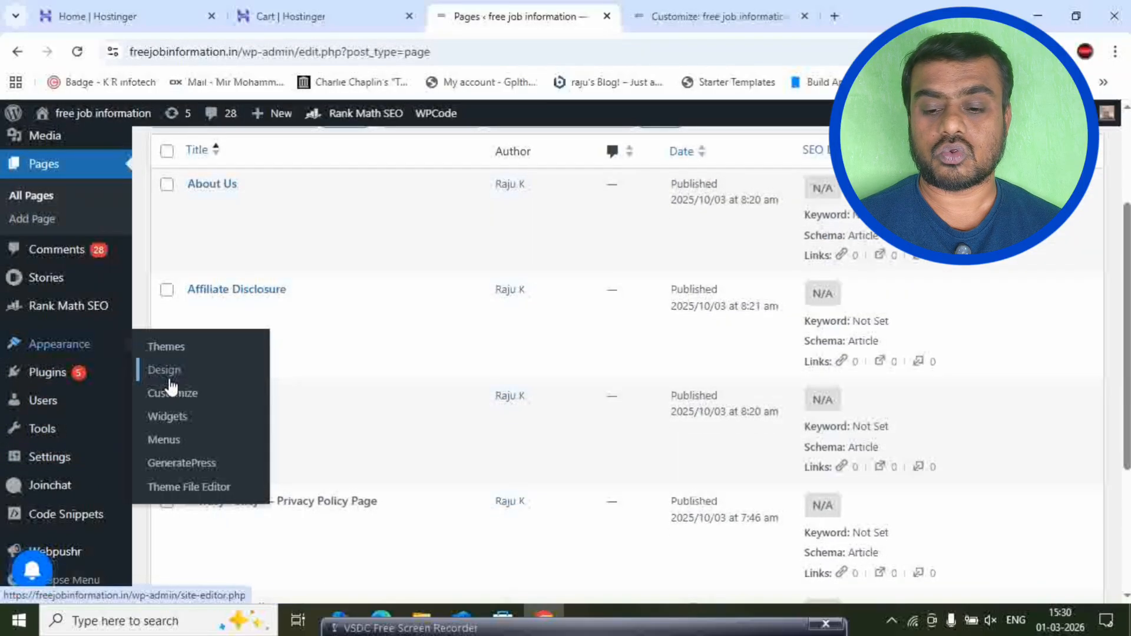
{"action": "left_click", "coordinate": [177, 440]}
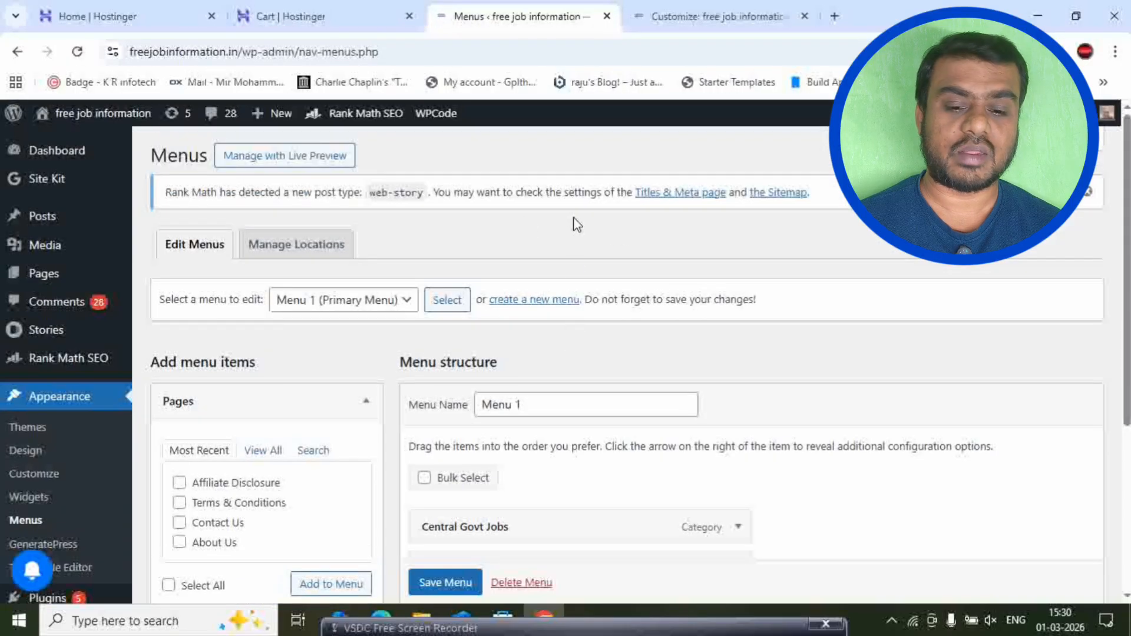
{"action": "left_click", "coordinate": [377, 300]}
{"action": "left_click", "coordinate": [344, 328]}
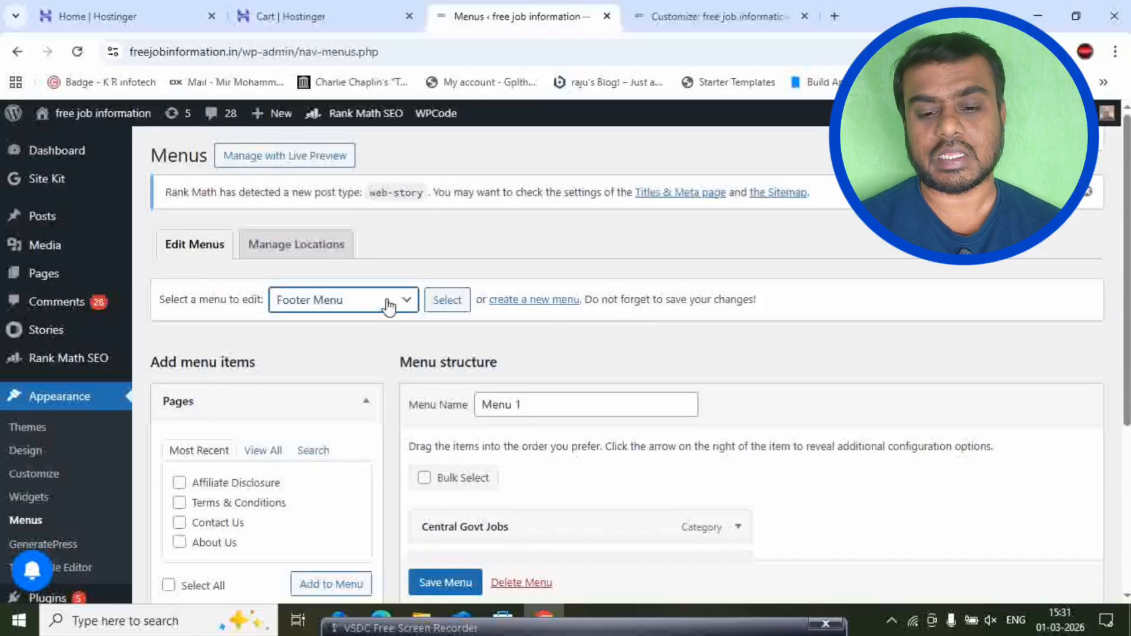
{"action": "left_click", "coordinate": [454, 310]}
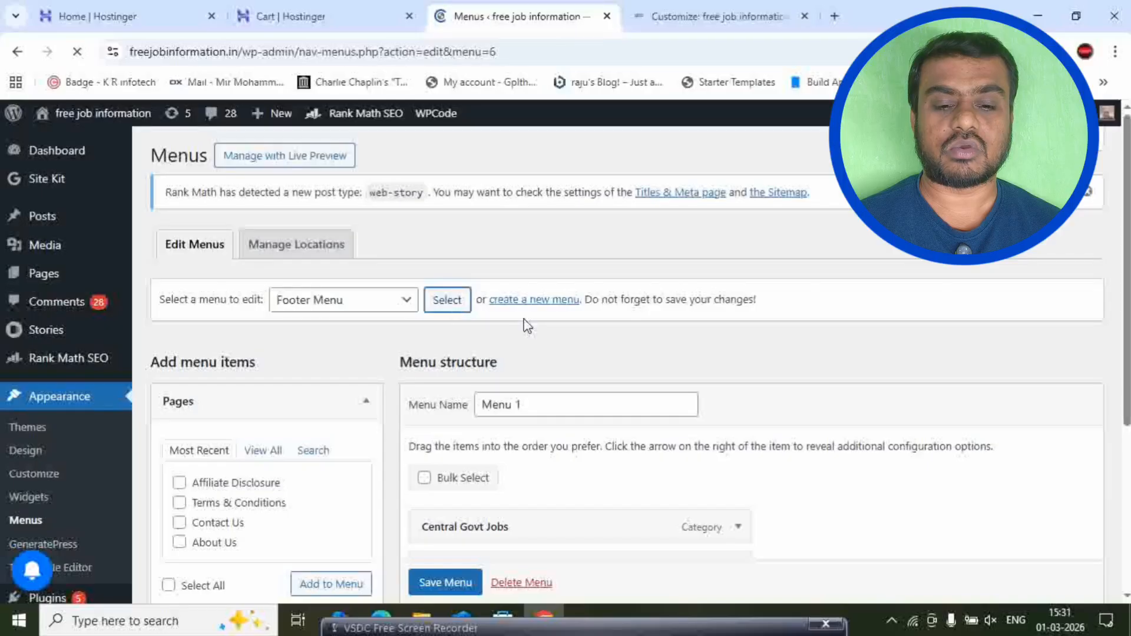
Review the Footer Menu's items from Home to Terms & Conditions and save the menu
{"action": "scroll", "coordinate": [593, 352], "scroll_direction": "down", "scroll_amount": 5}
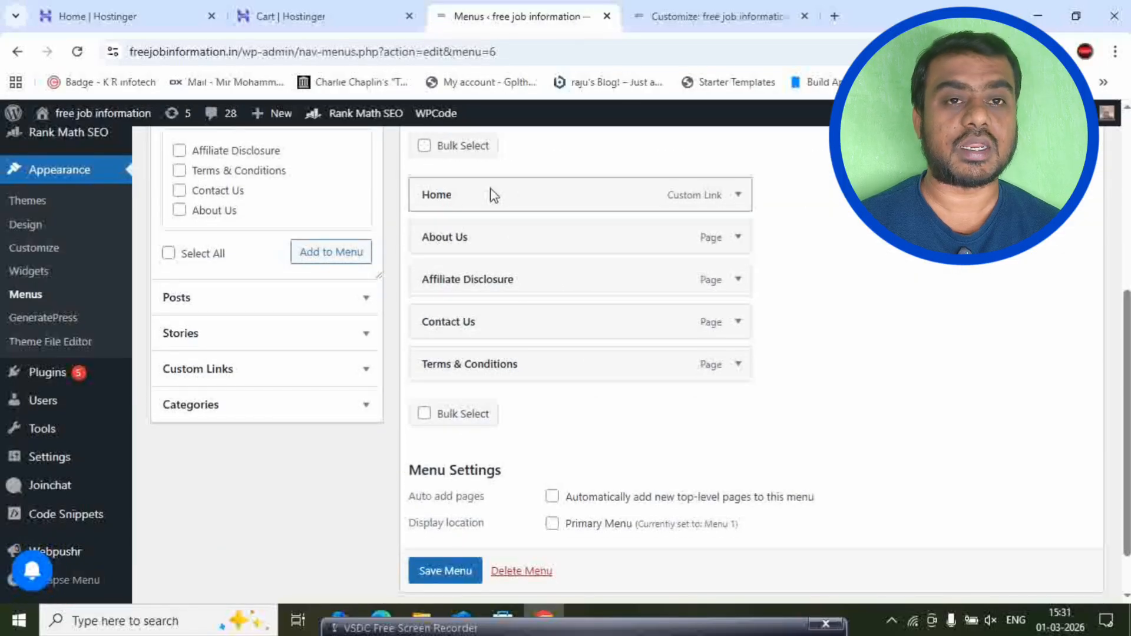
{"action": "scroll", "coordinate": [177, 374], "scroll_direction": "up", "scroll_amount": 3}
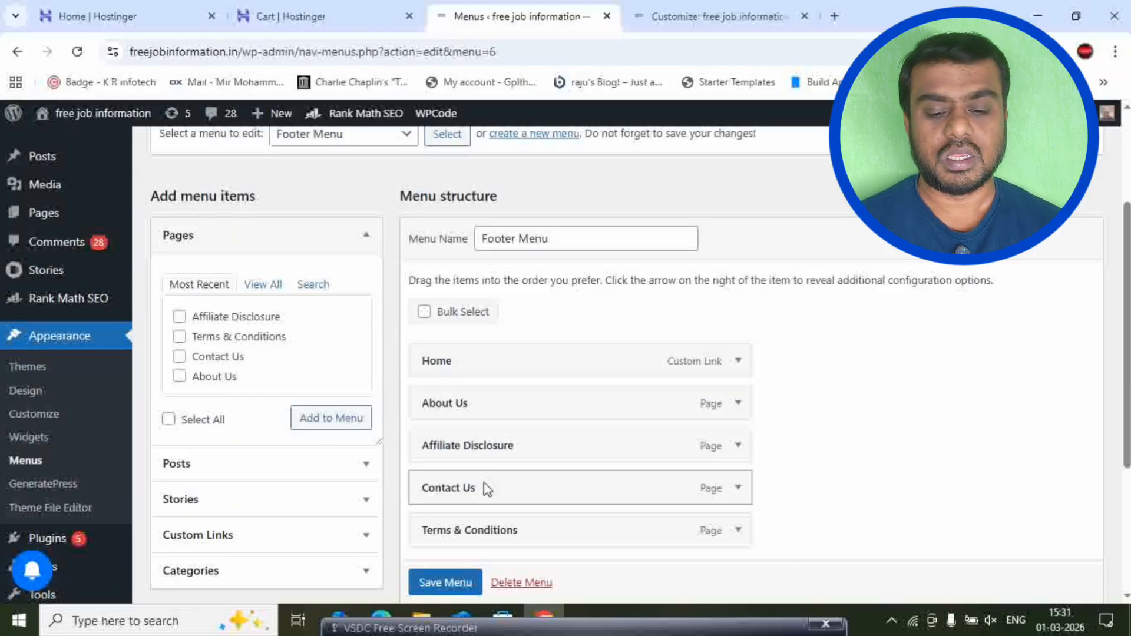
{"action": "left_click", "coordinate": [449, 584]}
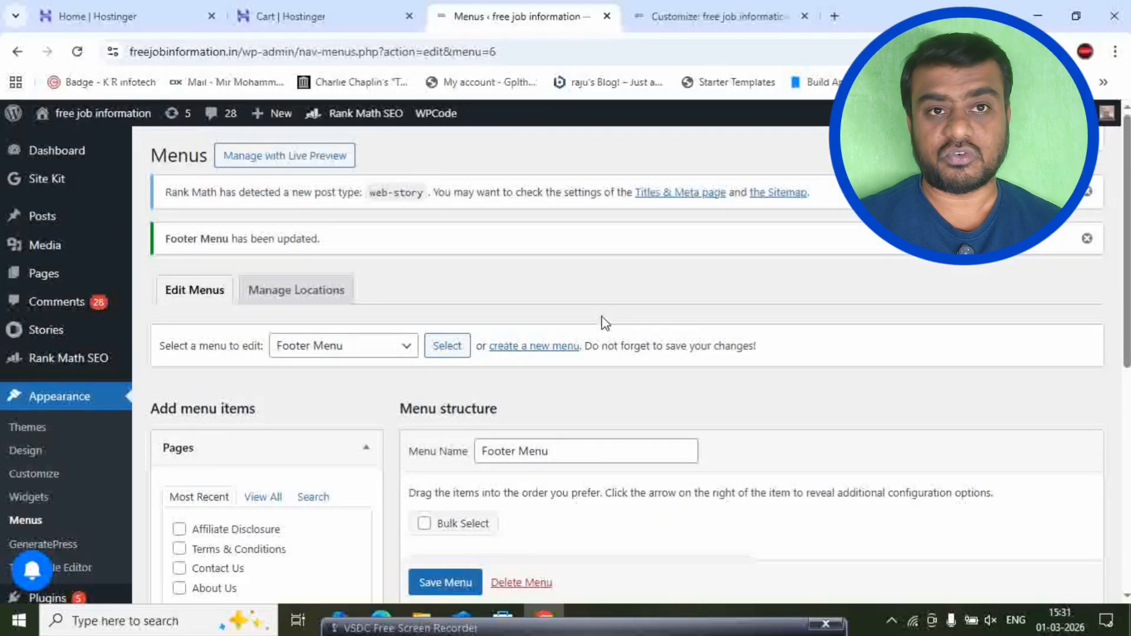
In the site customizer, show the footer in the site preview and open its linked Footer Menu settings
{"action": "left_click", "coordinate": [741, 4]}
{"action": "scroll", "coordinate": [746, 242], "scroll_direction": "down", "scroll_amount": 10}
{"action": "scroll", "coordinate": [747, 241], "scroll_direction": "down", "scroll_amount": 20}
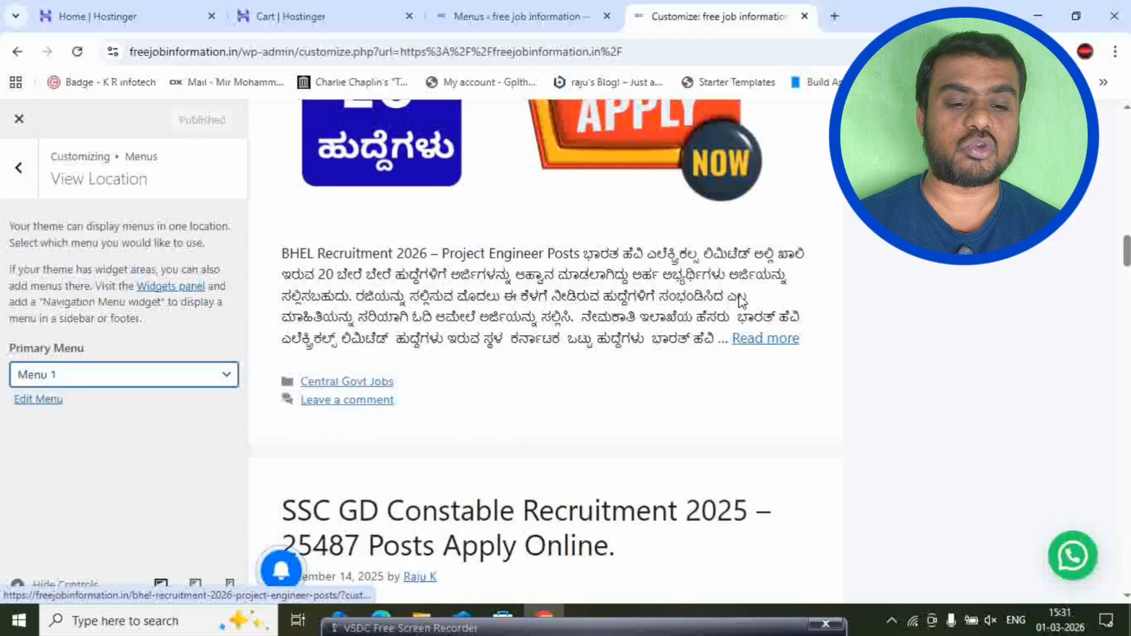
{"action": "scroll", "coordinate": [720, 373], "scroll_direction": "down", "scroll_amount": 20}
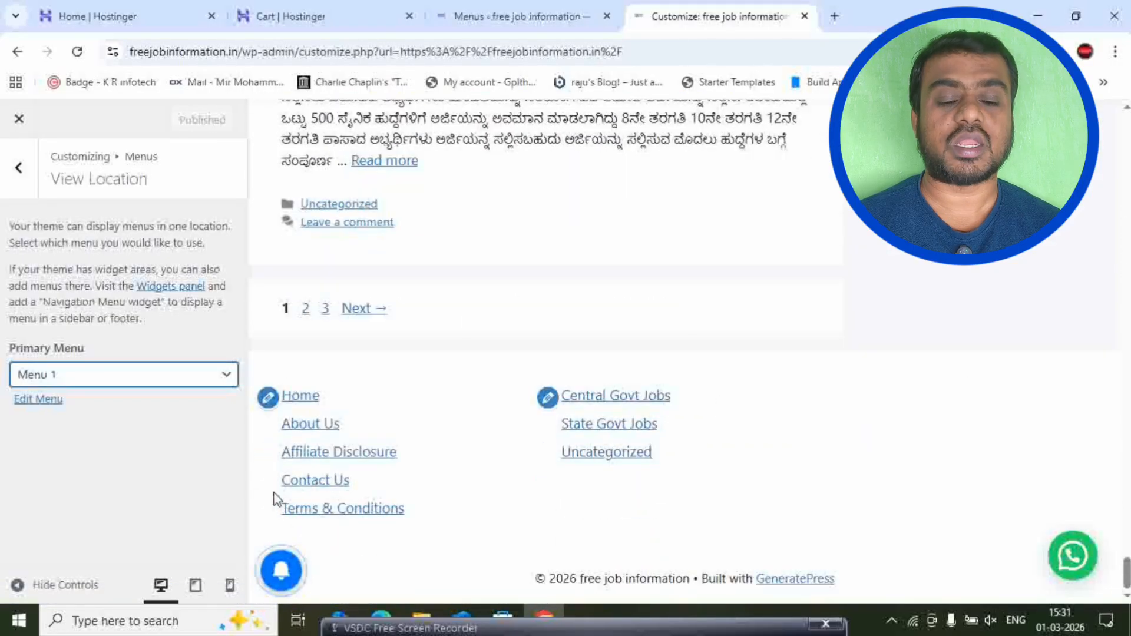
{"action": "left_click", "coordinate": [268, 398]}
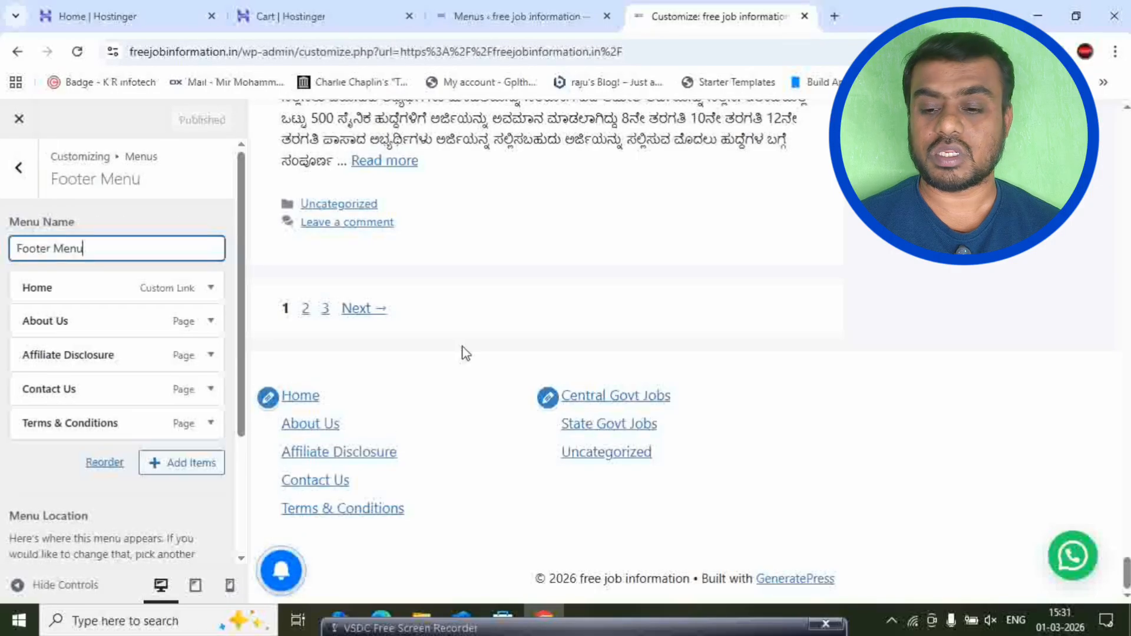
{"action": "scroll", "coordinate": [101, 361], "scroll_direction": "down", "scroll_amount": 2}
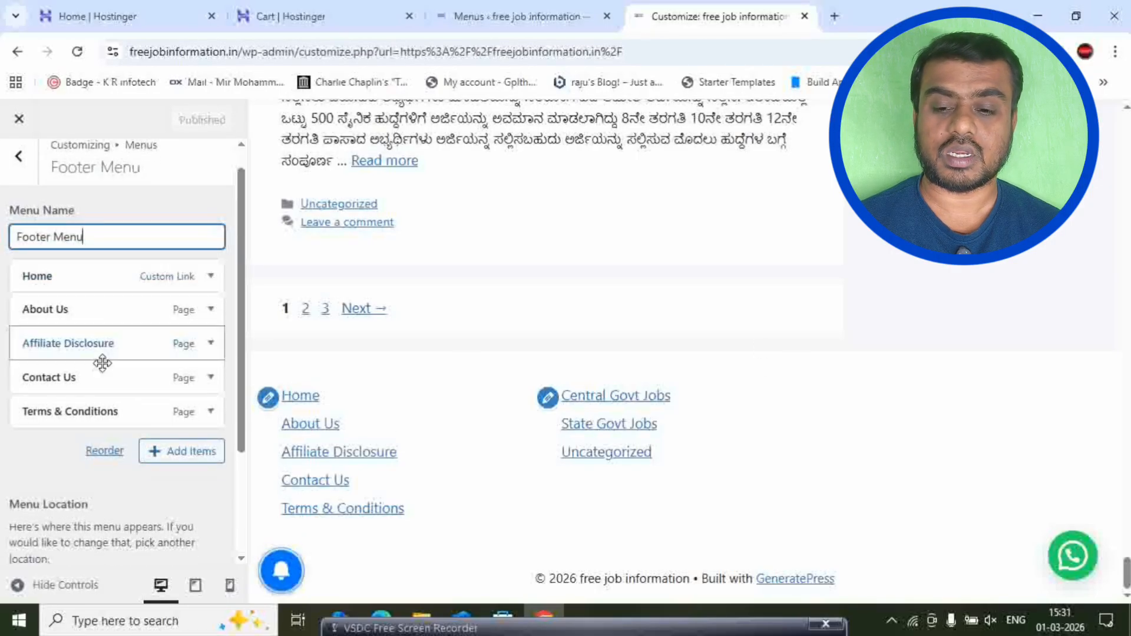
{"action": "scroll", "coordinate": [101, 356], "scroll_direction": "up", "scroll_amount": 2}
Compare the items of the Footer Menu and Menu 1 in the customizer with the links in the footer
{"action": "left_click", "coordinate": [18, 157]}
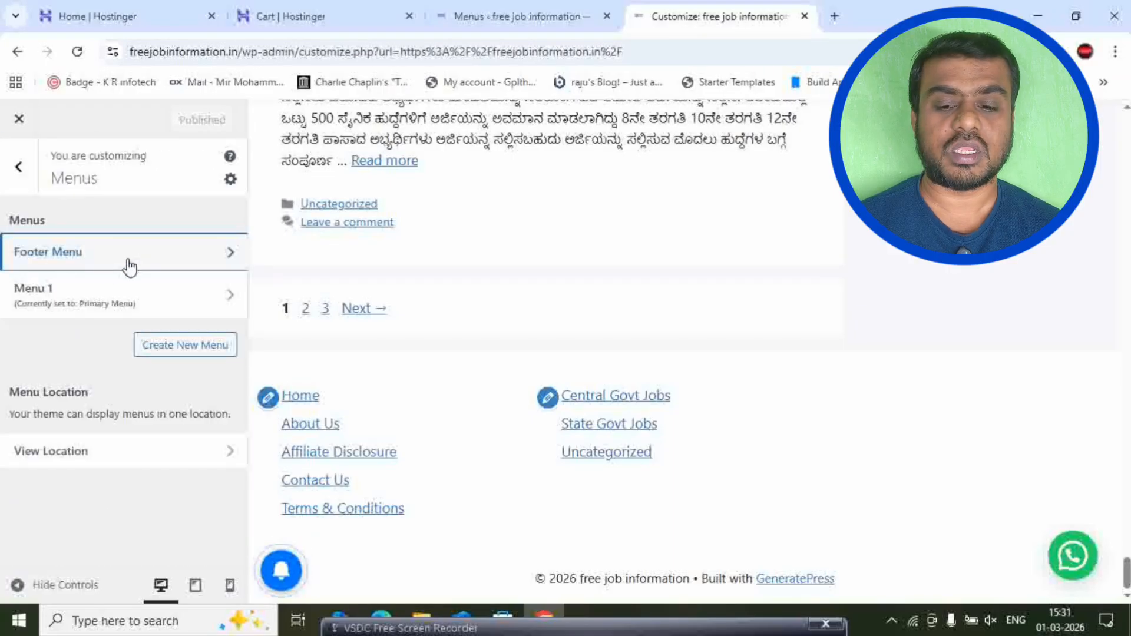
{"action": "left_click", "coordinate": [132, 265]}
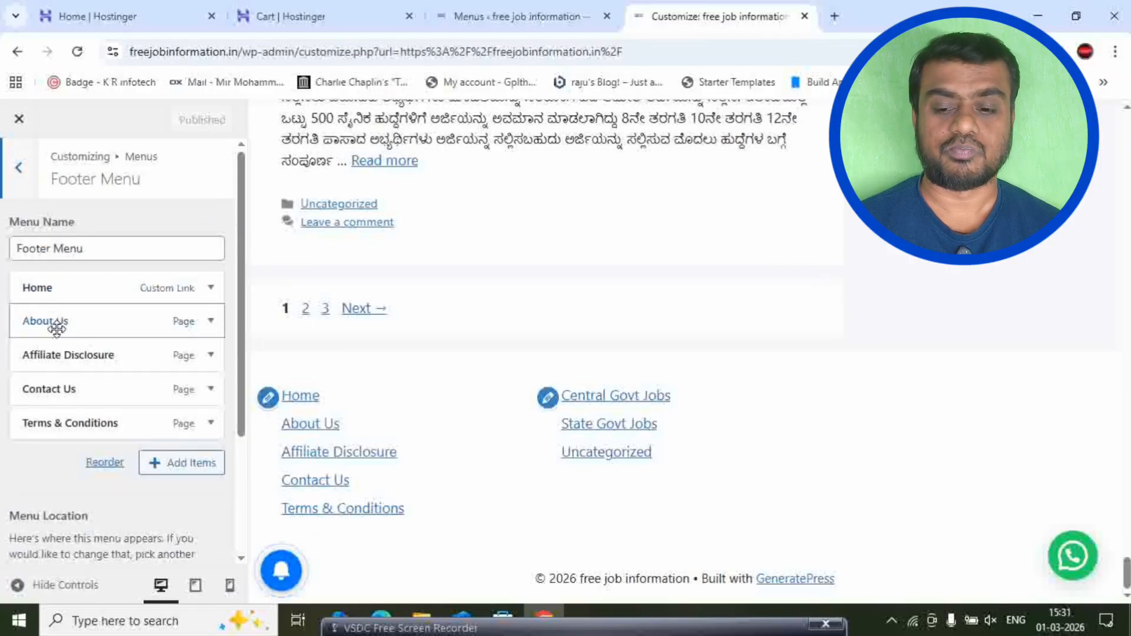
{"action": "left_click", "coordinate": [20, 171]}
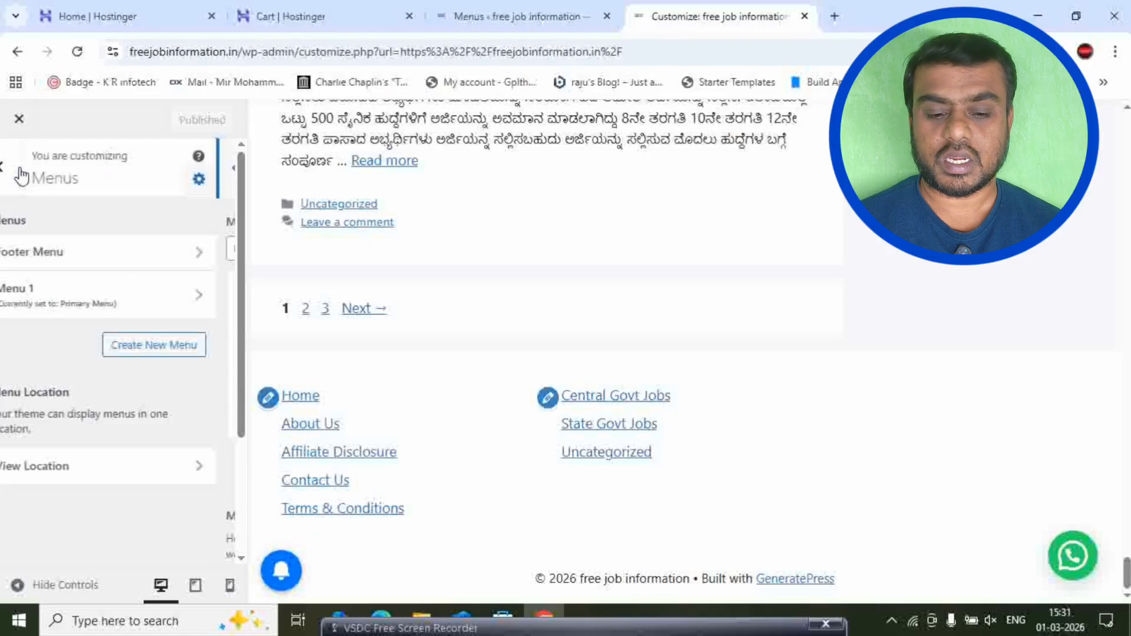
{"action": "left_click", "coordinate": [203, 305]}
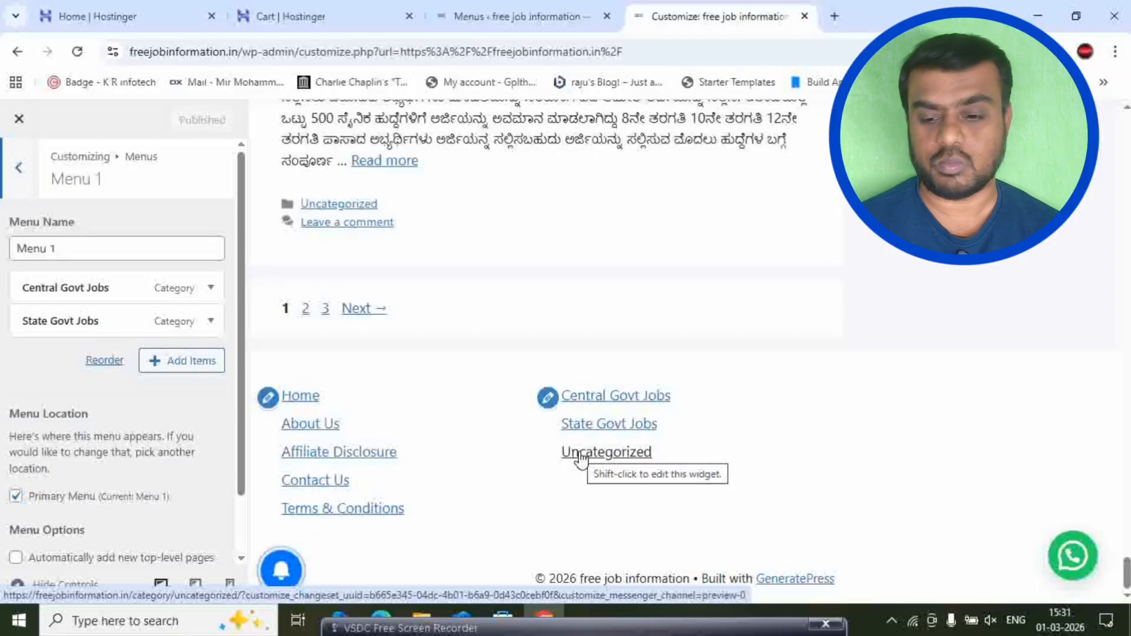
{"action": "left_click", "coordinate": [25, 170]}
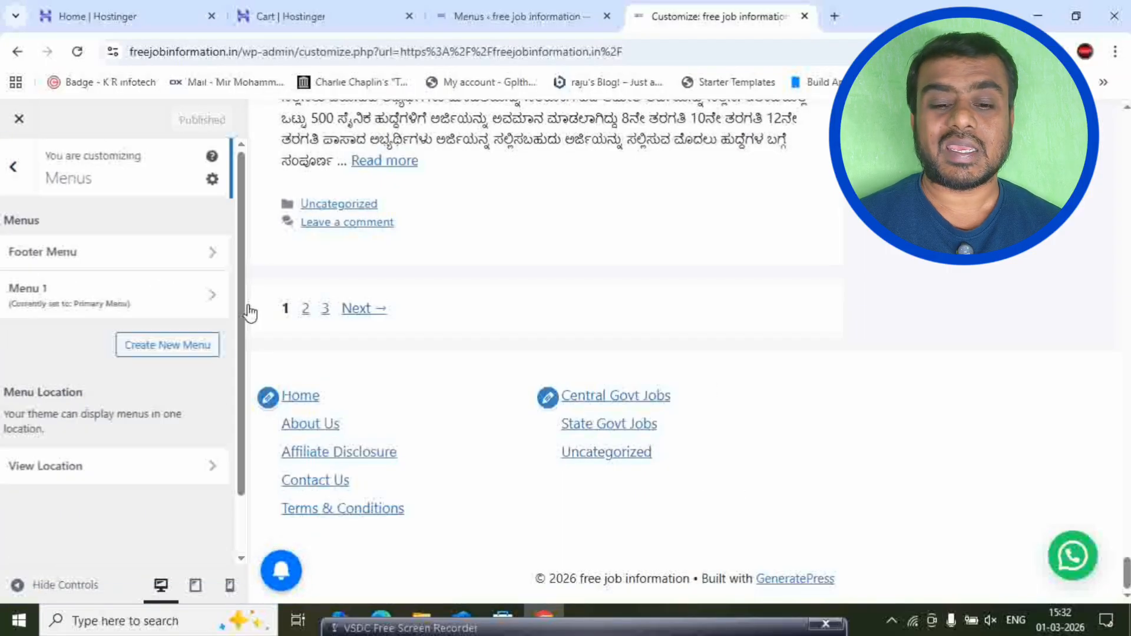
Return to the customizer's main settings and look through the homepage preview from the footer up to the header
{"action": "left_click", "coordinate": [19, 173]}
{"action": "scroll", "coordinate": [680, 347], "scroll_direction": "up", "scroll_amount": 10}
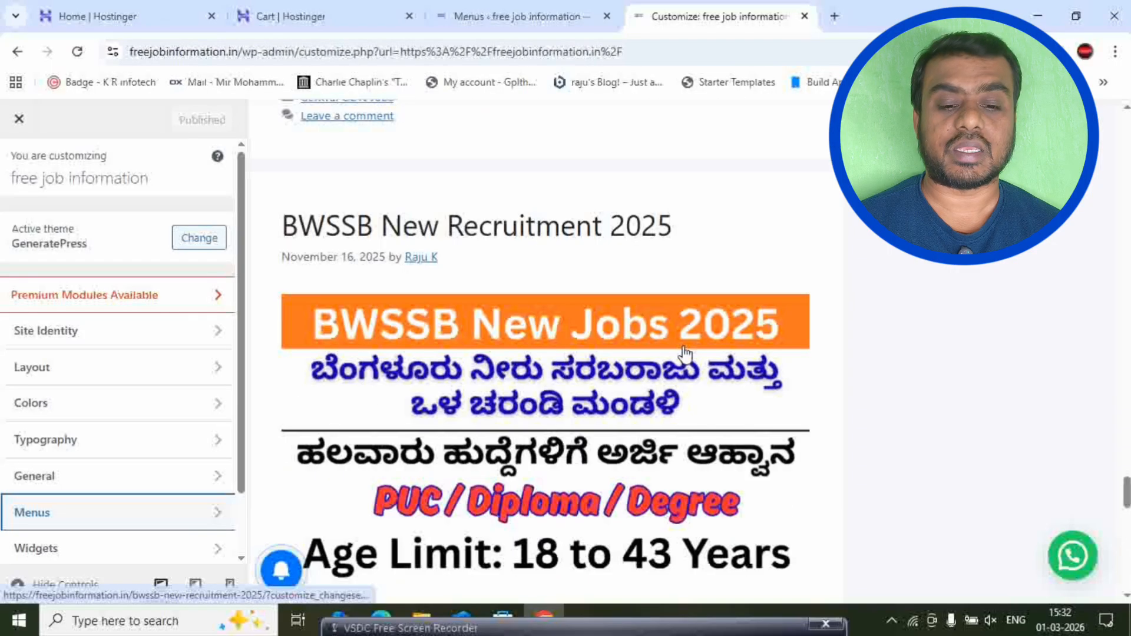
{"action": "scroll", "coordinate": [696, 313], "scroll_direction": "up", "scroll_amount": 15}
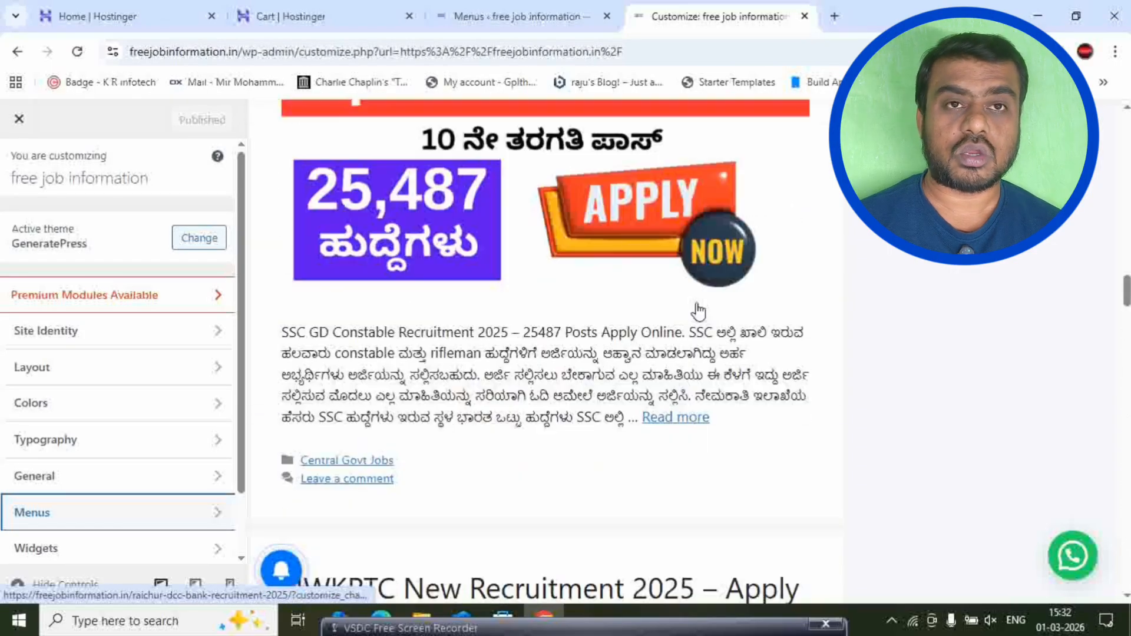
{"action": "scroll", "coordinate": [697, 312], "scroll_direction": "up", "scroll_amount": 10}
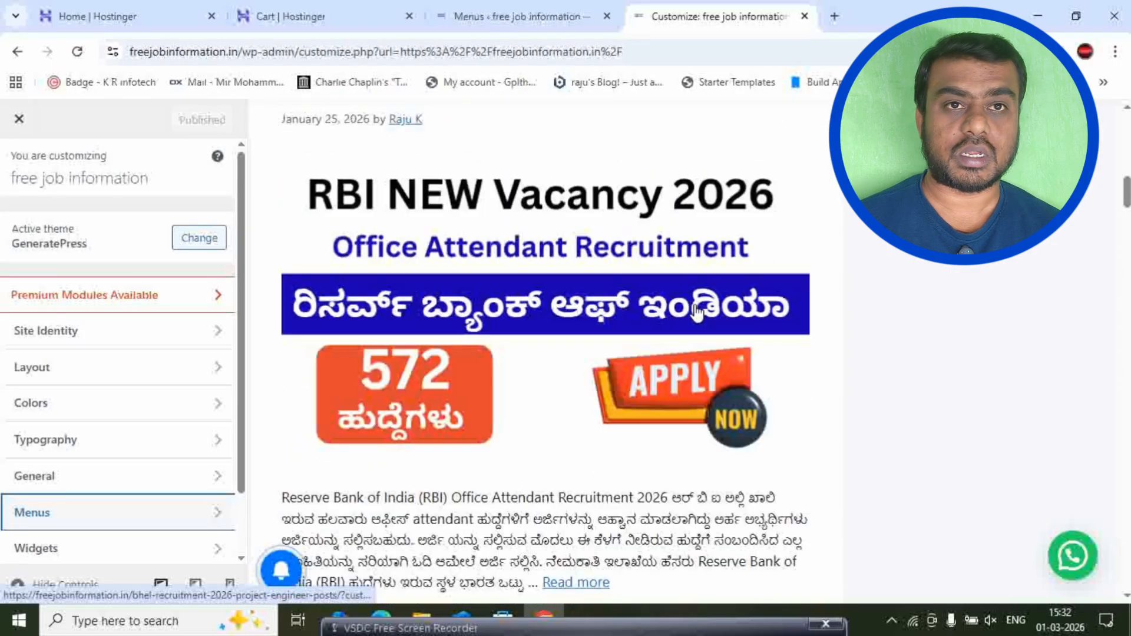
{"action": "scroll", "coordinate": [696, 312], "scroll_direction": "up", "scroll_amount": 10}
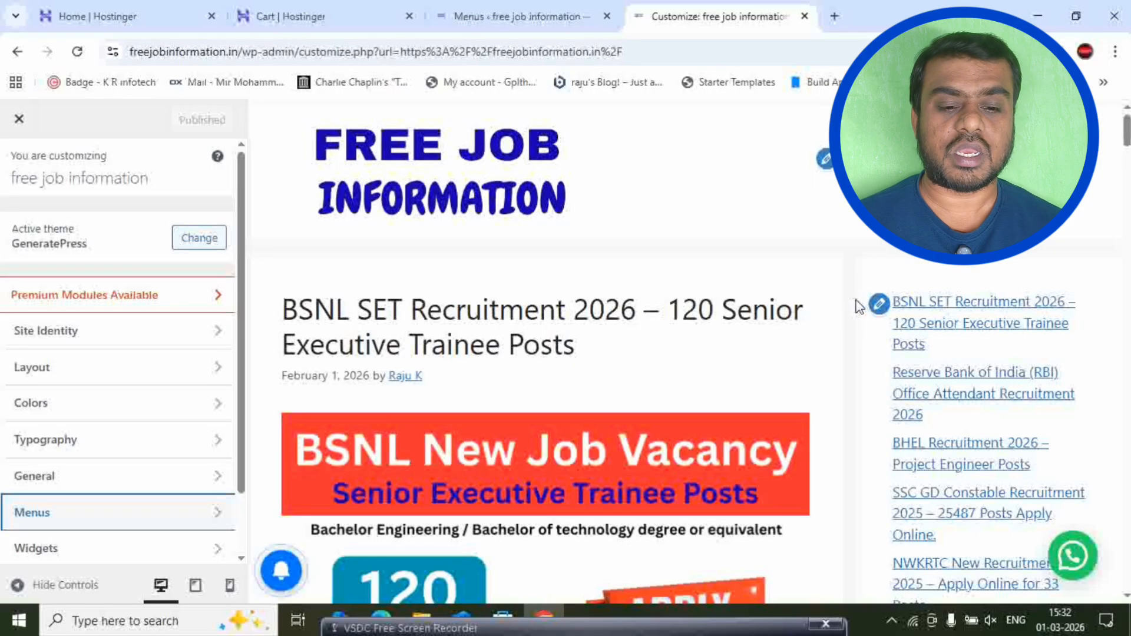
Switch back to the dashboard and examine the list of installed plugins
{"action": "left_click", "coordinate": [499, 10]}
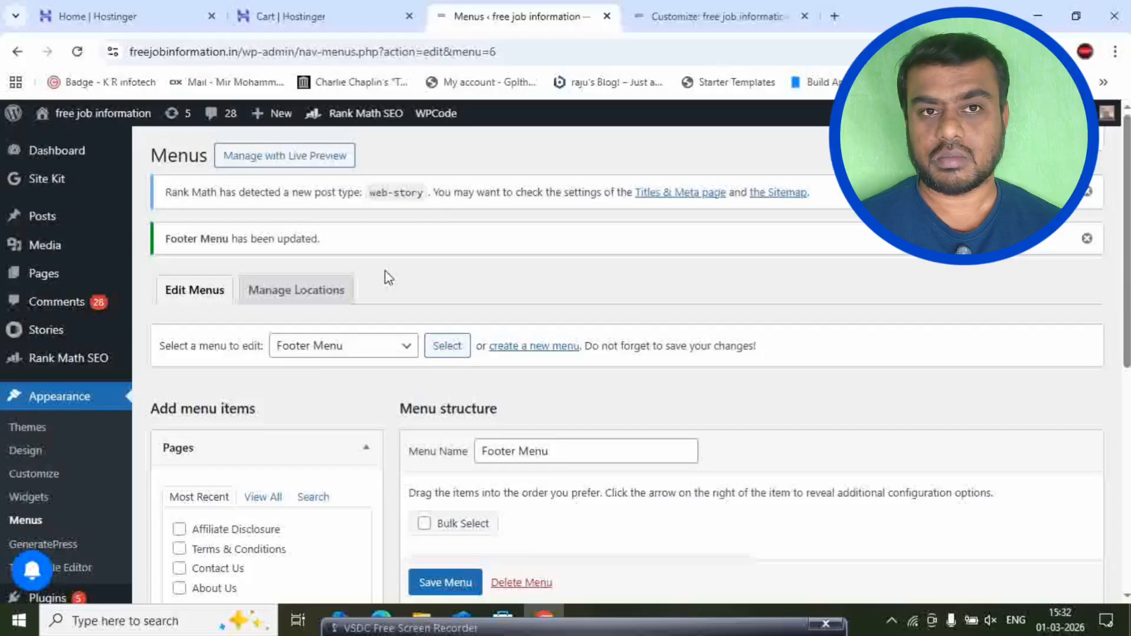
{"action": "mouse_move", "coordinate": [41, 227]}
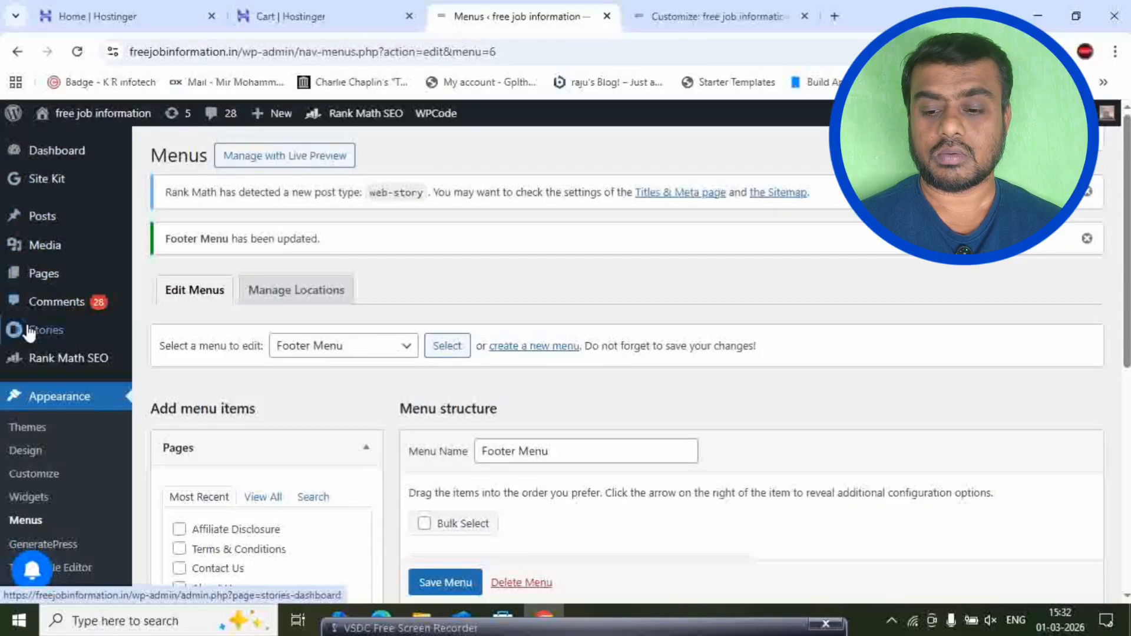
{"action": "mouse_move", "coordinate": [49, 280]}
{"action": "scroll", "coordinate": [44, 383], "scroll_direction": "down", "scroll_amount": 1}
{"action": "scroll", "coordinate": [39, 471], "scroll_direction": "down", "scroll_amount": 1}
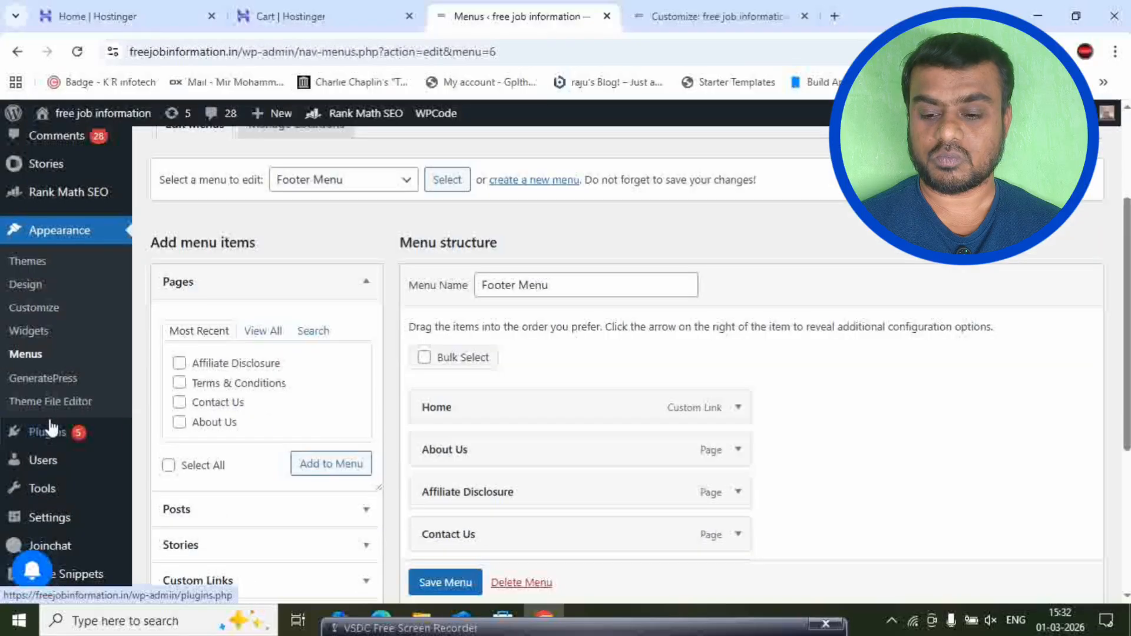
{"action": "left_click", "coordinate": [48, 433]}
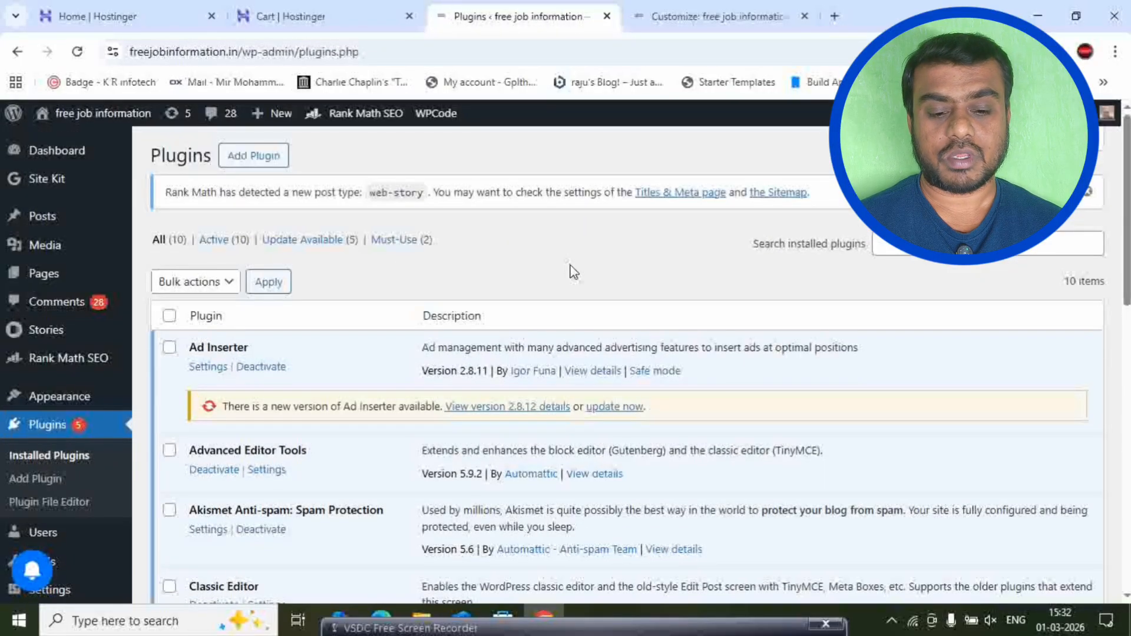
{"action": "scroll", "coordinate": [525, 239], "scroll_direction": "down", "scroll_amount": 2}
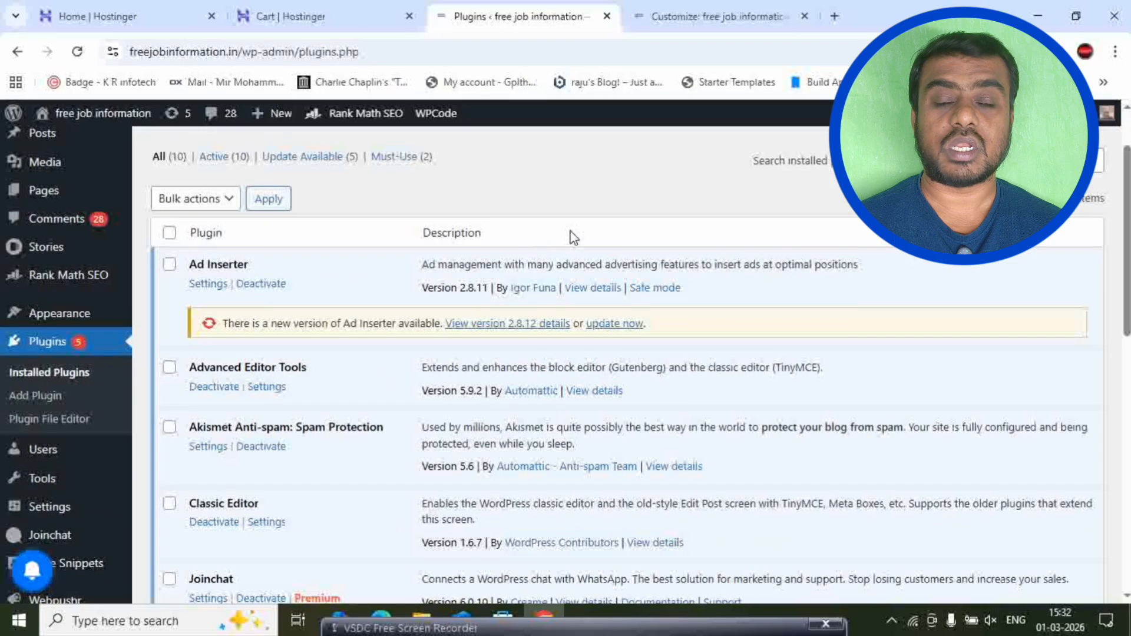
{"action": "scroll", "coordinate": [575, 236], "scroll_direction": "up", "scroll_amount": 2}
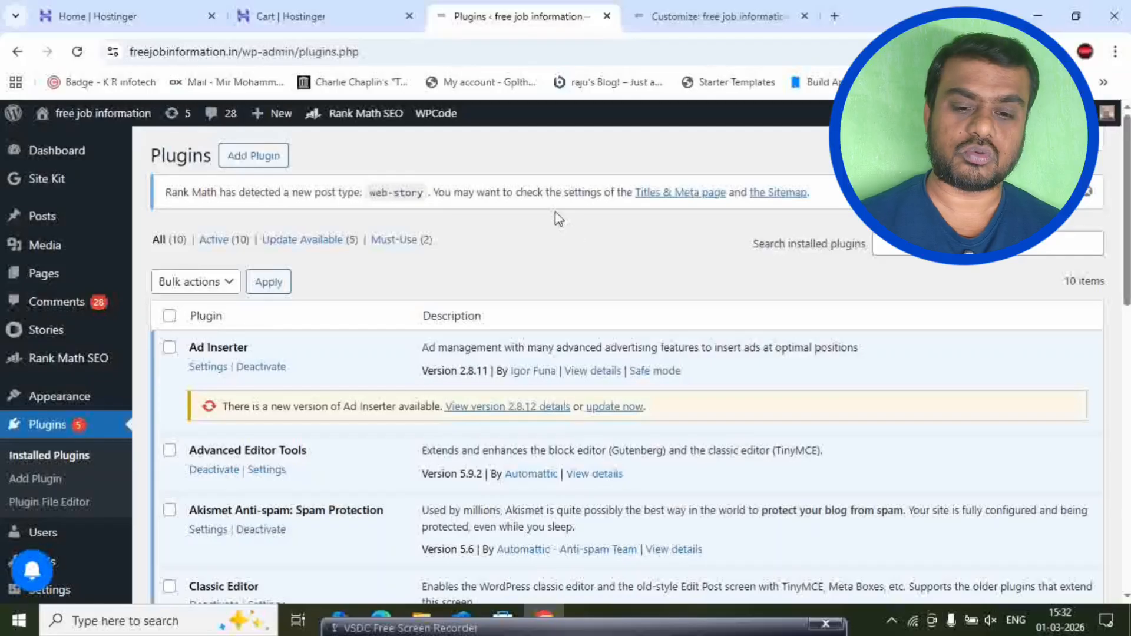
Open the page for adding plugins and search for "classic" to find the Classic Editor plugin
{"action": "left_click", "coordinate": [263, 158]}
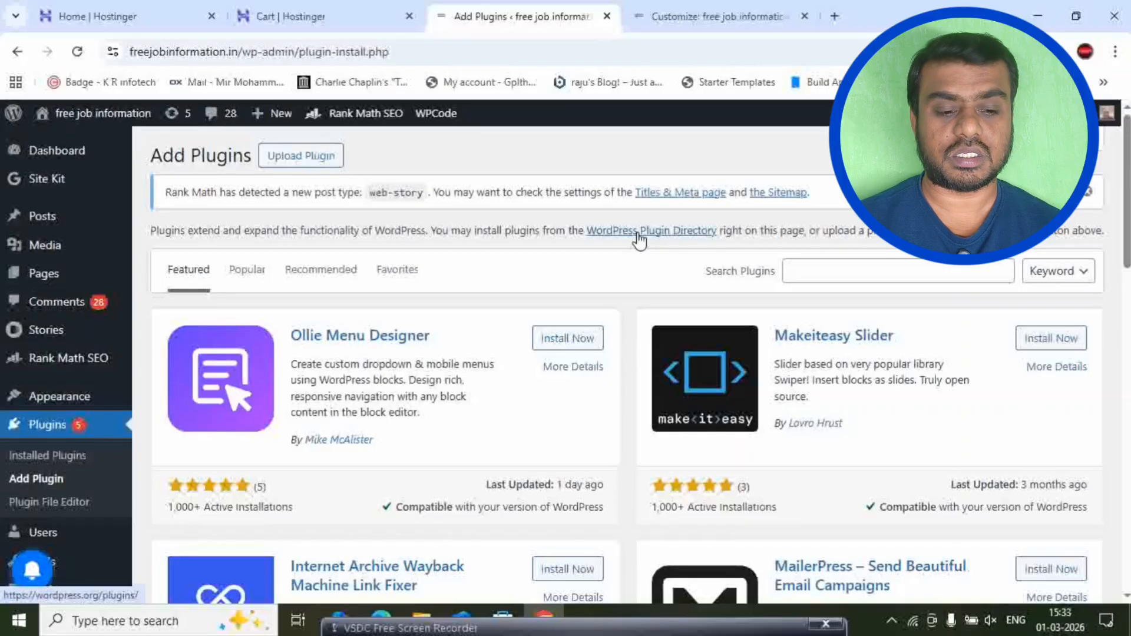
{"action": "left_click", "coordinate": [860, 270]}
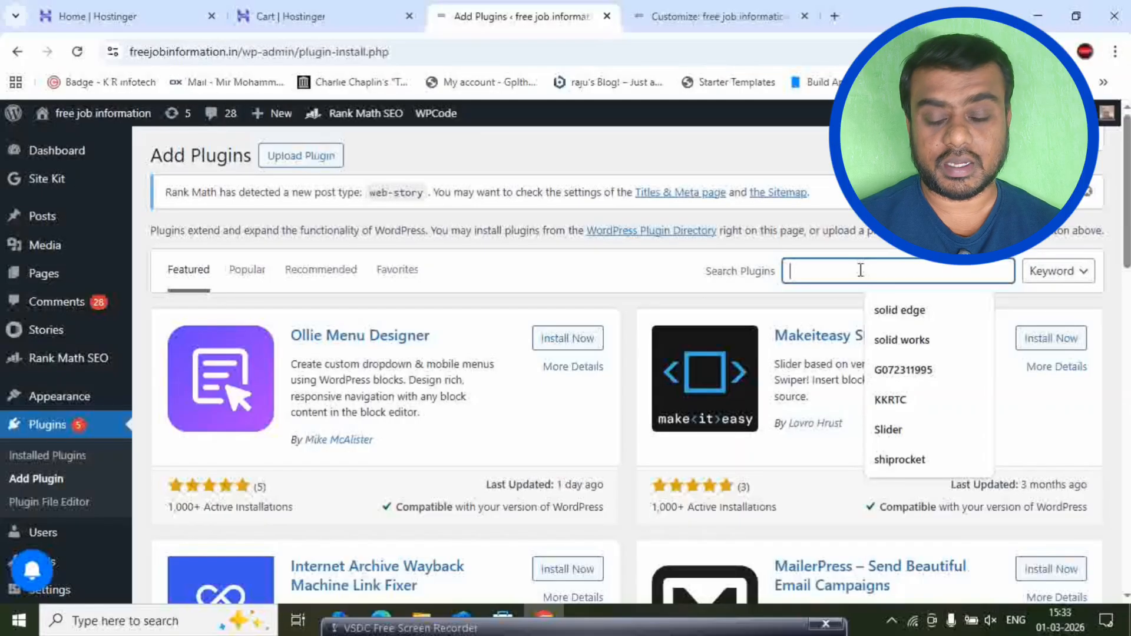
{"action": "type", "text": "class"}
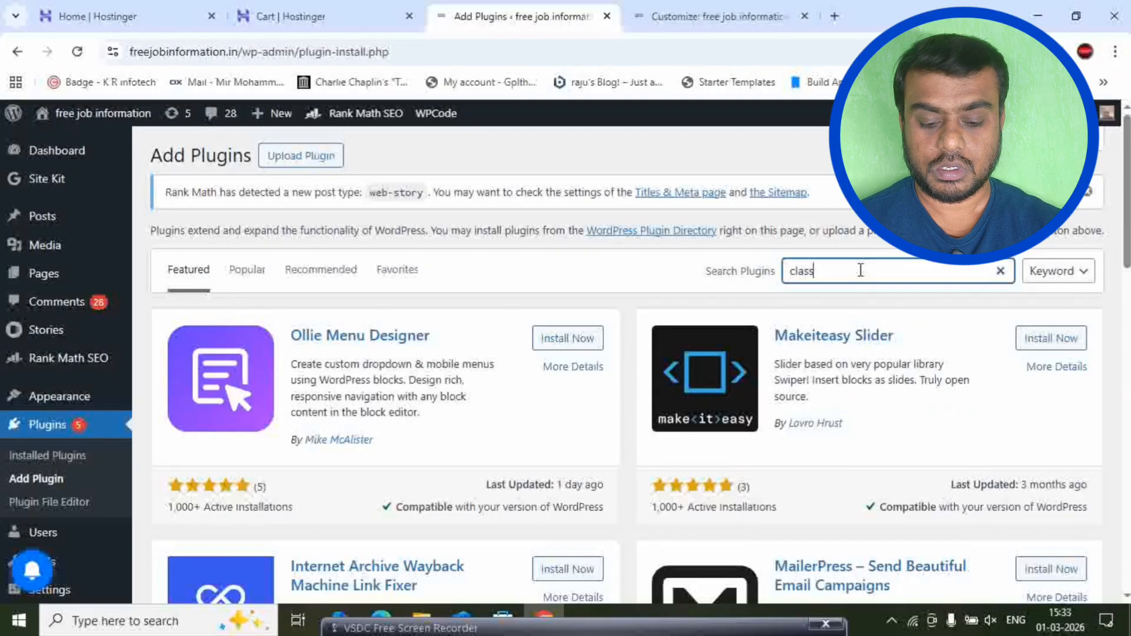
{"action": "type", "text": "ic edi"}
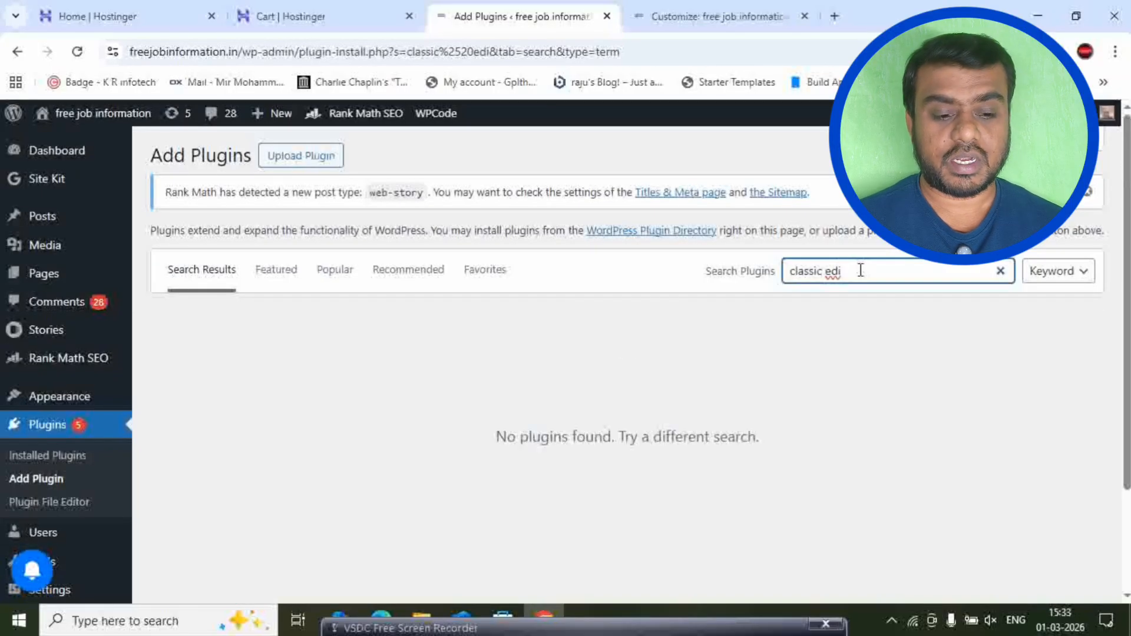
{"action": "key", "text": "BackSpace"}
{"action": "key", "text": "BackSpace"}
{"action": "key", "text": "BackSpace"}
{"action": "key", "text": "BackSpace"}
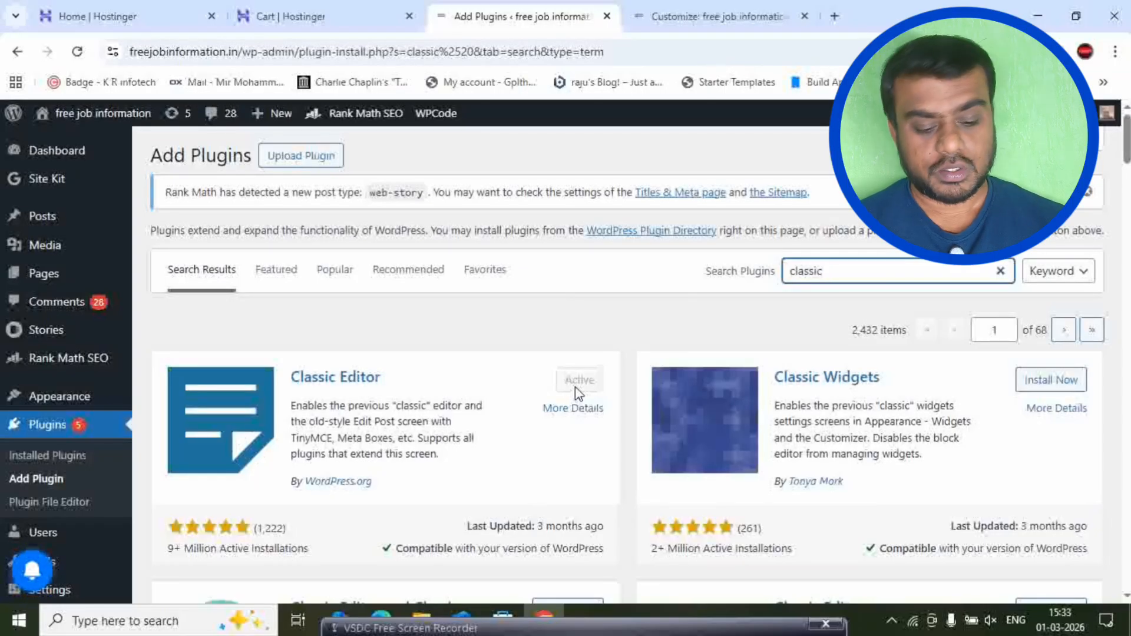
Replace the plugin search with "rankmath" and update the Rank Math SEO plugin
{"action": "key", "text": "BackSpace"}
{"action": "key", "text": "BackSpace"}
{"action": "key", "text": "BackSpace"}
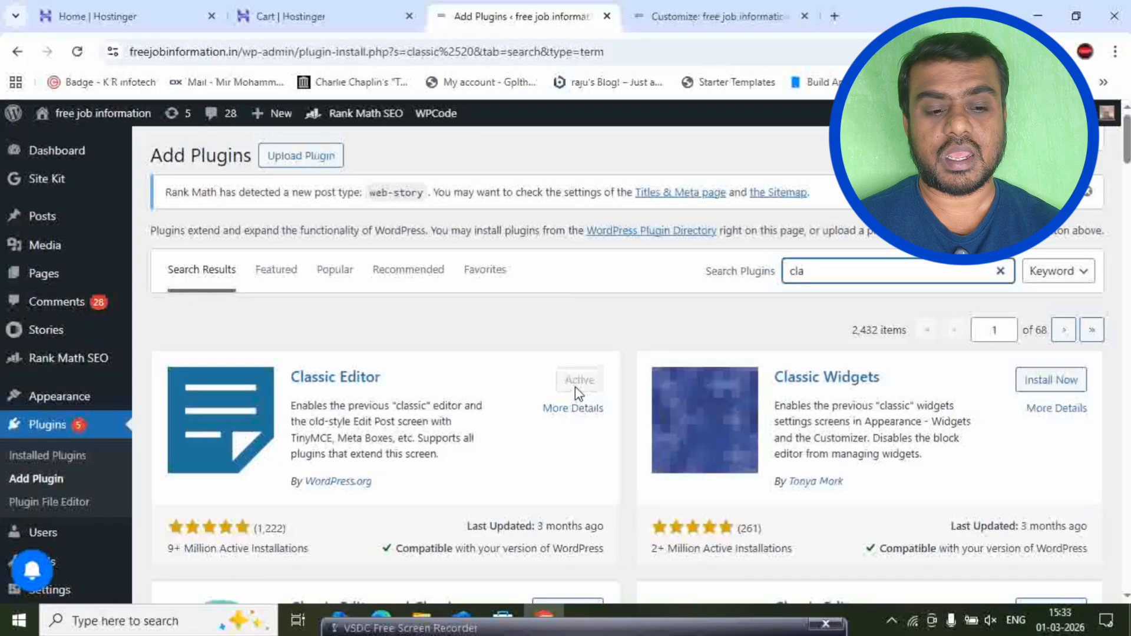
{"action": "key", "text": "BackSpace"}
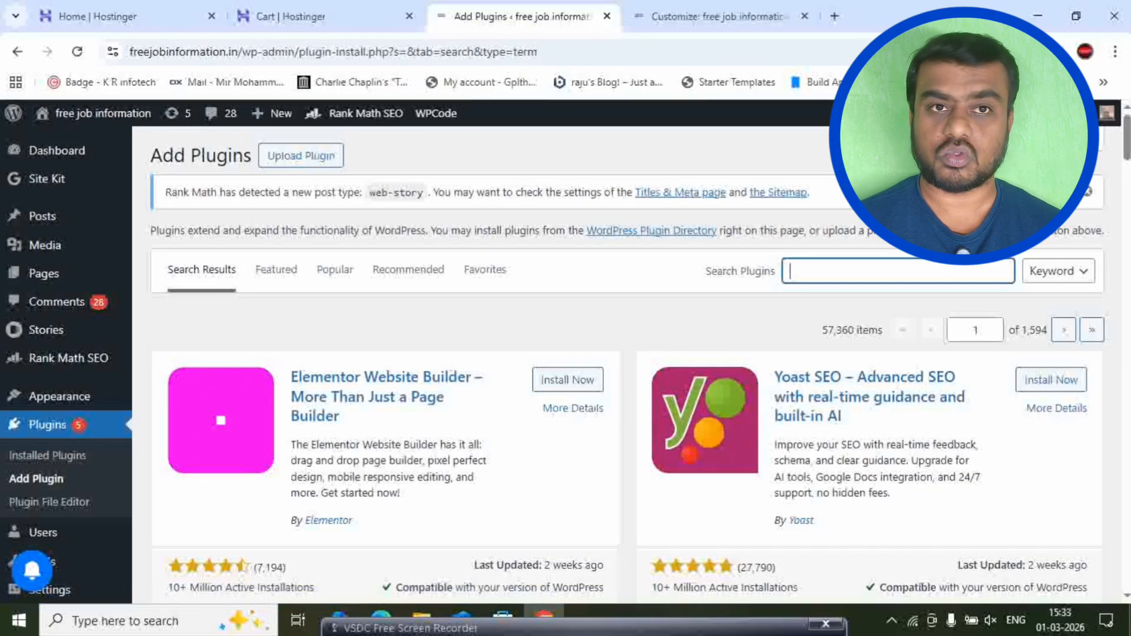
{"action": "type", "text": "rank"}
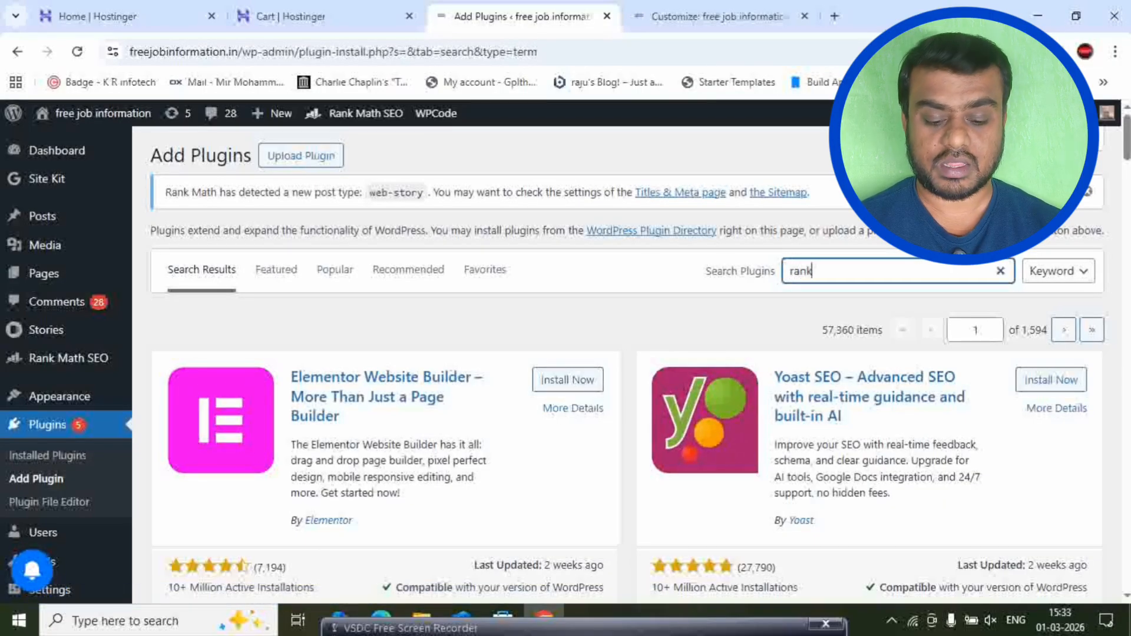
{"action": "type", "text": "math"}
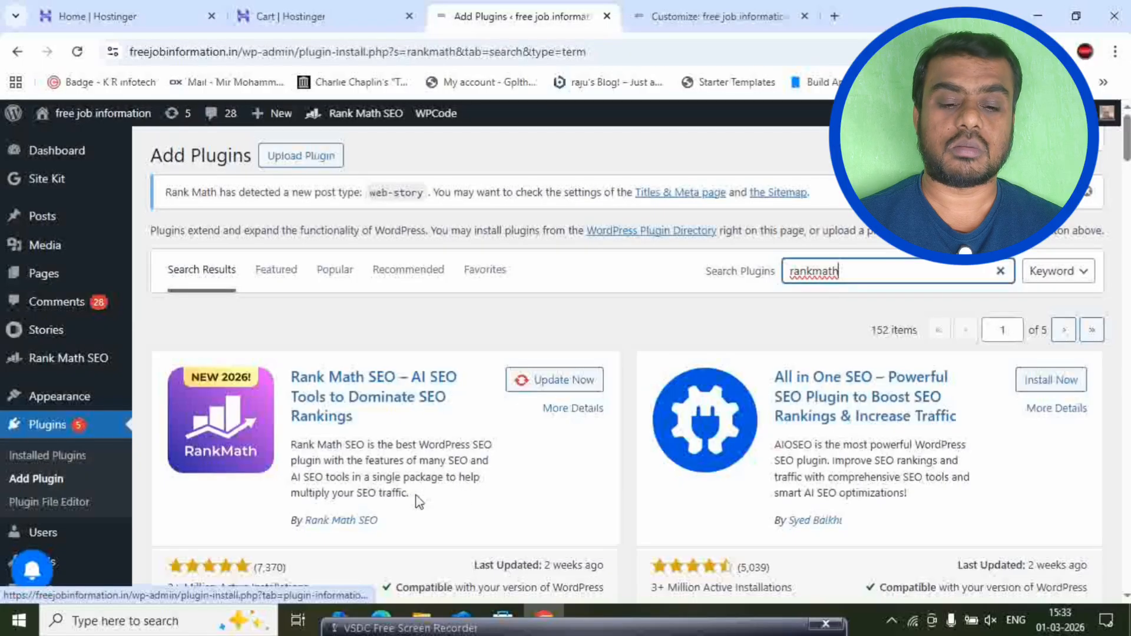
{"action": "left_click", "coordinate": [533, 383]}
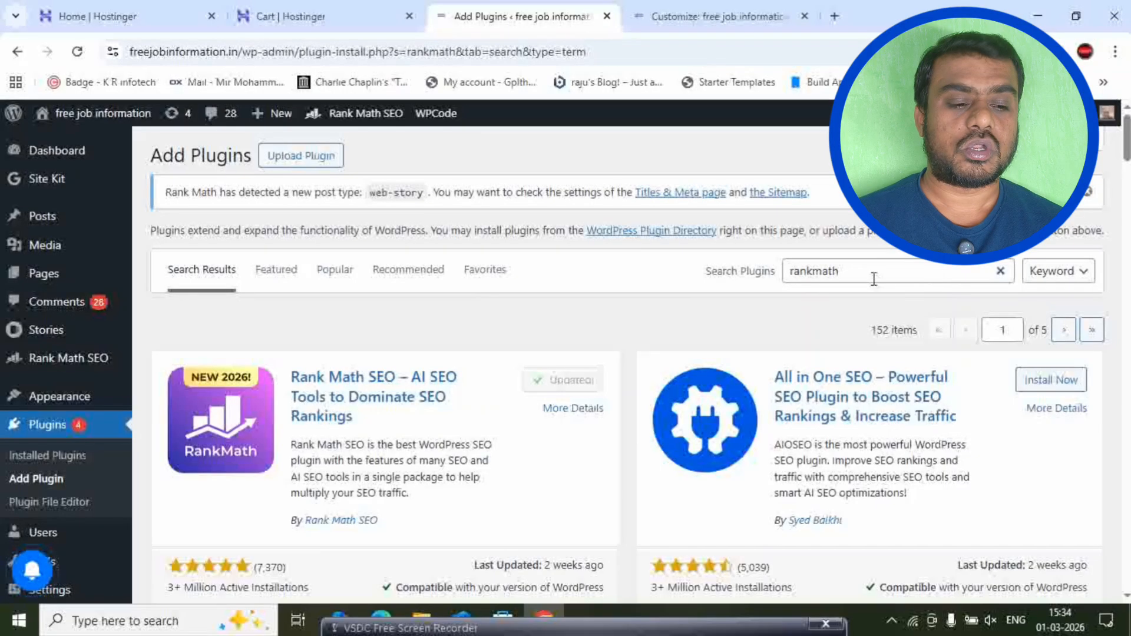
Clear the plugin search and look up "site kit" to find Site Kit by Google
{"action": "left_click", "coordinate": [1001, 271]}
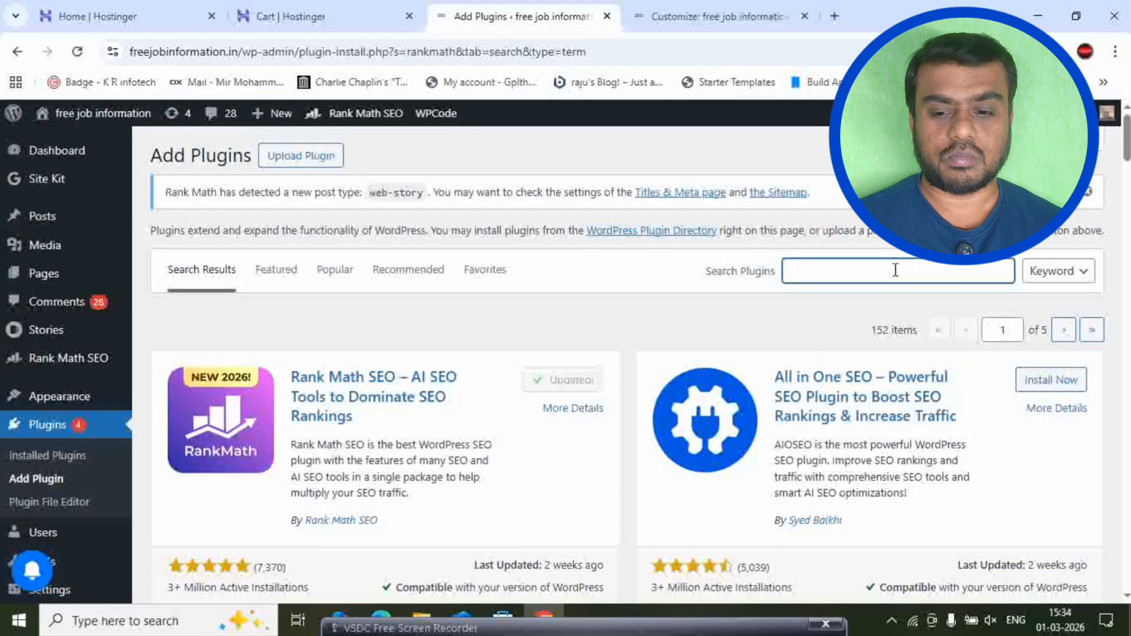
{"action": "type", "text": "si"}
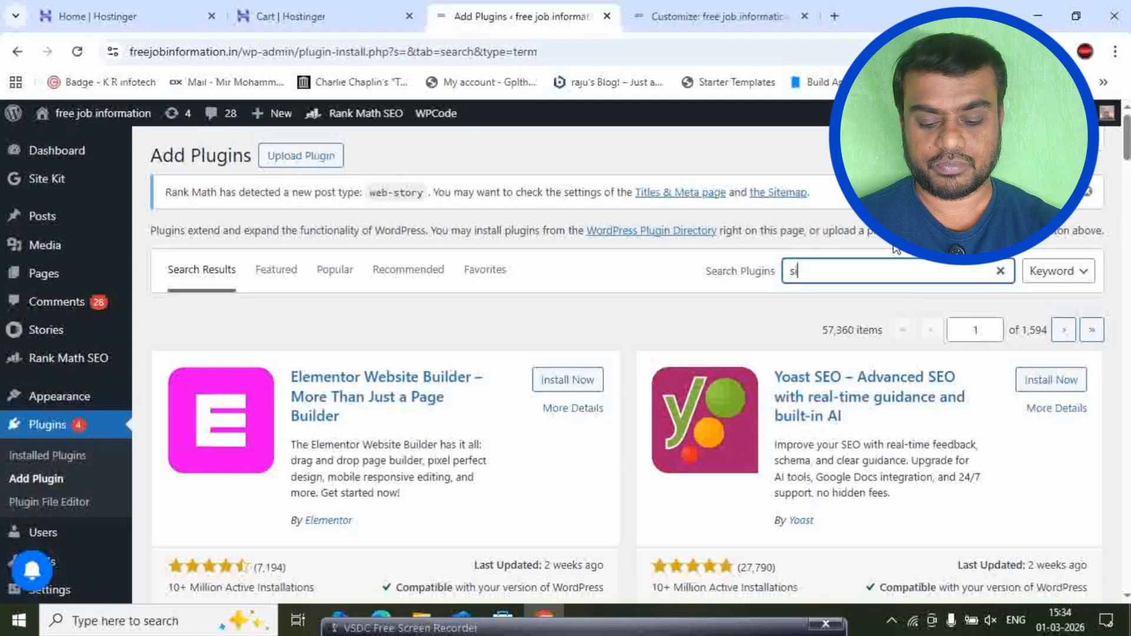
{"action": "type", "text": "te kit"}
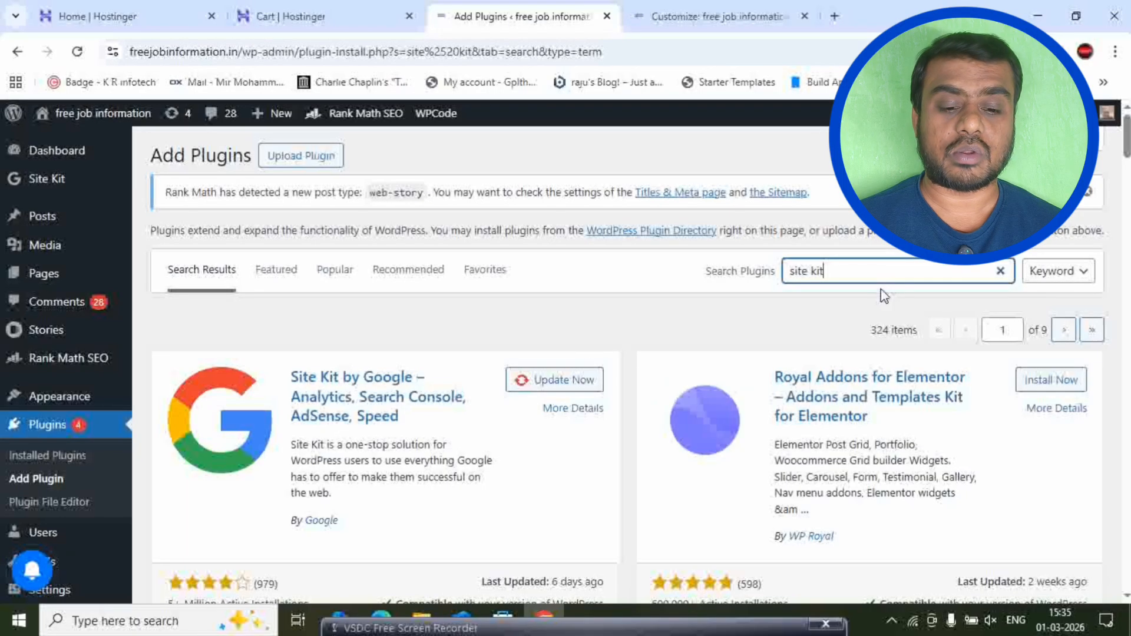
Update the Site Kit by Google plugin from the plugin search results
{"action": "left_click", "coordinate": [535, 386]}
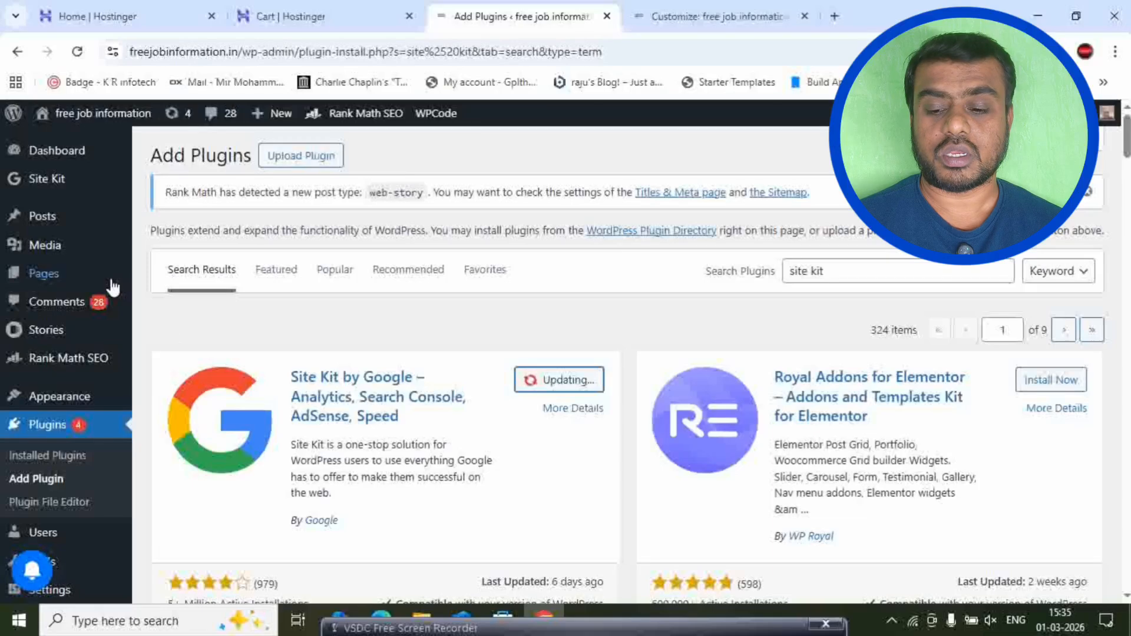
{"action": "scroll", "coordinate": [114, 288], "scroll_direction": "down", "scroll_amount": 4}
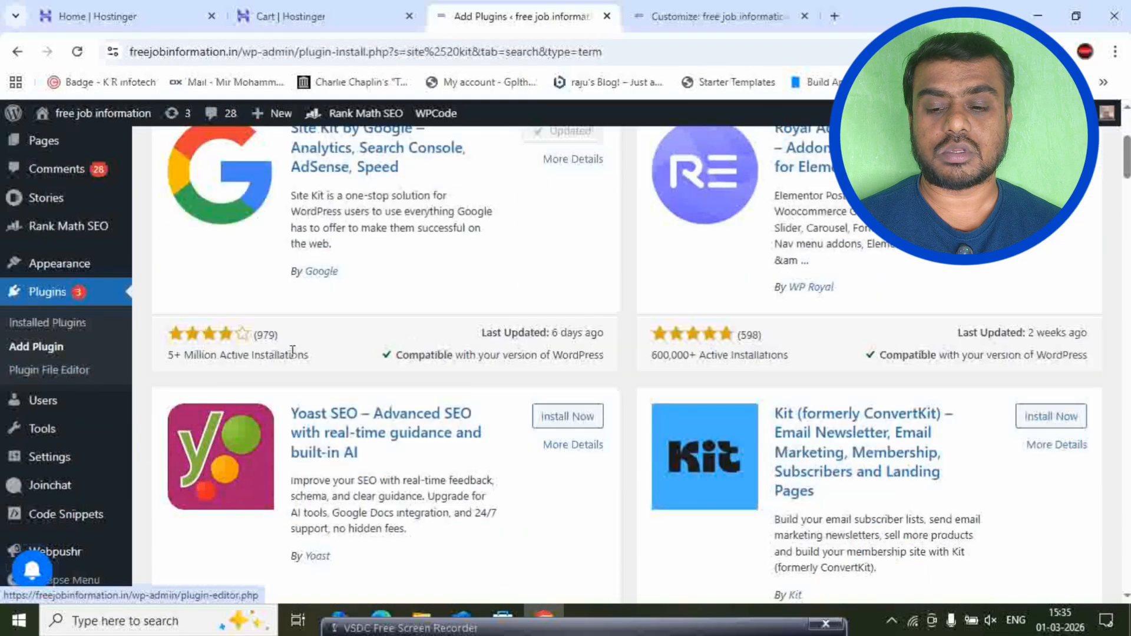
{"action": "scroll", "coordinate": [292, 351], "scroll_direction": "up", "scroll_amount": 4}
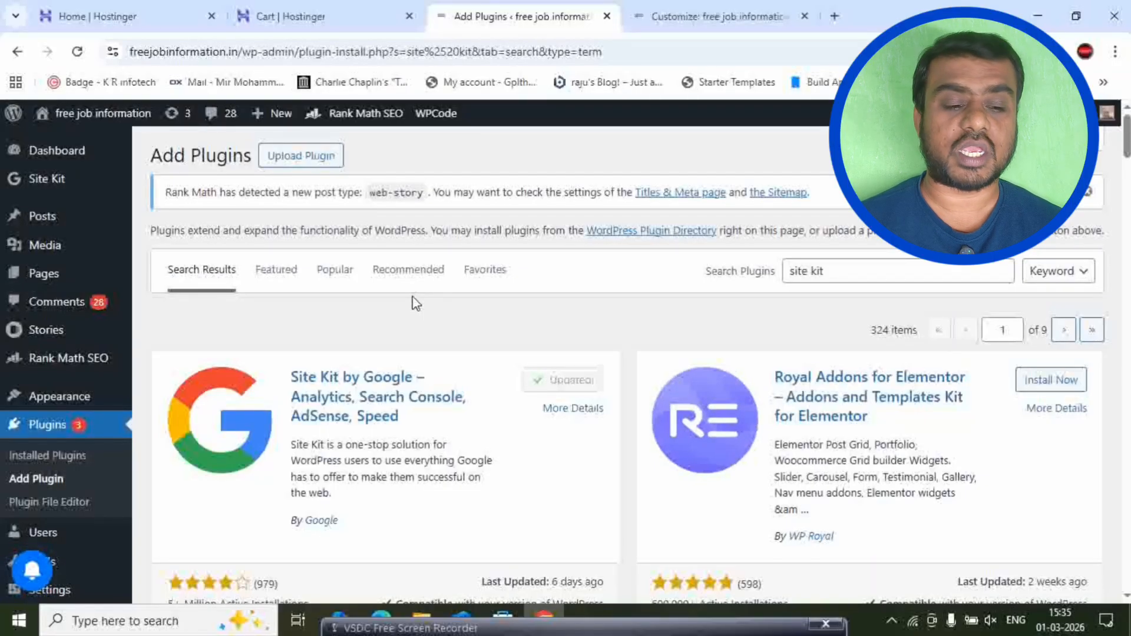
Clear the "site kit" term from the plugin search
{"action": "left_click", "coordinate": [855, 274]}
{"action": "key", "text": "ctrl+a"}
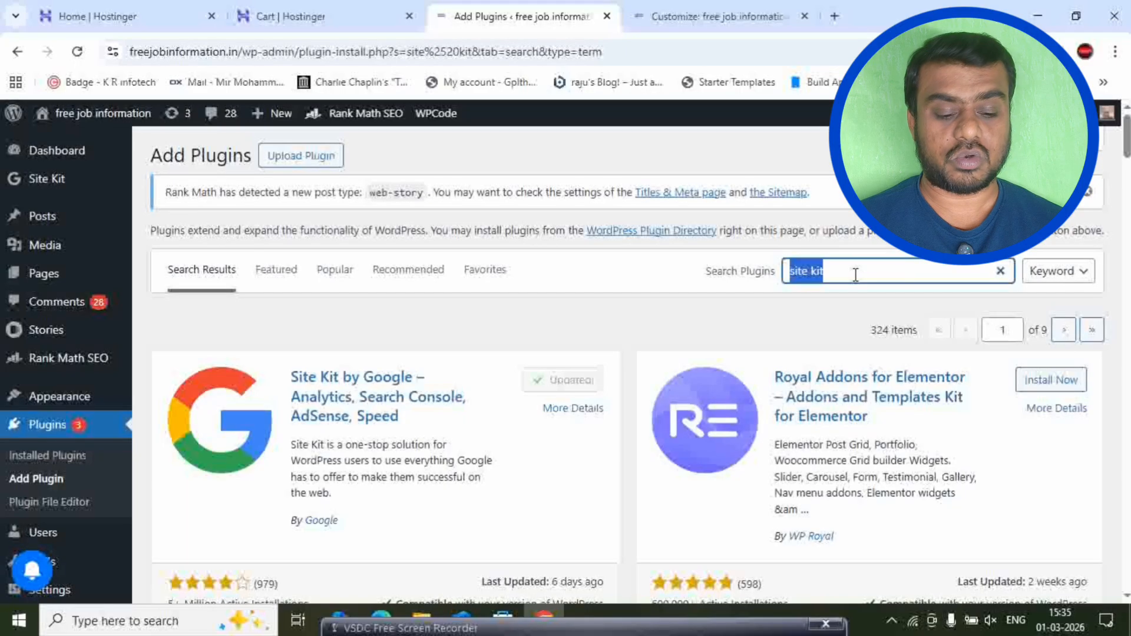
{"action": "key", "text": "BackSpace"}
{"action": "type", "text": "security"}
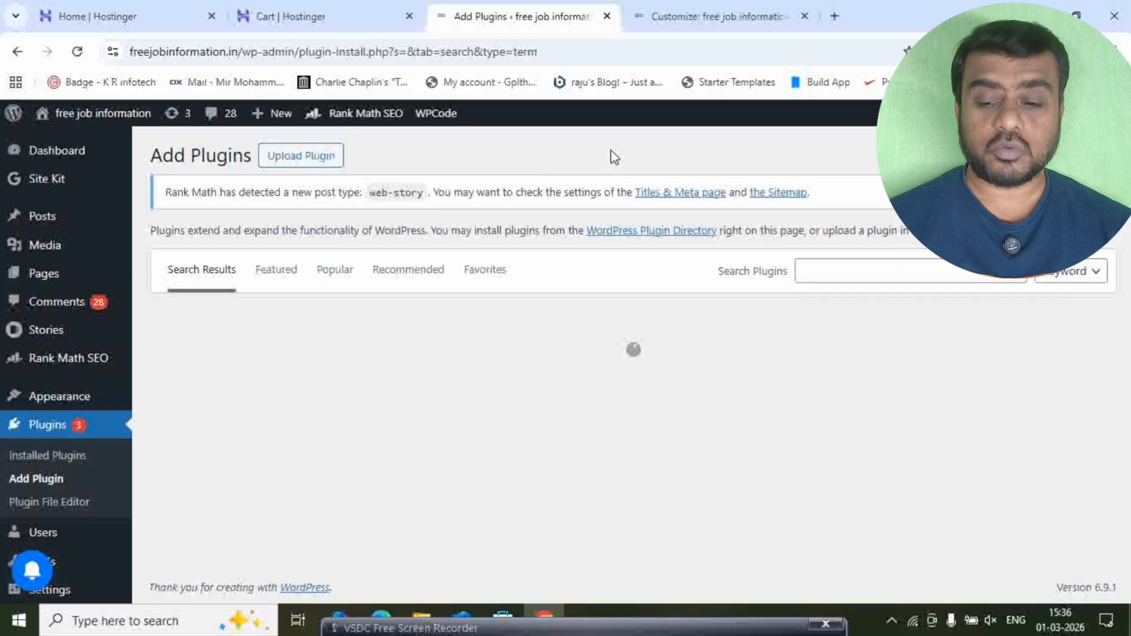
Return to the installed plugins and review the full list, from Ad Inserter down to WPCode Lite
{"action": "left_click", "coordinate": [64, 457]}
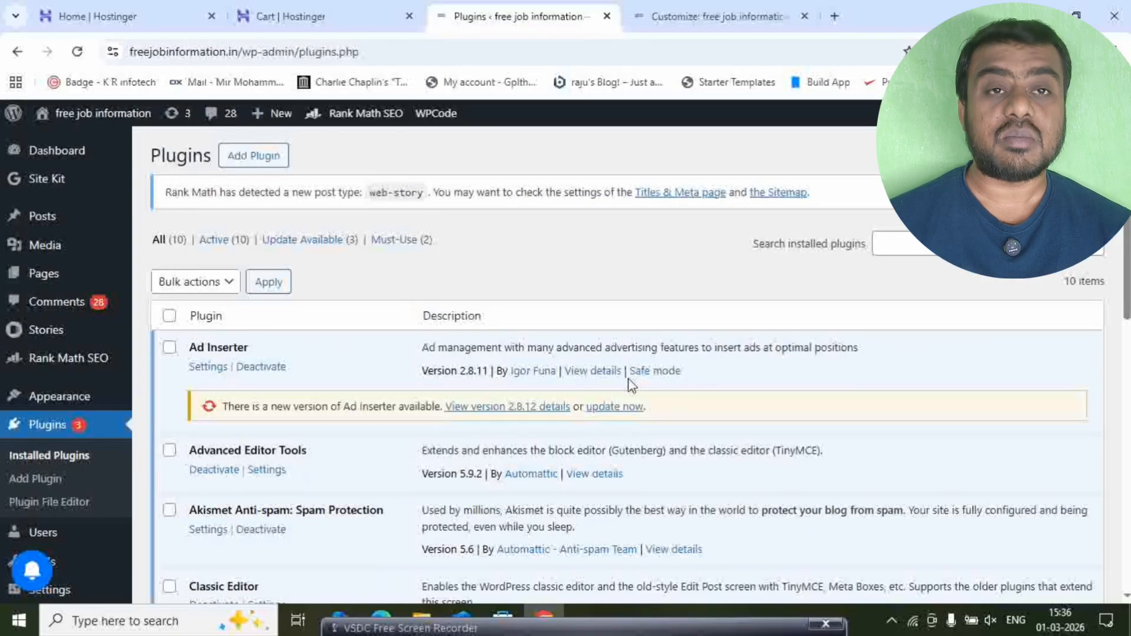
{"action": "scroll", "coordinate": [361, 398], "scroll_direction": "down", "scroll_amount": 7}
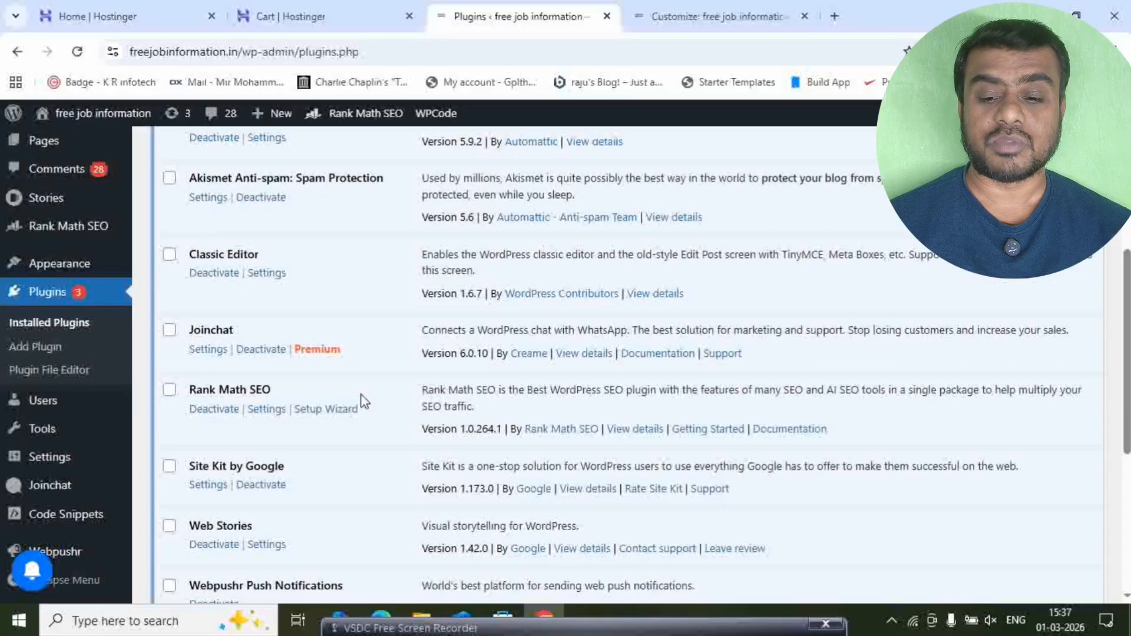
{"action": "scroll", "coordinate": [339, 286], "scroll_direction": "down", "scroll_amount": 4}
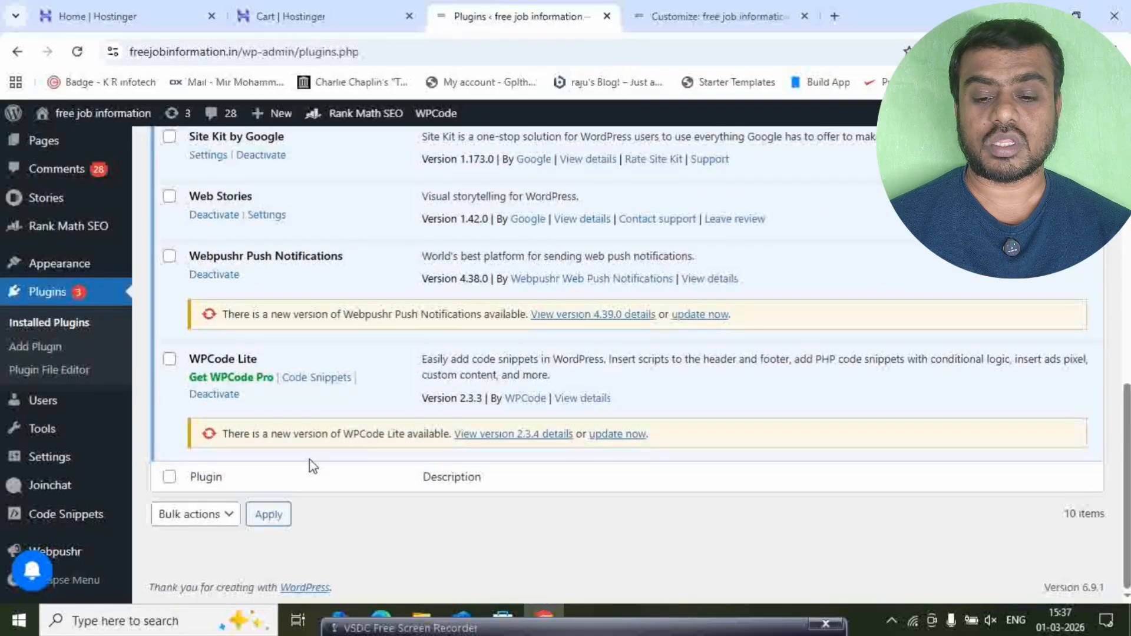
{"action": "scroll", "coordinate": [318, 456], "scroll_direction": "up", "scroll_amount": 3}
{"action": "scroll", "coordinate": [324, 450], "scroll_direction": "up", "scroll_amount": 9}
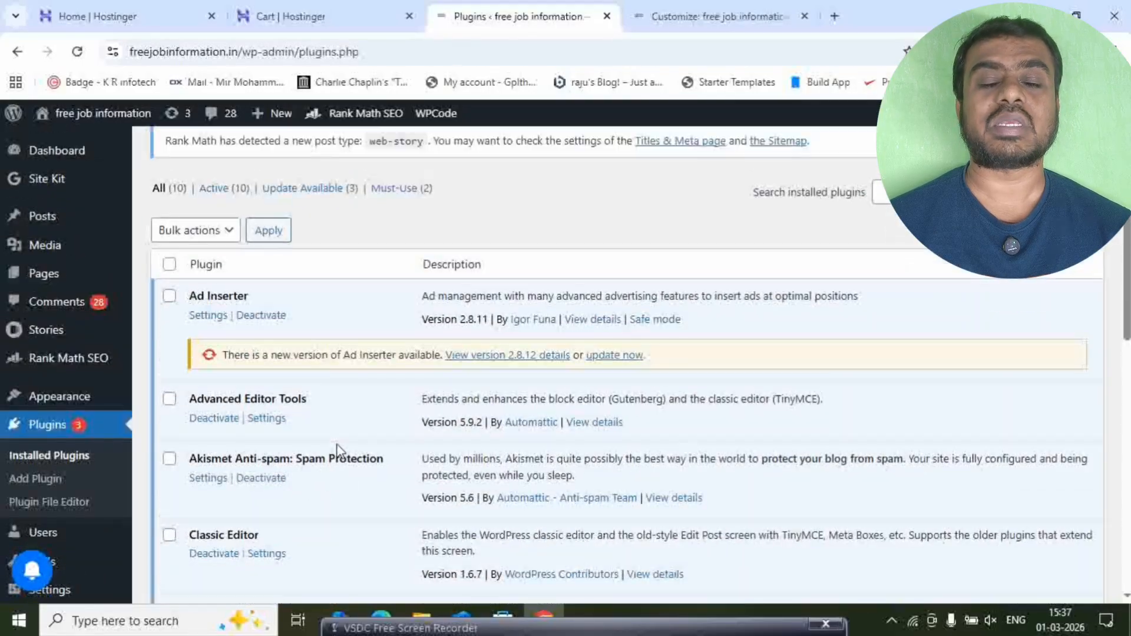
{"action": "scroll", "coordinate": [379, 408], "scroll_direction": "down", "scroll_amount": 10}
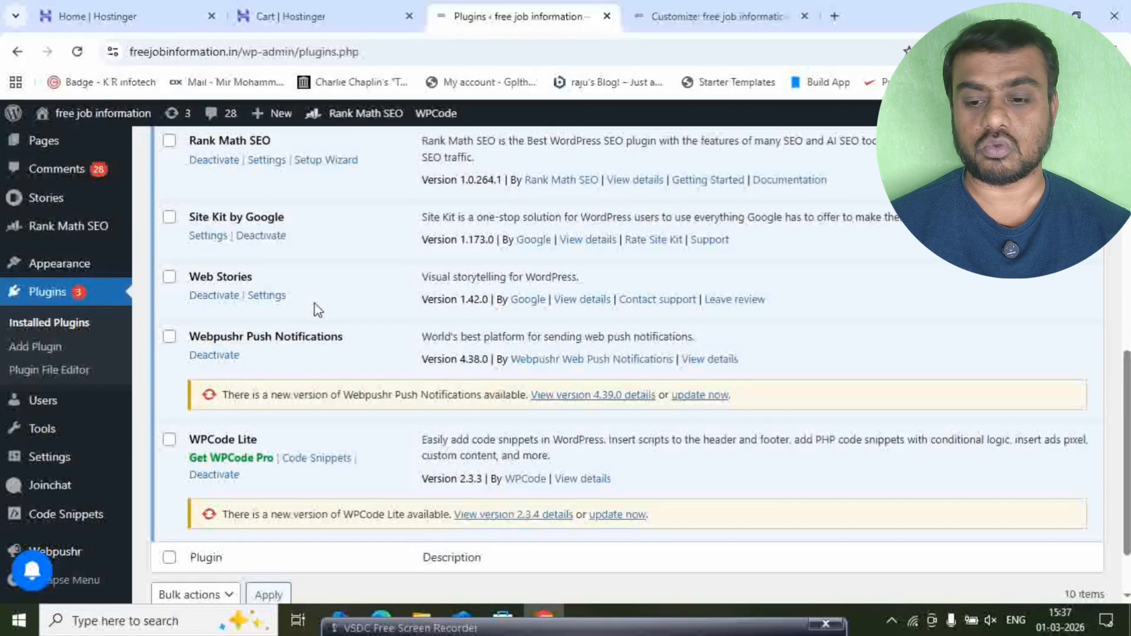
{"action": "scroll", "coordinate": [318, 310], "scroll_direction": "up", "scroll_amount": 4}
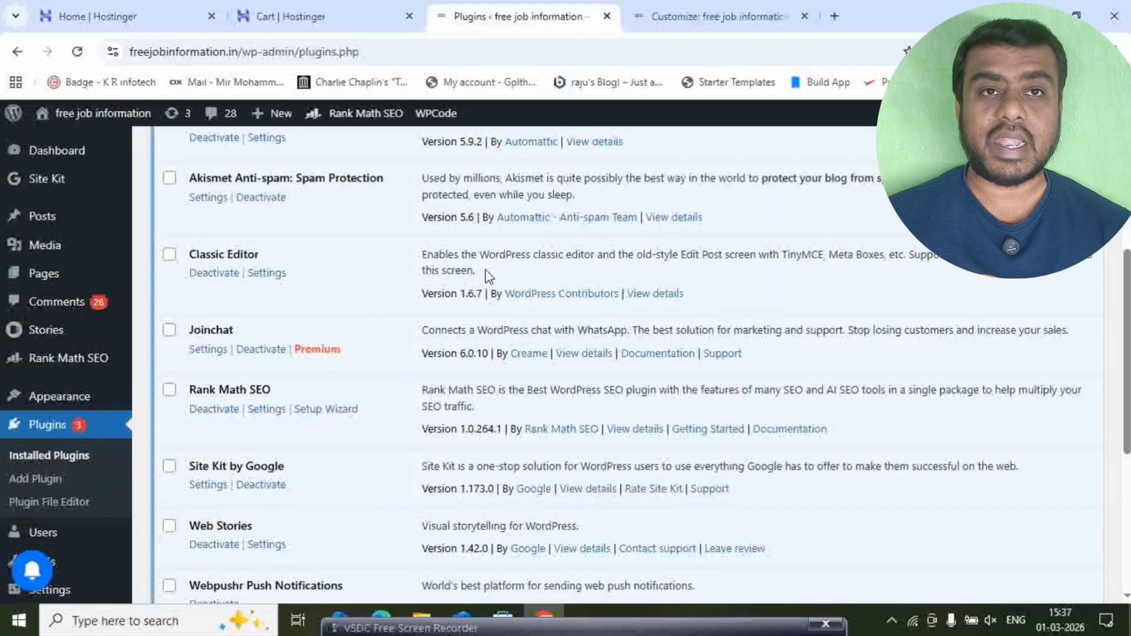
Open the list of all posts and look through the published and draft job posts
{"action": "left_click", "coordinate": [52, 218]}
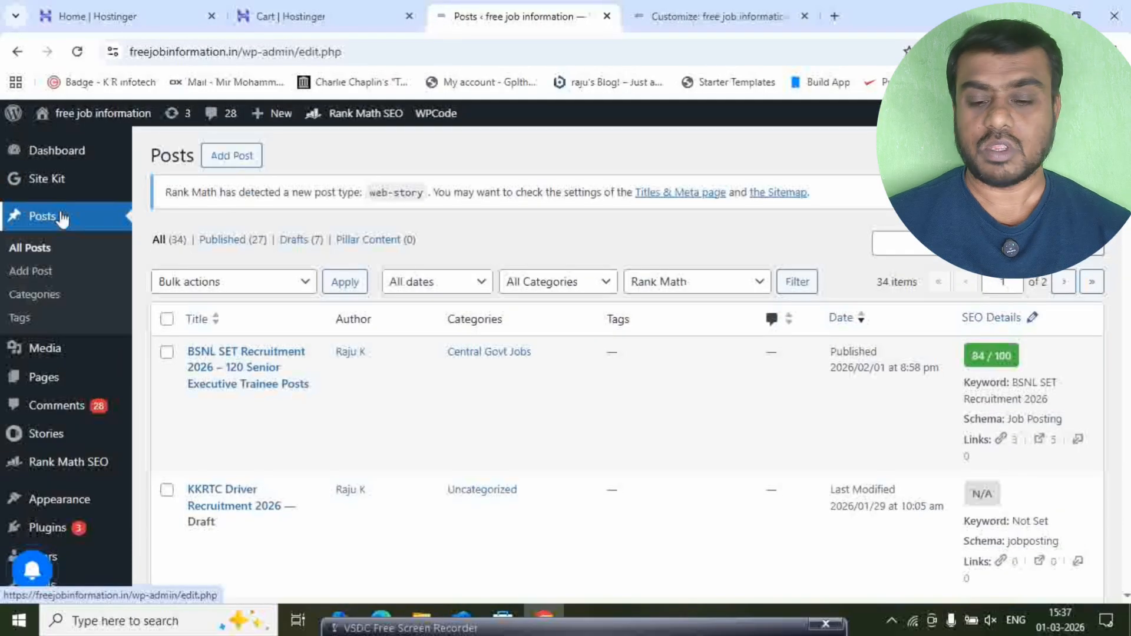
{"action": "scroll", "coordinate": [612, 415], "scroll_direction": "down", "scroll_amount": 1}
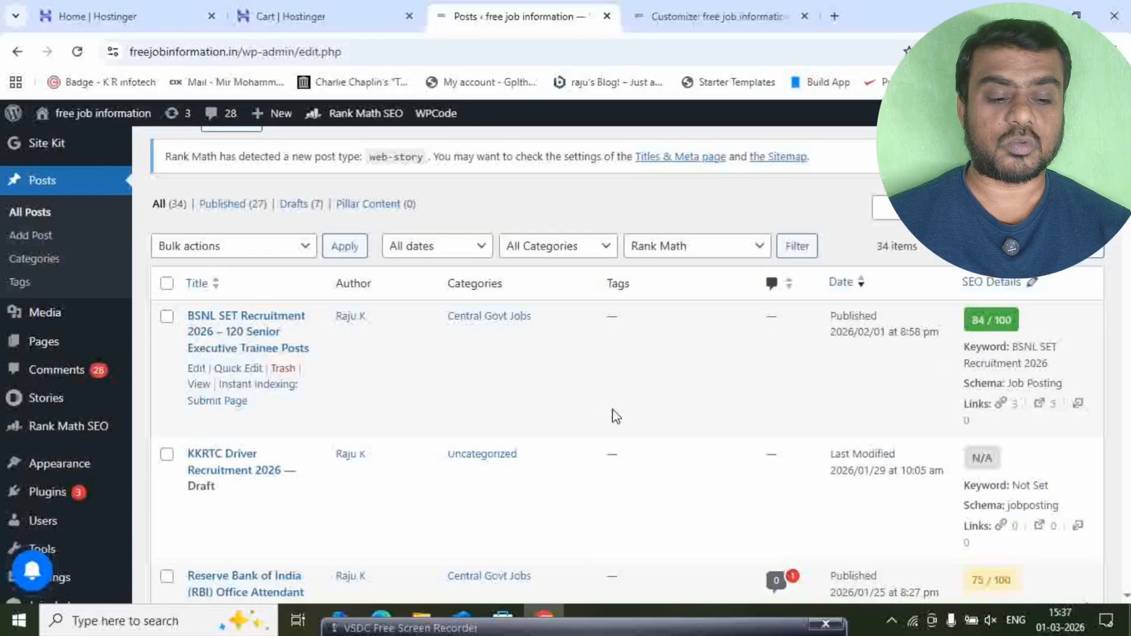
{"action": "scroll", "coordinate": [616, 415], "scroll_direction": "down", "scroll_amount": 15}
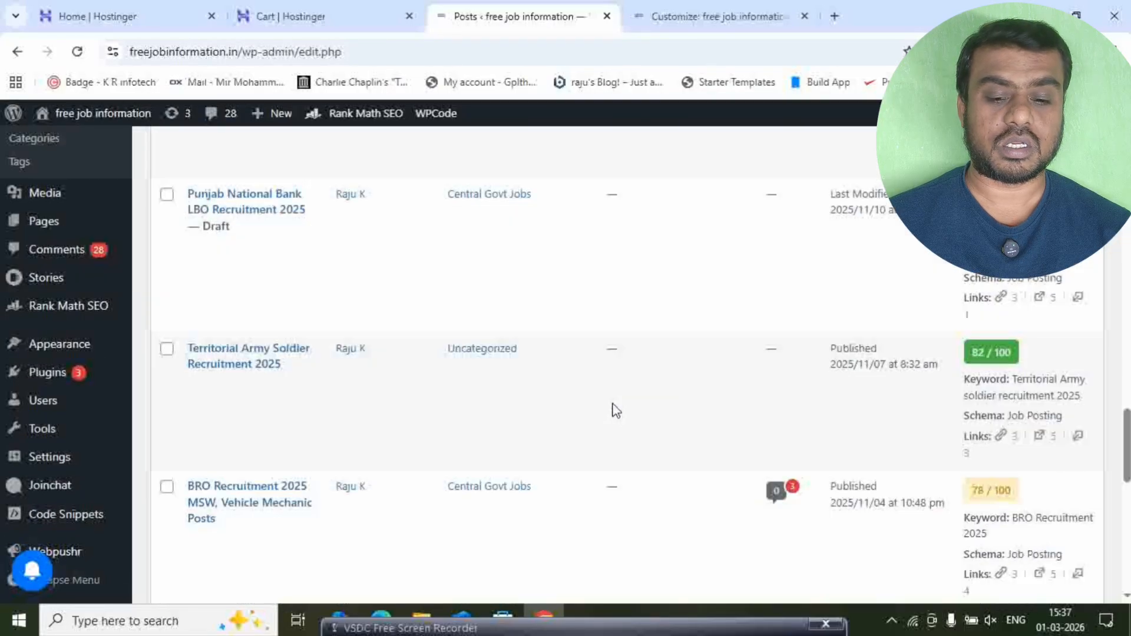
{"action": "scroll", "coordinate": [616, 411], "scroll_direction": "down", "scroll_amount": 3}
{"action": "scroll", "coordinate": [611, 399], "scroll_direction": "up", "scroll_amount": 10}
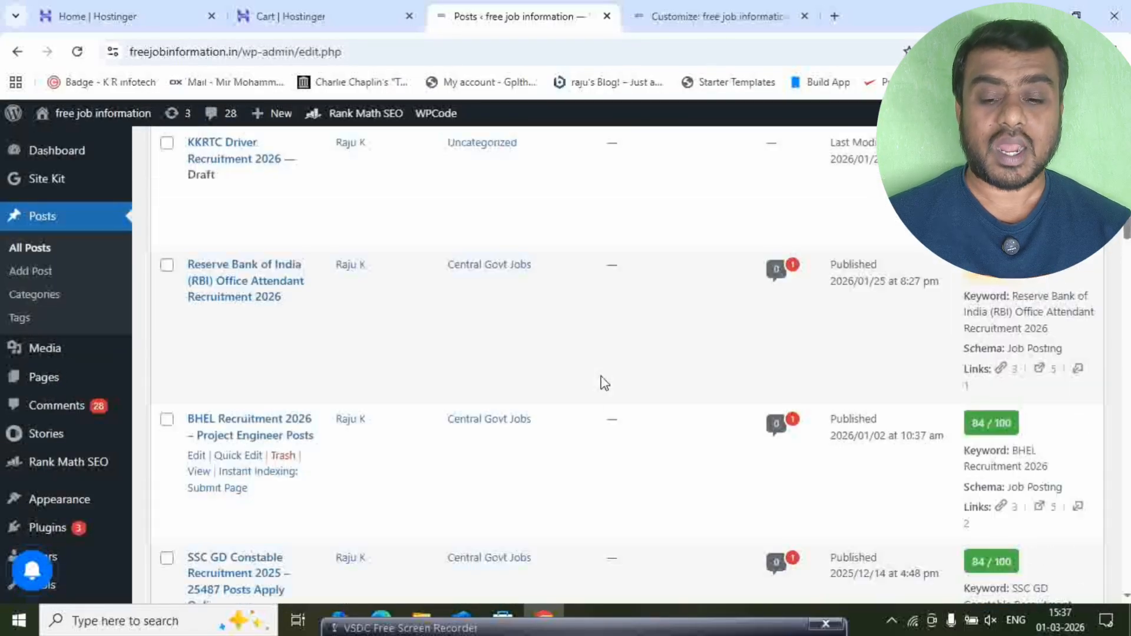
{"action": "scroll", "coordinate": [595, 377], "scroll_direction": "up", "scroll_amount": 5}
Open the "BSNL SET Recruitment 2026" post for editing and examine its content down to the Rank Math SEO section
{"action": "left_click", "coordinate": [196, 321]}
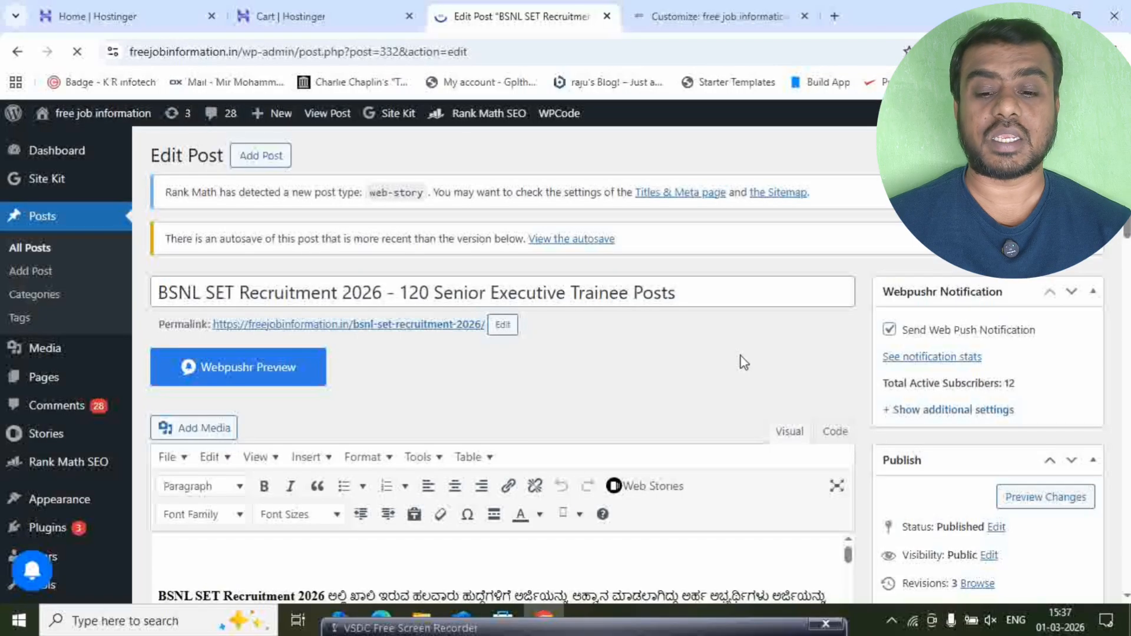
{"action": "scroll", "coordinate": [730, 324], "scroll_direction": "down", "scroll_amount": 3}
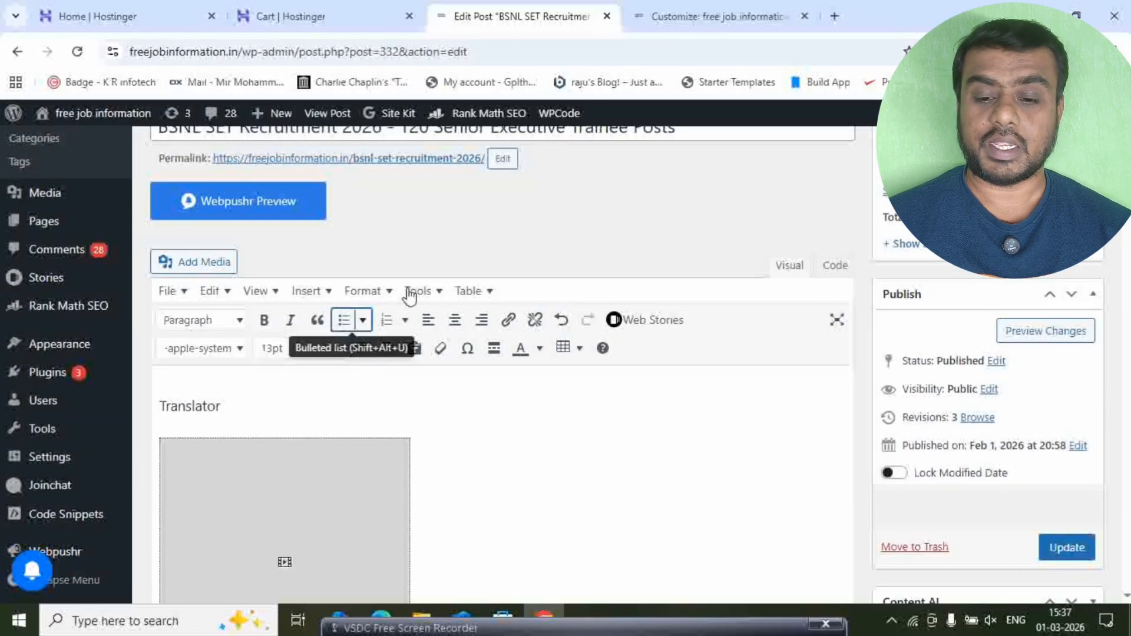
{"action": "scroll", "coordinate": [624, 313], "scroll_direction": "down", "scroll_amount": 5}
{"action": "scroll", "coordinate": [614, 364], "scroll_direction": "down", "scroll_amount": 2}
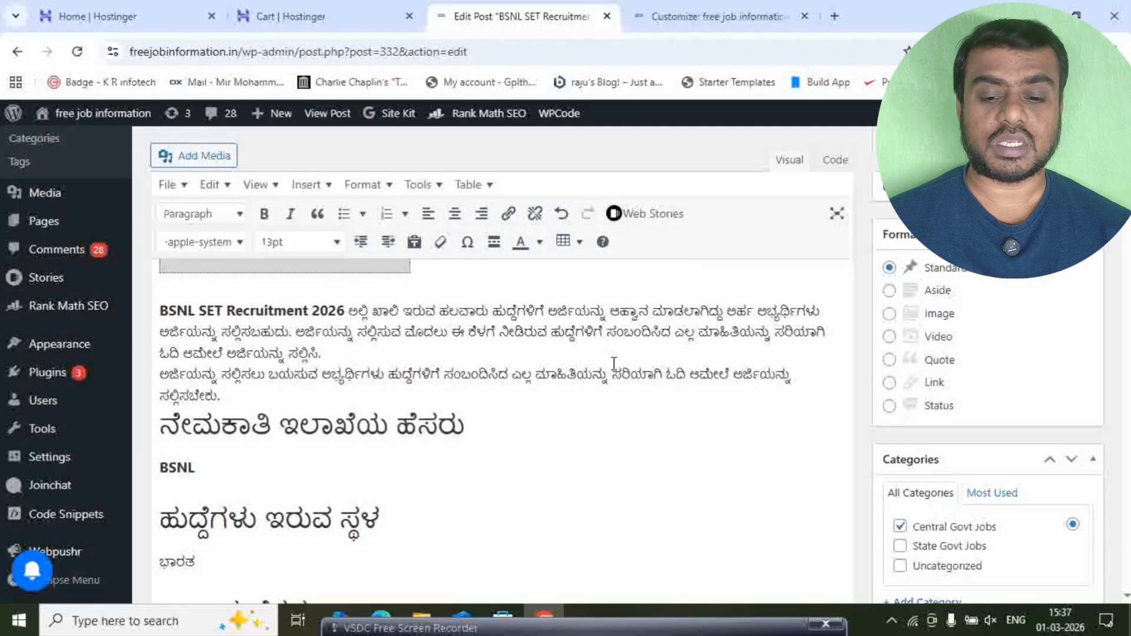
{"action": "scroll", "coordinate": [598, 331], "scroll_direction": "down", "scroll_amount": 8}
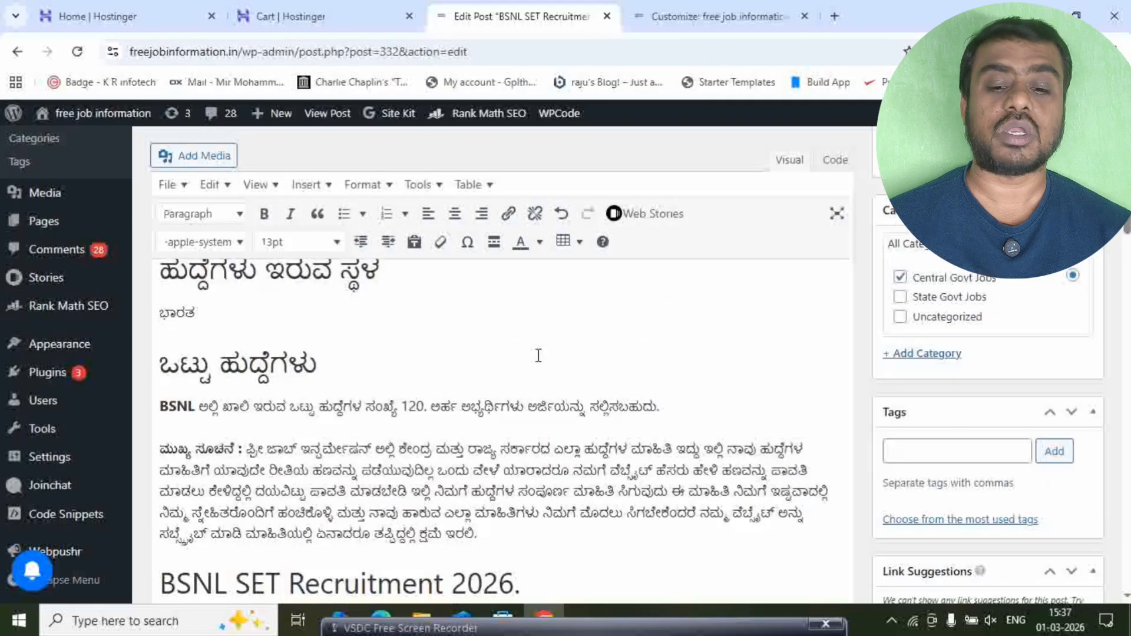
{"action": "scroll", "coordinate": [641, 356], "scroll_direction": "down", "scroll_amount": 6}
{"action": "scroll", "coordinate": [951, 415], "scroll_direction": "up", "scroll_amount": 3}
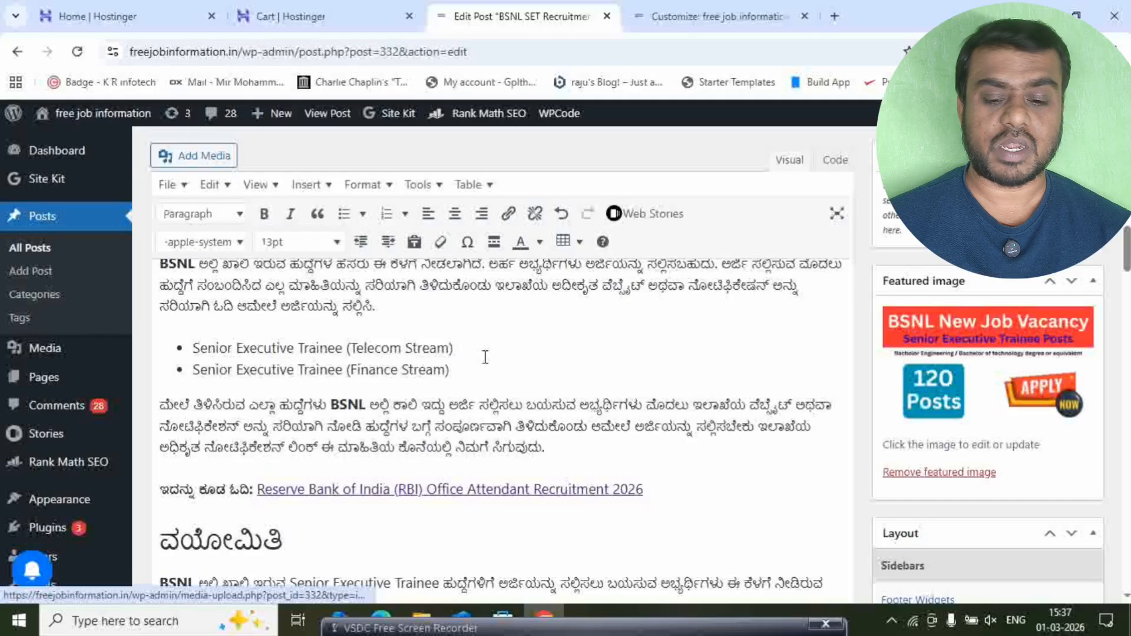
{"action": "scroll", "coordinate": [667, 341], "scroll_direction": "down", "scroll_amount": 4}
{"action": "scroll", "coordinate": [668, 341], "scroll_direction": "down", "scroll_amount": 10}
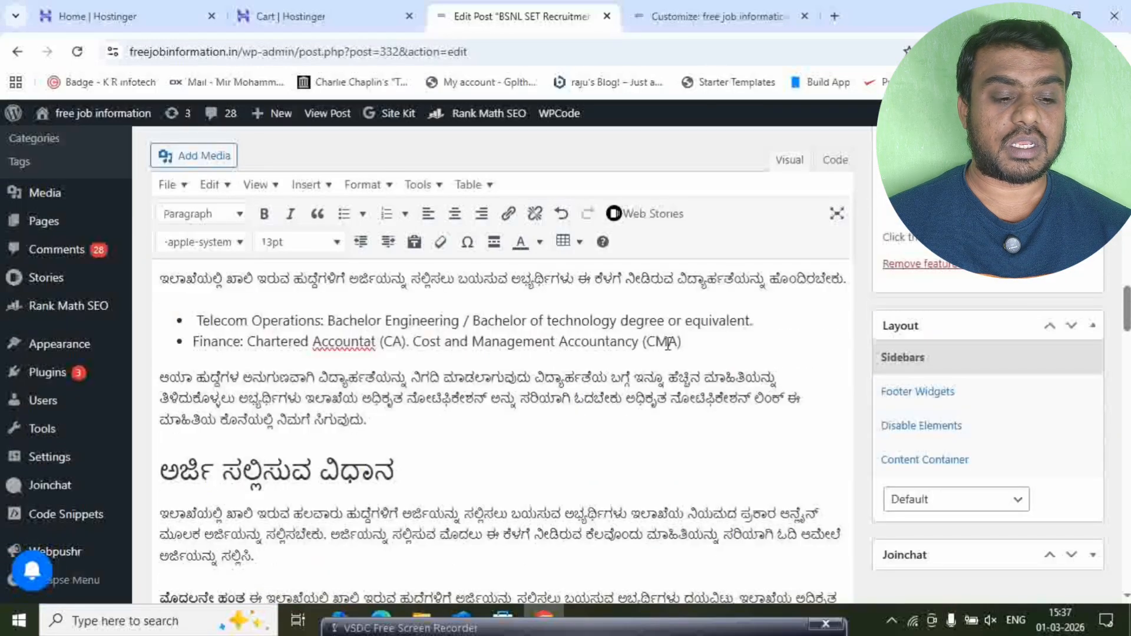
{"action": "scroll", "coordinate": [669, 345], "scroll_direction": "down", "scroll_amount": 15}
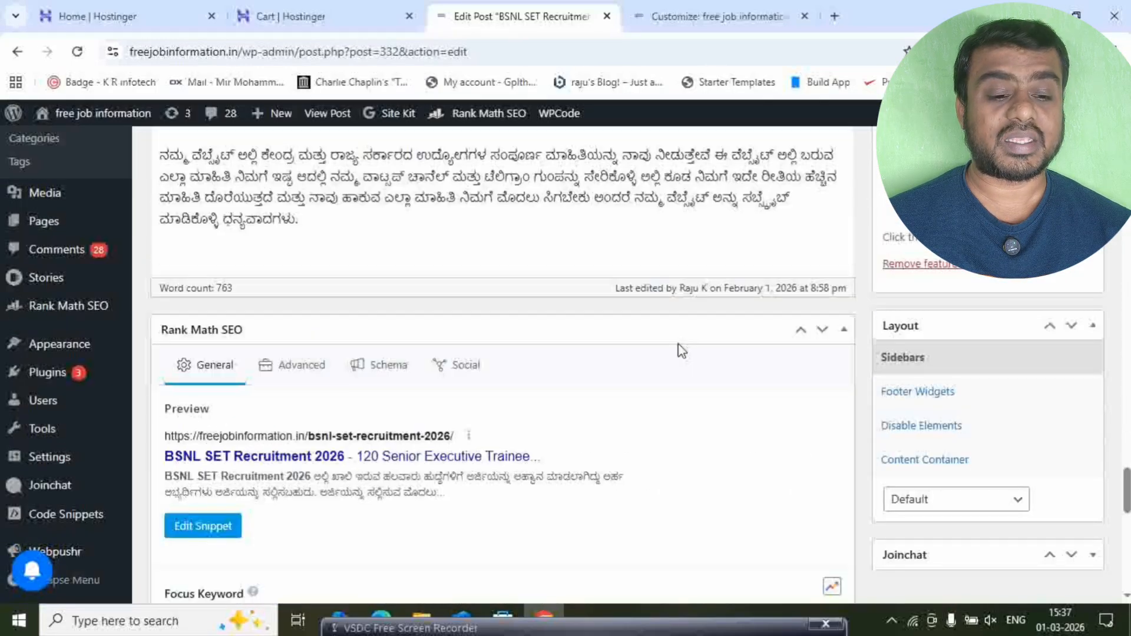
Open the post's Rank Math snippet editor, review its title, permalink and description, and close it unchanged
{"action": "scroll", "coordinate": [695, 345], "scroll_direction": "up", "scroll_amount": 6}
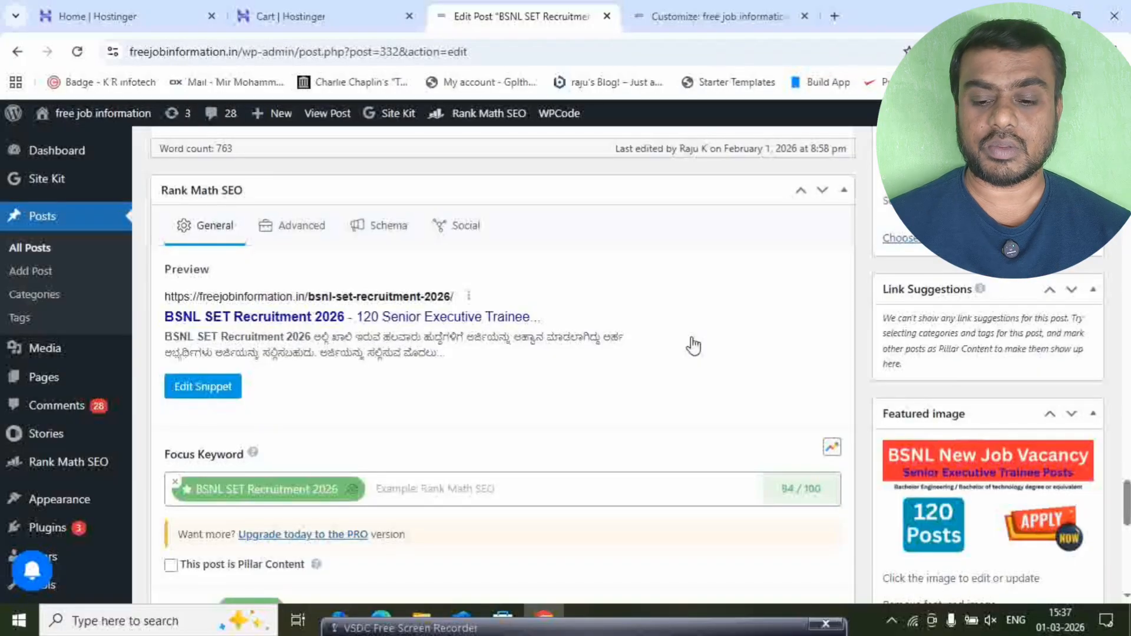
{"action": "scroll", "coordinate": [693, 347], "scroll_direction": "down", "scroll_amount": 2}
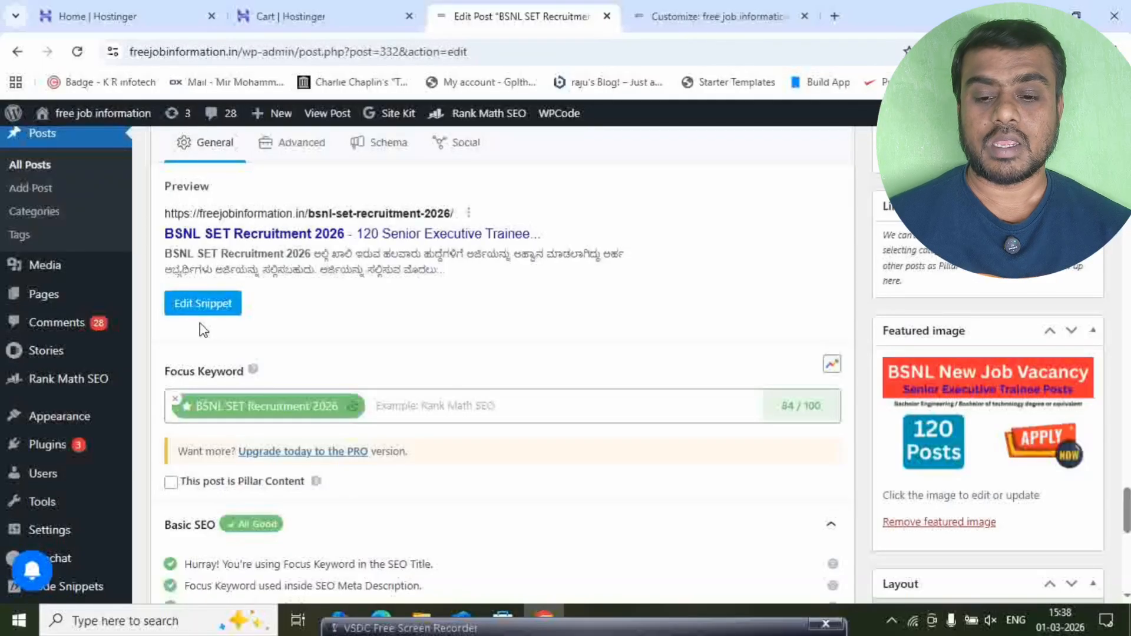
{"action": "left_click", "coordinate": [216, 311]}
{"action": "scroll", "coordinate": [457, 365], "scroll_direction": "down", "scroll_amount": 3}
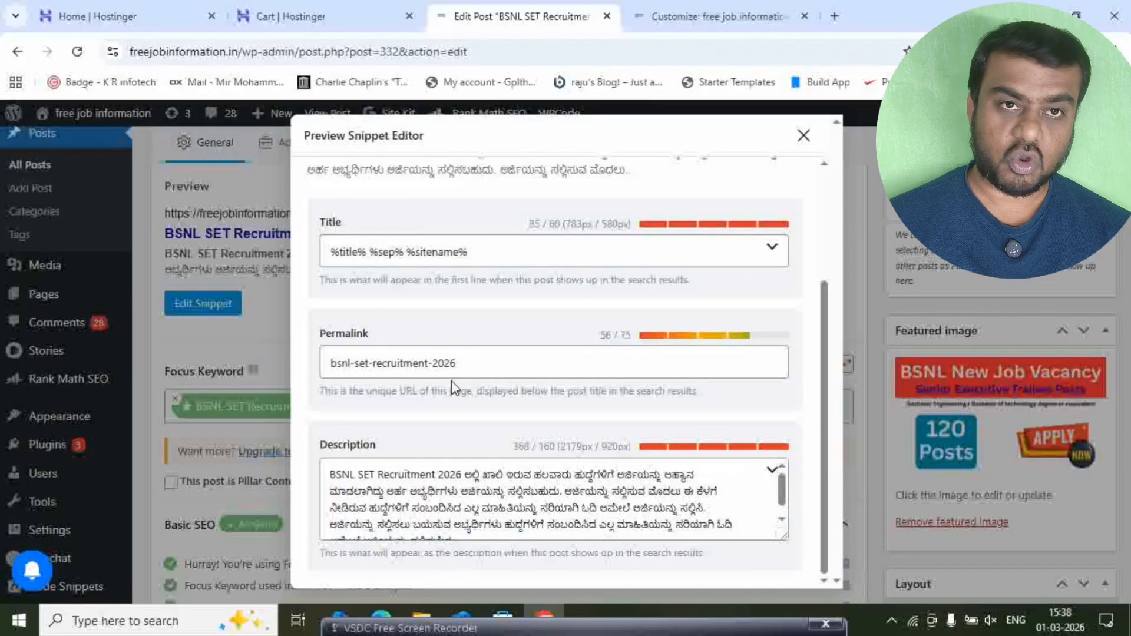
{"action": "scroll", "coordinate": [453, 389], "scroll_direction": "up", "scroll_amount": 3}
{"action": "left_click", "coordinate": [804, 136]}
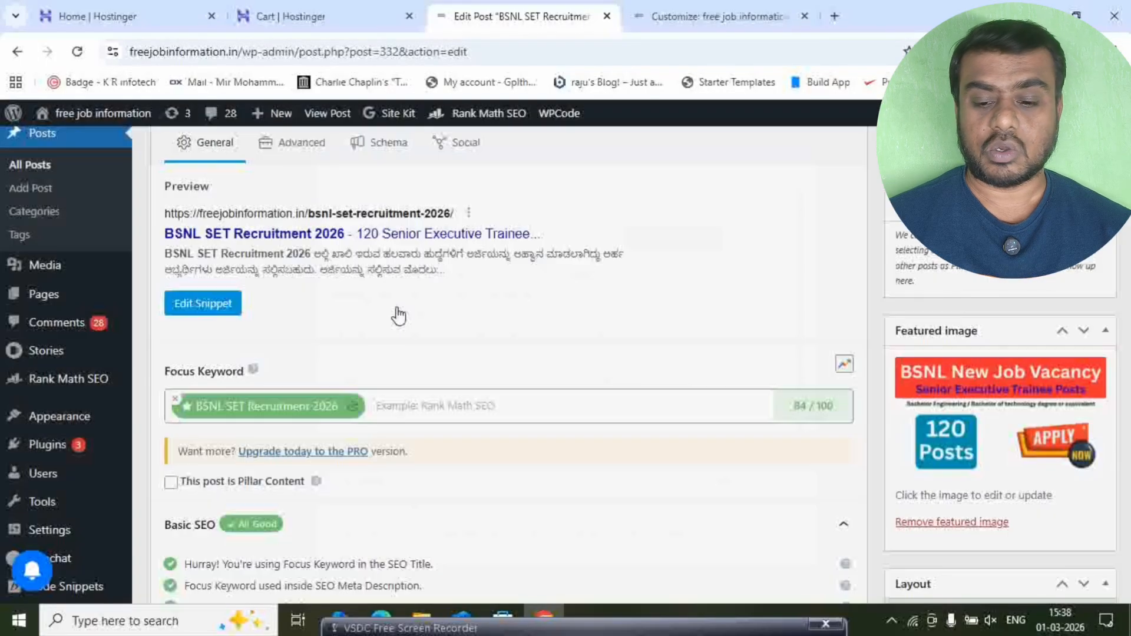
Review the post's Basic SEO checks and expand the Content Readability checks
{"action": "scroll", "coordinate": [412, 382], "scroll_direction": "down", "scroll_amount": 4}
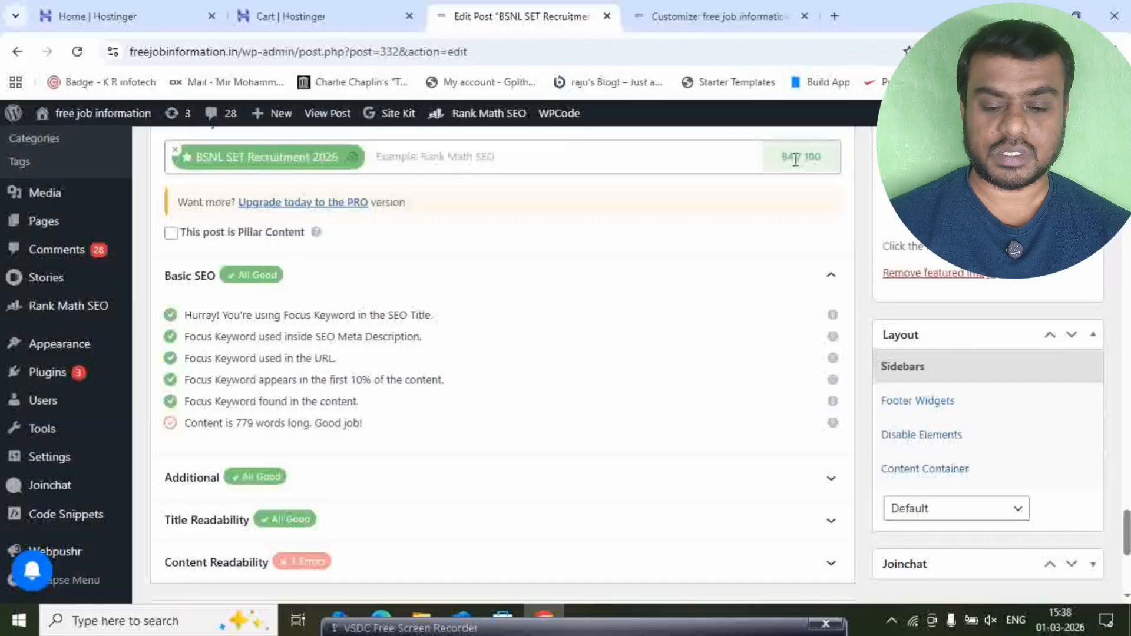
{"action": "scroll", "coordinate": [482, 359], "scroll_direction": "down", "scroll_amount": 3}
{"action": "left_click", "coordinate": [443, 411]}
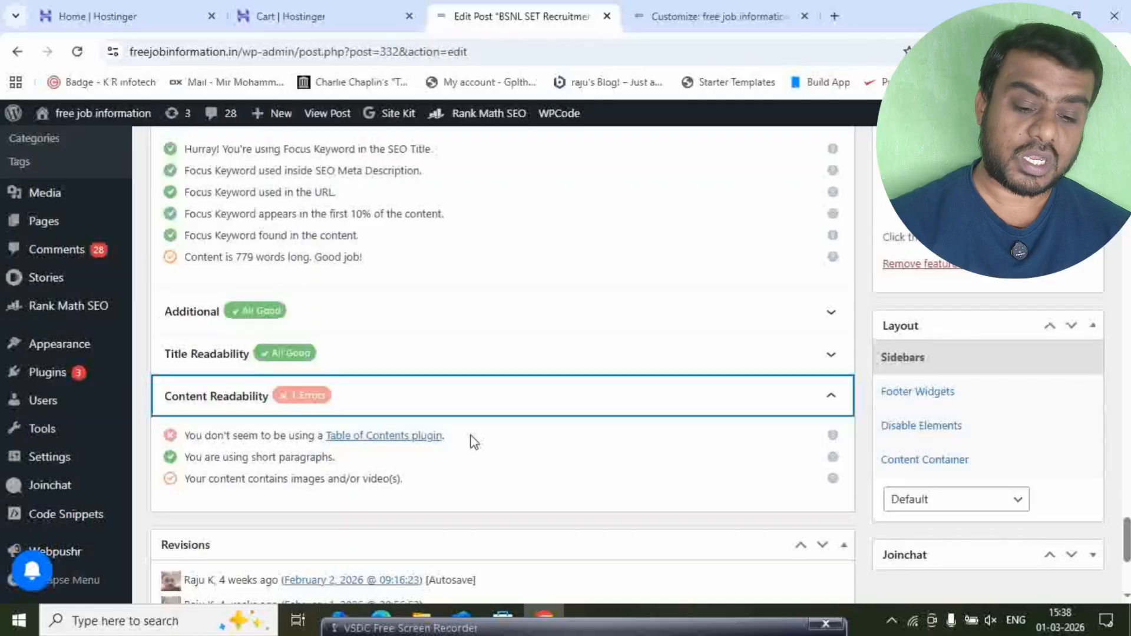
Show the Rank Math schema settings of the post to see which schema is in use
{"action": "scroll", "coordinate": [574, 457], "scroll_direction": "up", "scroll_amount": 1}
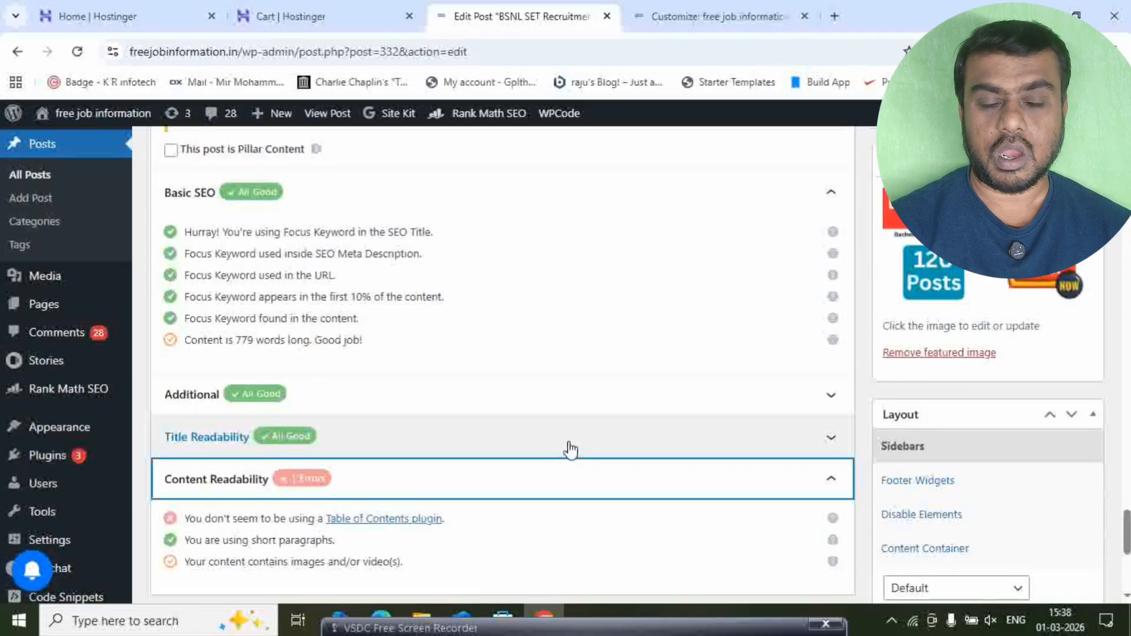
{"action": "scroll", "coordinate": [569, 451], "scroll_direction": "up", "scroll_amount": 1}
{"action": "scroll", "coordinate": [571, 415], "scroll_direction": "up", "scroll_amount": 1}
{"action": "scroll", "coordinate": [599, 416], "scroll_direction": "up", "scroll_amount": 3}
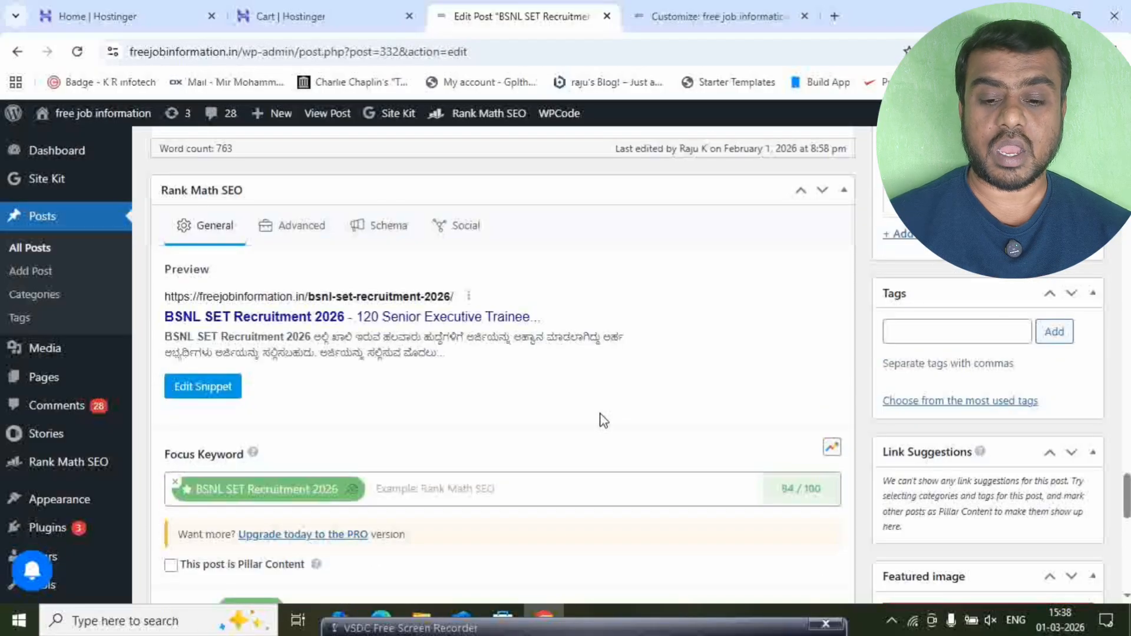
{"action": "left_click", "coordinate": [382, 230]}
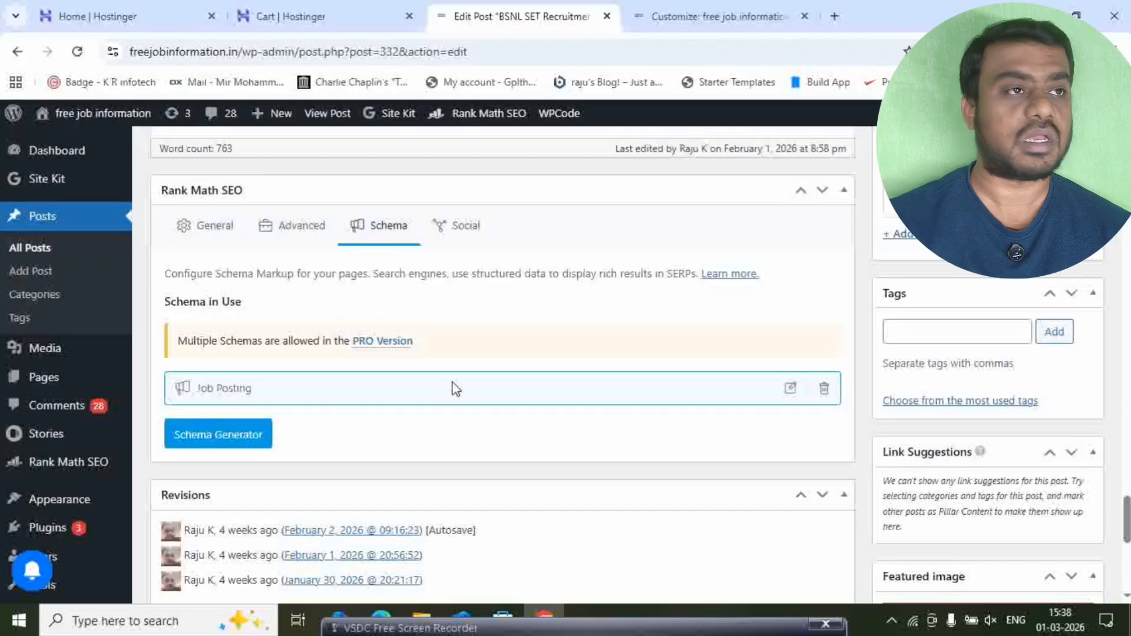
Examine the post's tags, featured image, layout, categories and format settings
{"action": "scroll", "coordinate": [456, 389], "scroll_direction": "up", "scroll_amount": 1}
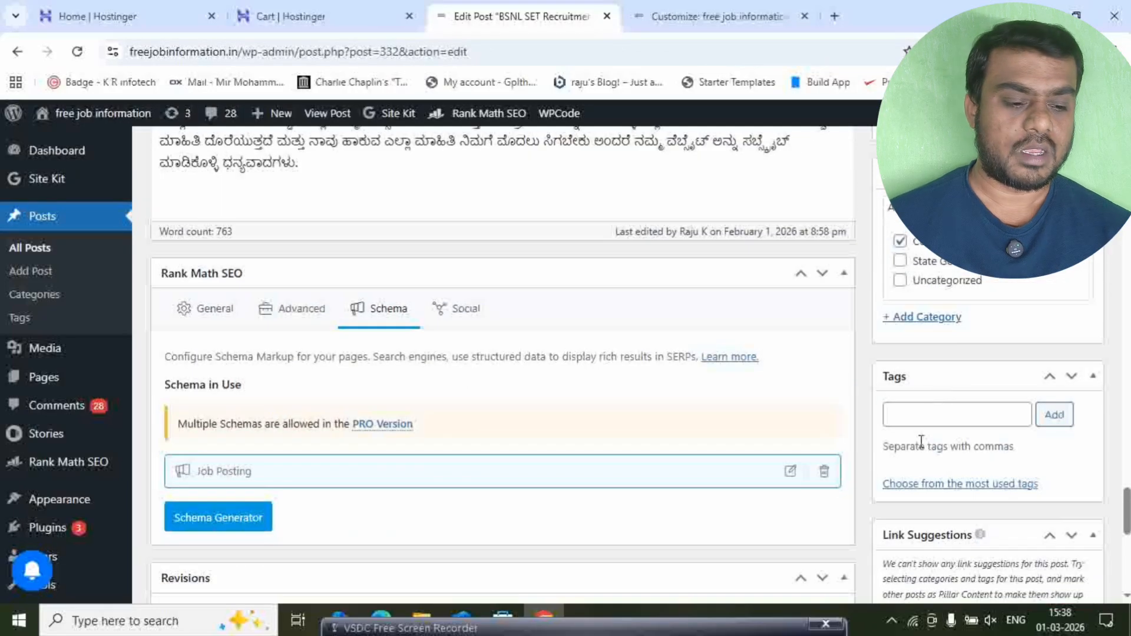
{"action": "scroll", "coordinate": [920, 442], "scroll_direction": "down", "scroll_amount": 5}
{"action": "scroll", "coordinate": [936, 436], "scroll_direction": "down", "scroll_amount": 3}
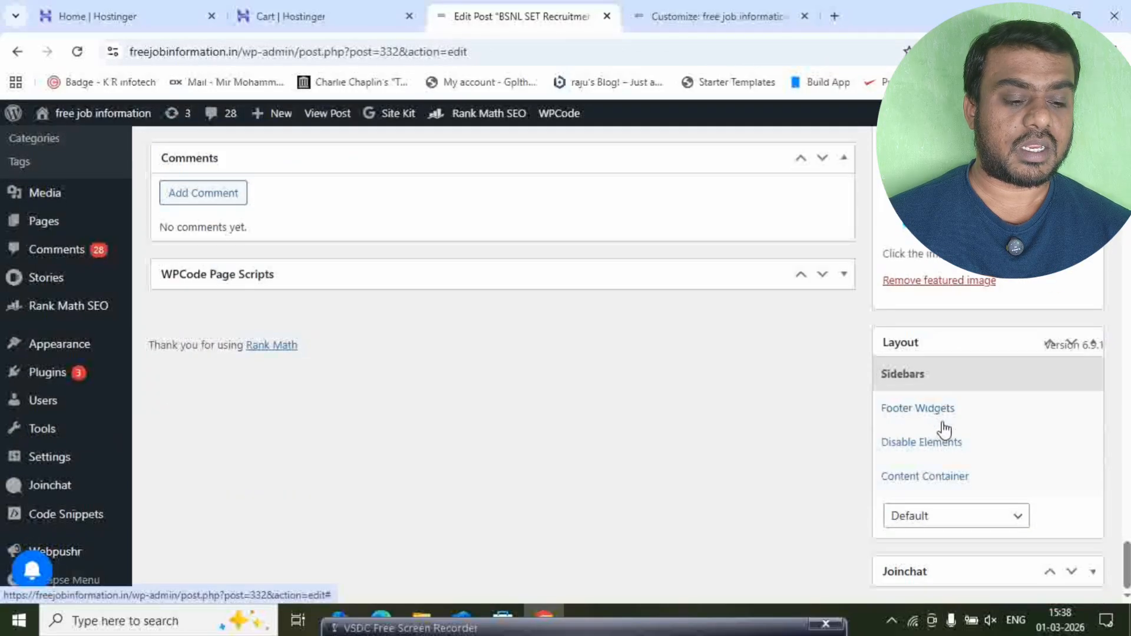
{"action": "scroll", "coordinate": [942, 427], "scroll_direction": "up", "scroll_amount": 12}
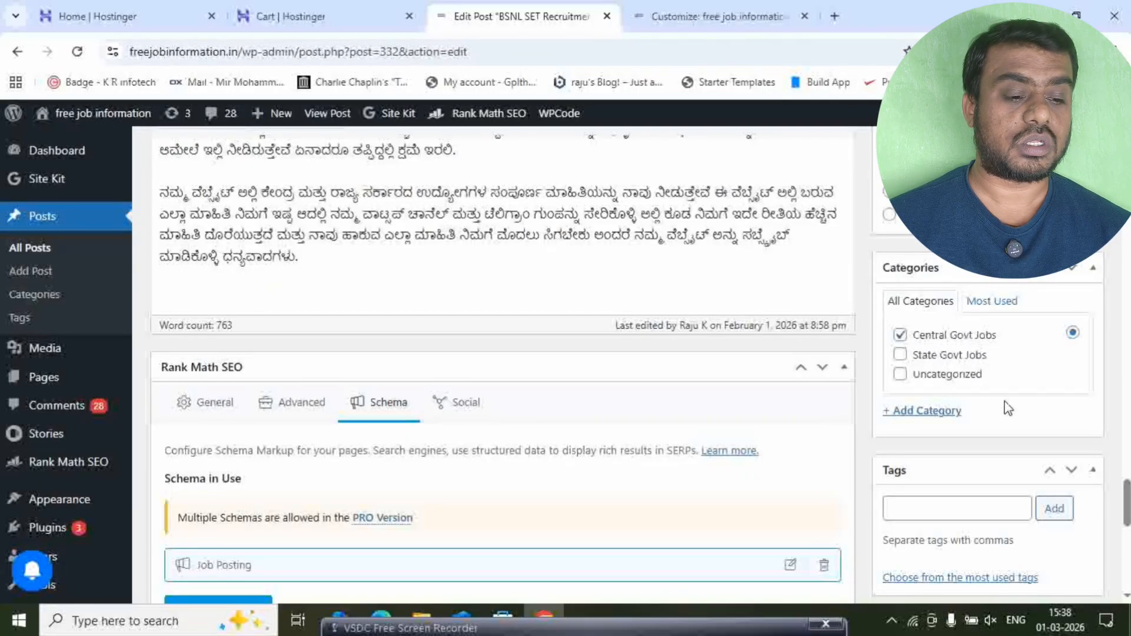
{"action": "scroll", "coordinate": [1009, 408], "scroll_direction": "up", "scroll_amount": 5}
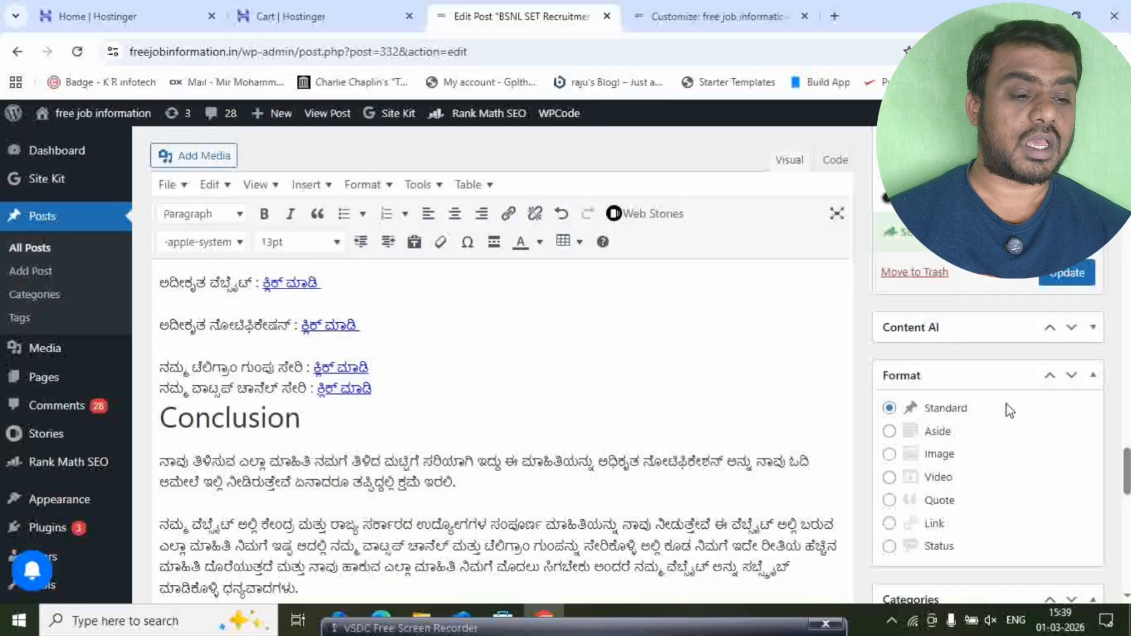
Return to the beginning of the post, show the available Windows keyboard input languages, and close the list without switching
{"action": "scroll", "coordinate": [1008, 413], "scroll_direction": "up", "scroll_amount": 3}
{"action": "scroll", "coordinate": [994, 420], "scroll_direction": "up", "scroll_amount": 15}
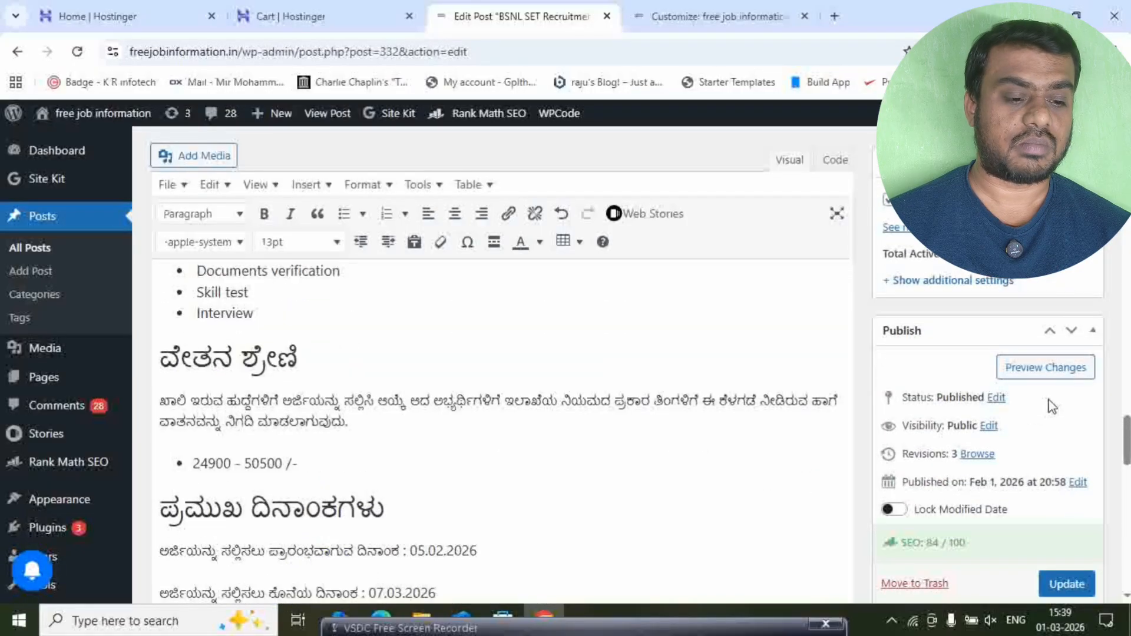
{"action": "scroll", "coordinate": [357, 448], "scroll_direction": "up", "scroll_amount": 15}
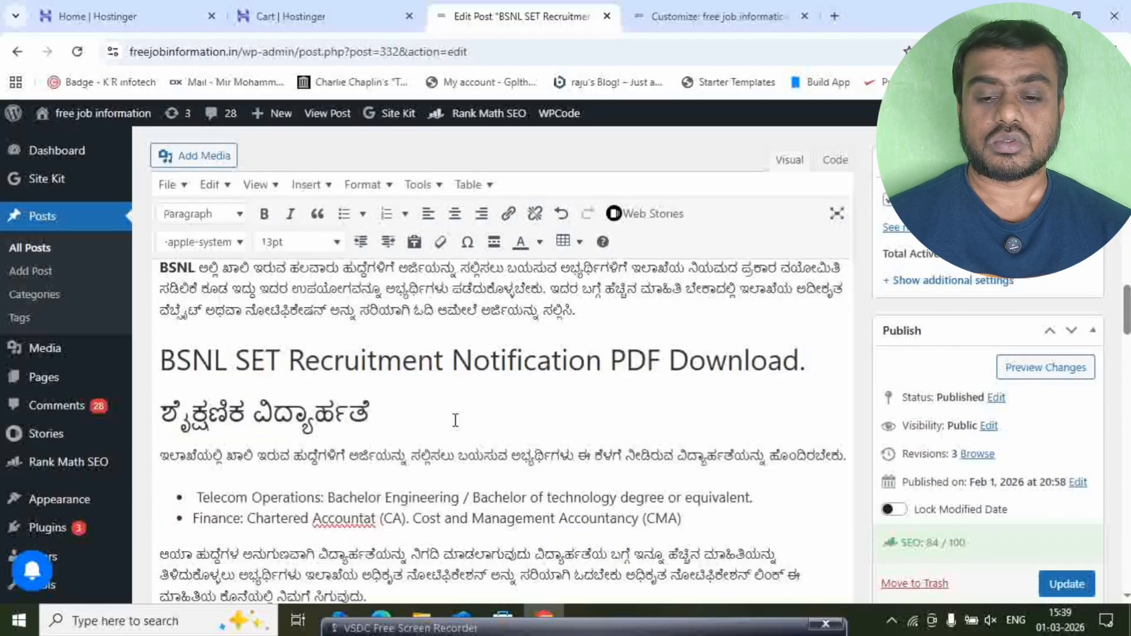
{"action": "scroll", "coordinate": [592, 399], "scroll_direction": "up", "scroll_amount": 5}
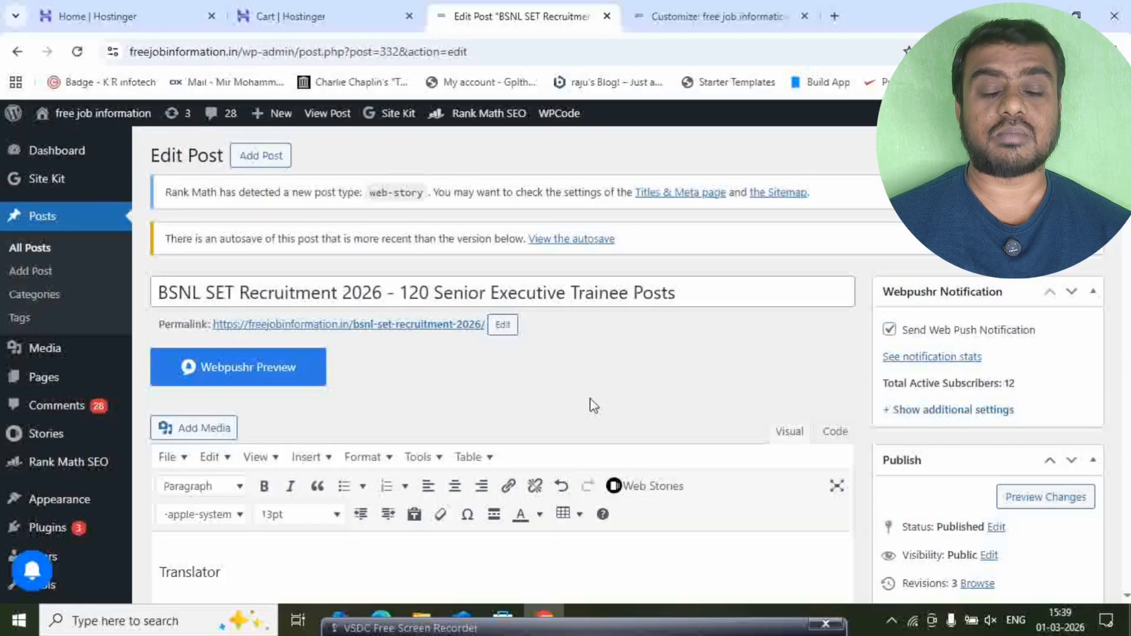
{"action": "scroll", "coordinate": [591, 404], "scroll_direction": "down", "scroll_amount": 4}
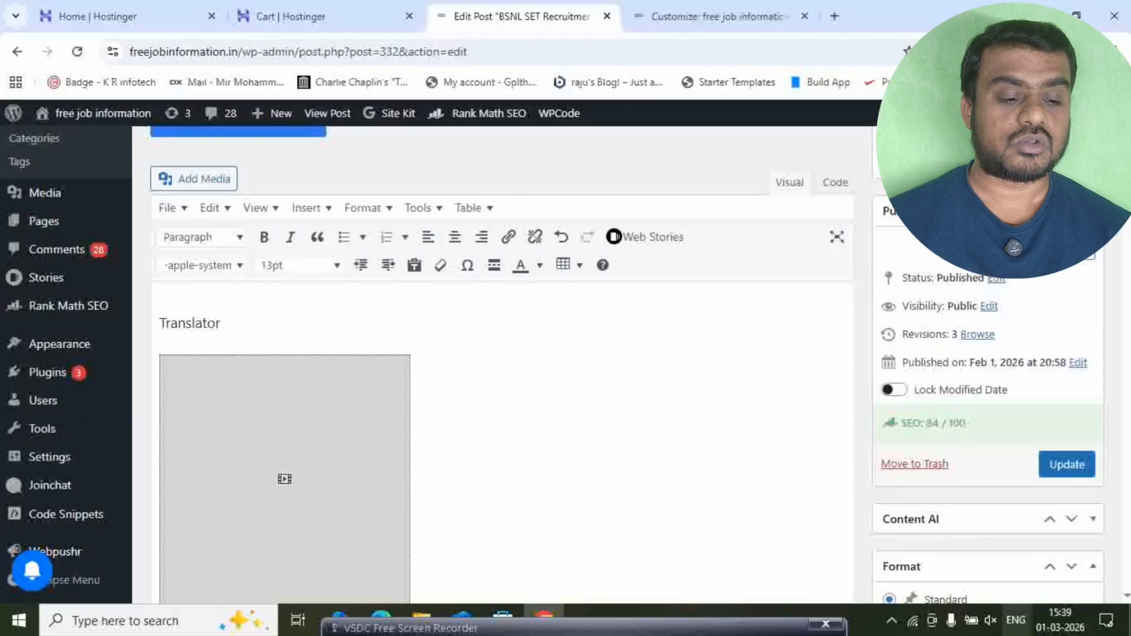
{"action": "left_click", "coordinate": [1015, 620]}
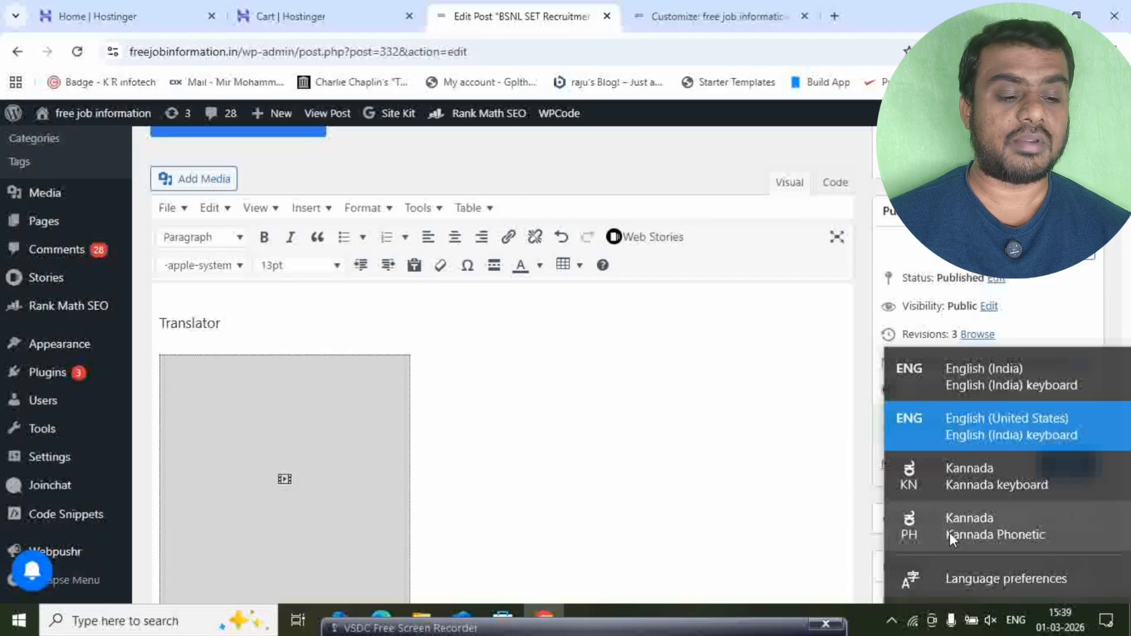
{"action": "left_click", "coordinate": [685, 467]}
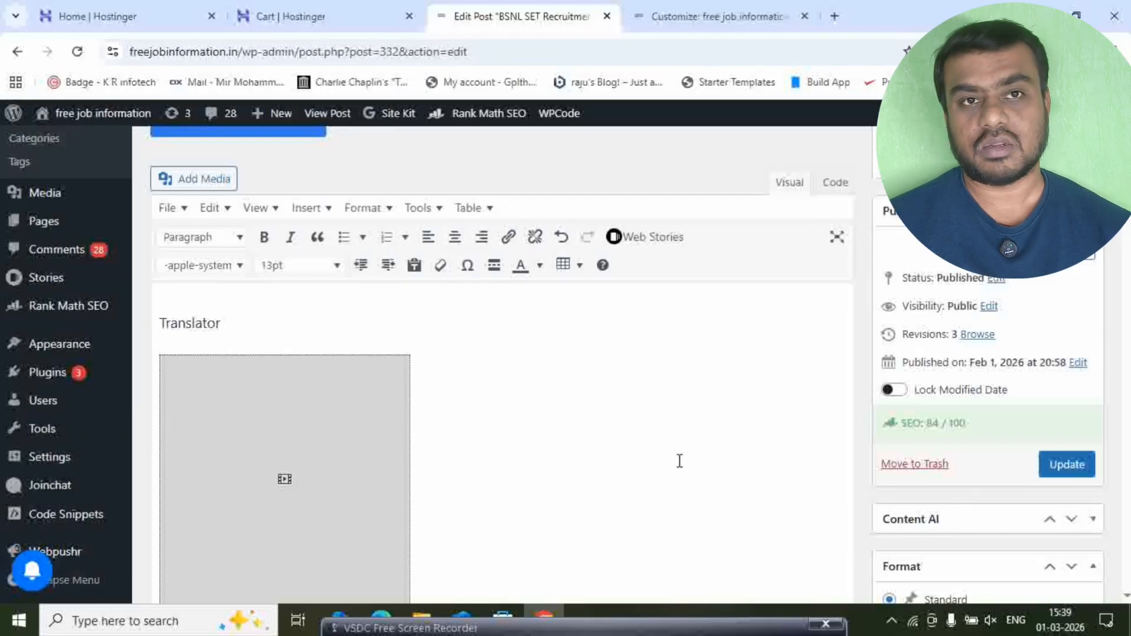